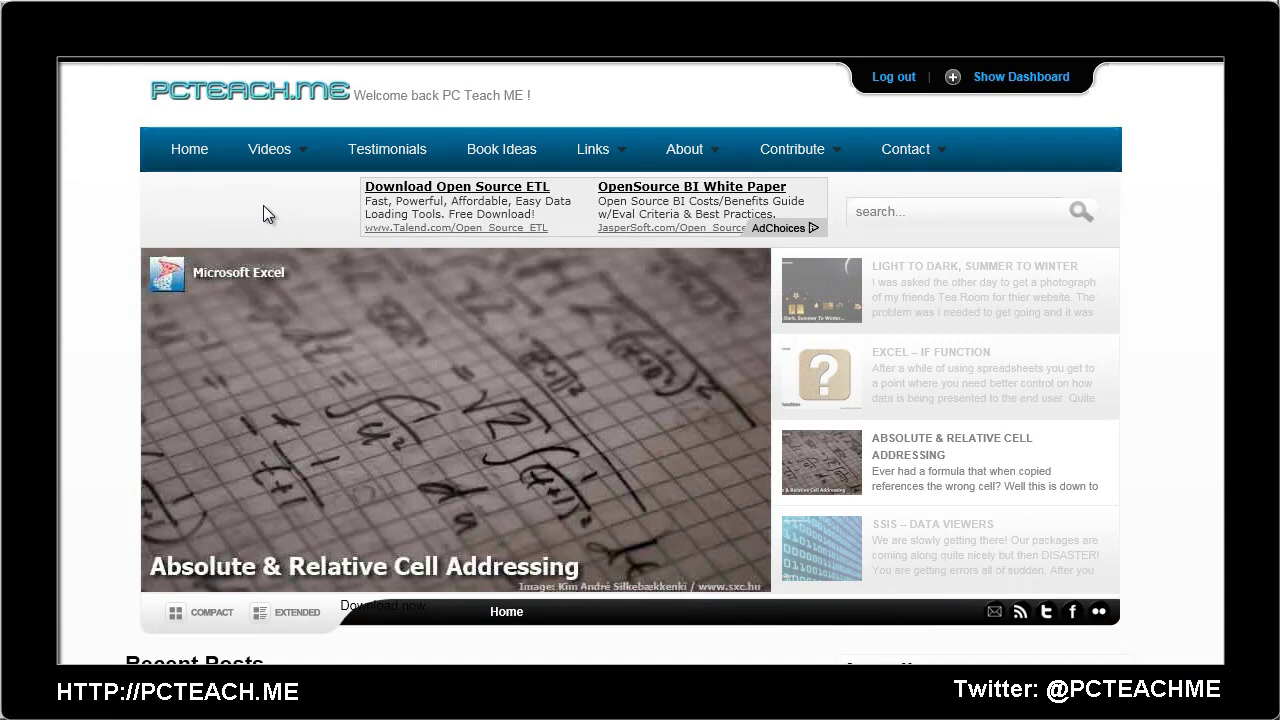
Browse the Videos and Contribute menus on the PCTeach.me website
{"action": "mouse_move", "coordinate": [296, 165]}
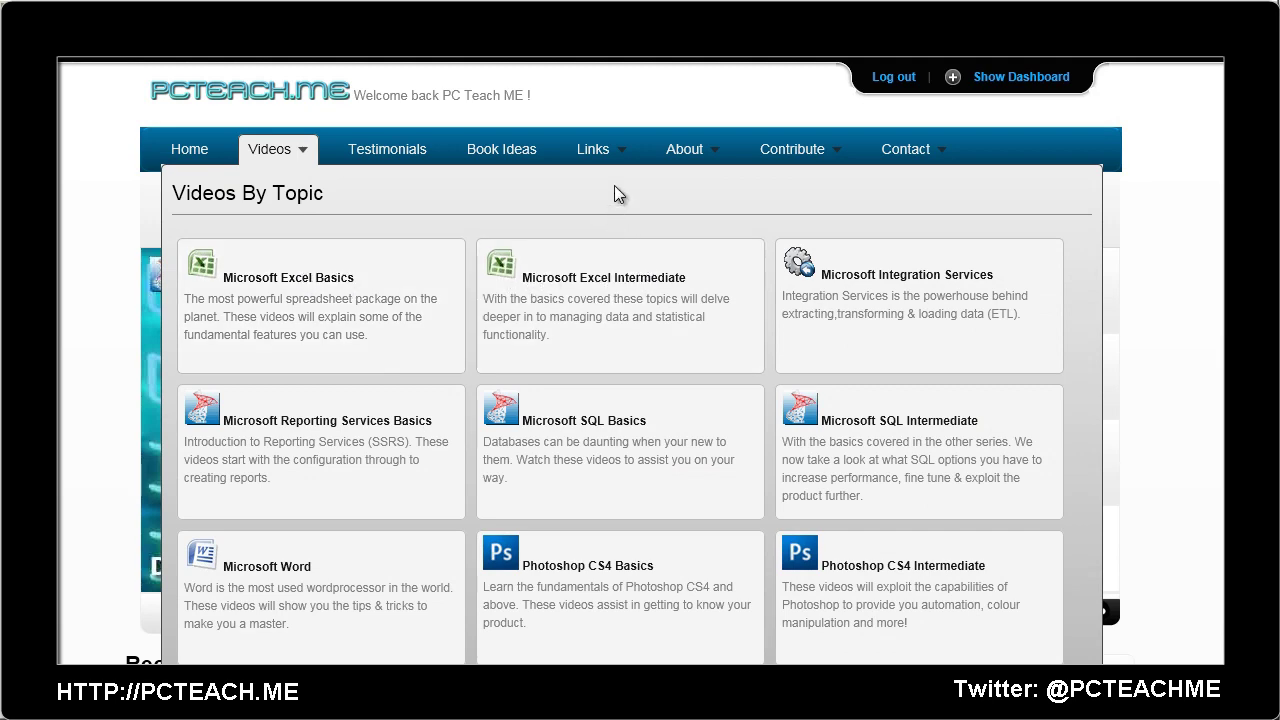
{"action": "mouse_move", "coordinate": [807, 162]}
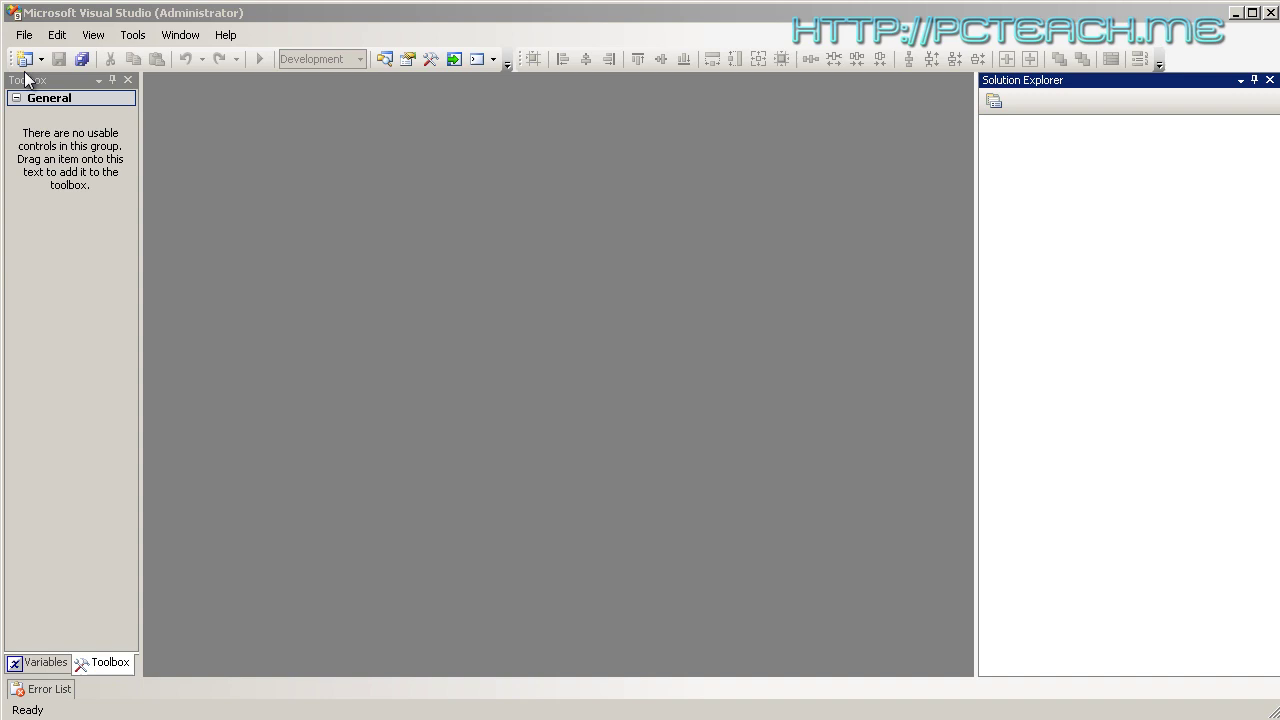
Open the My First Cube solution from SSAS\08 - Dimension -Parent Child Relationship\My First Cube
{"action": "left_click", "coordinate": [24, 35]}
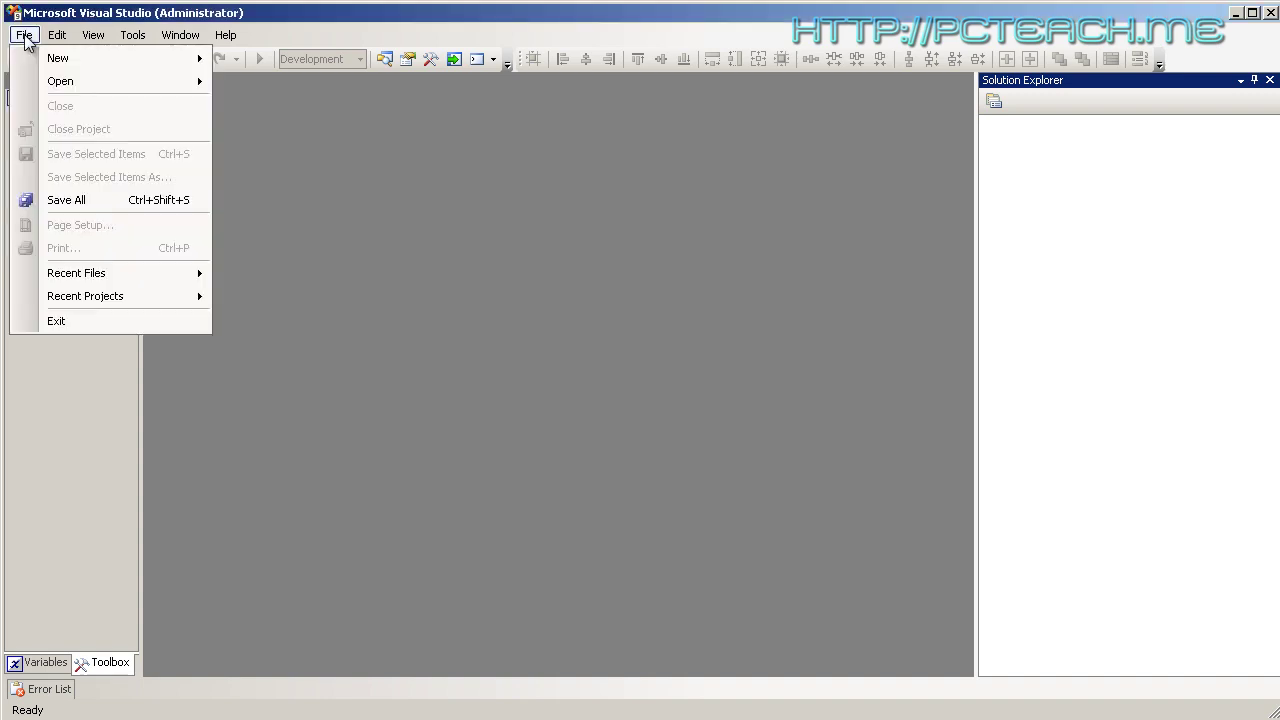
{"action": "mouse_move", "coordinate": [36, 86]}
{"action": "left_click", "coordinate": [311, 118]}
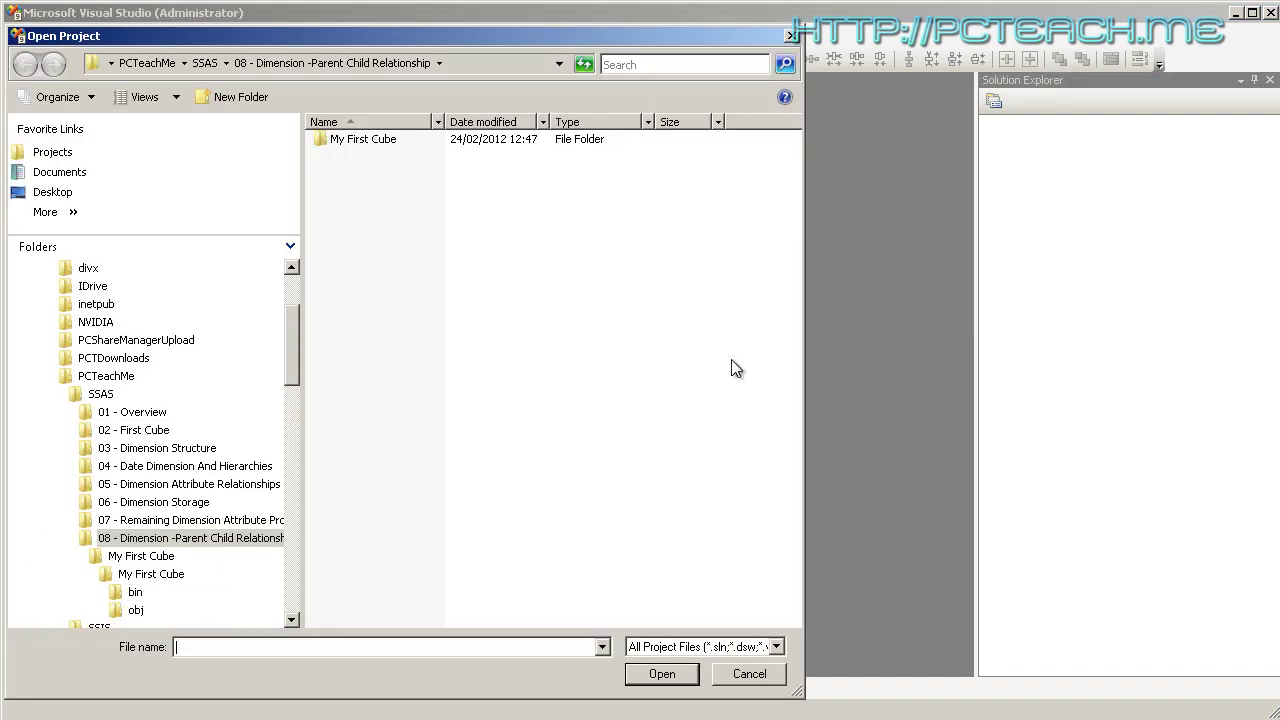
{"action": "left_click", "coordinate": [203, 63]}
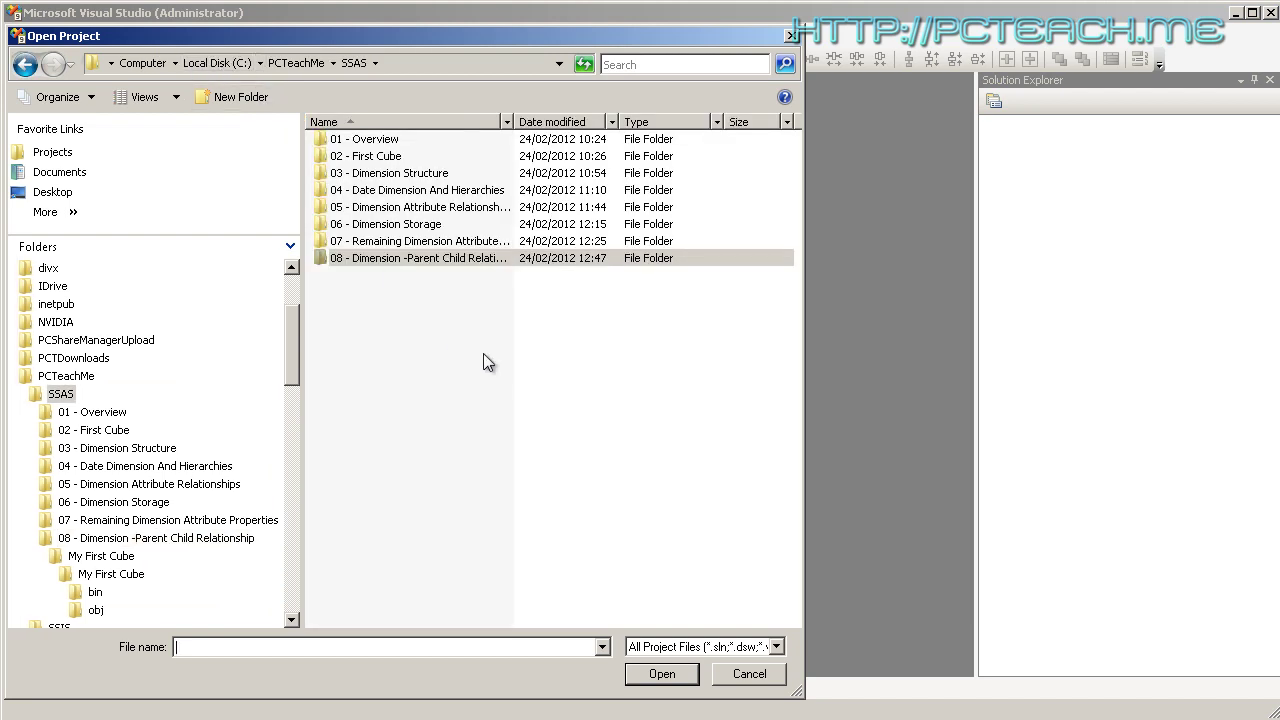
{"action": "double_click", "coordinate": [414, 260]}
{"action": "double_click", "coordinate": [360, 141]}
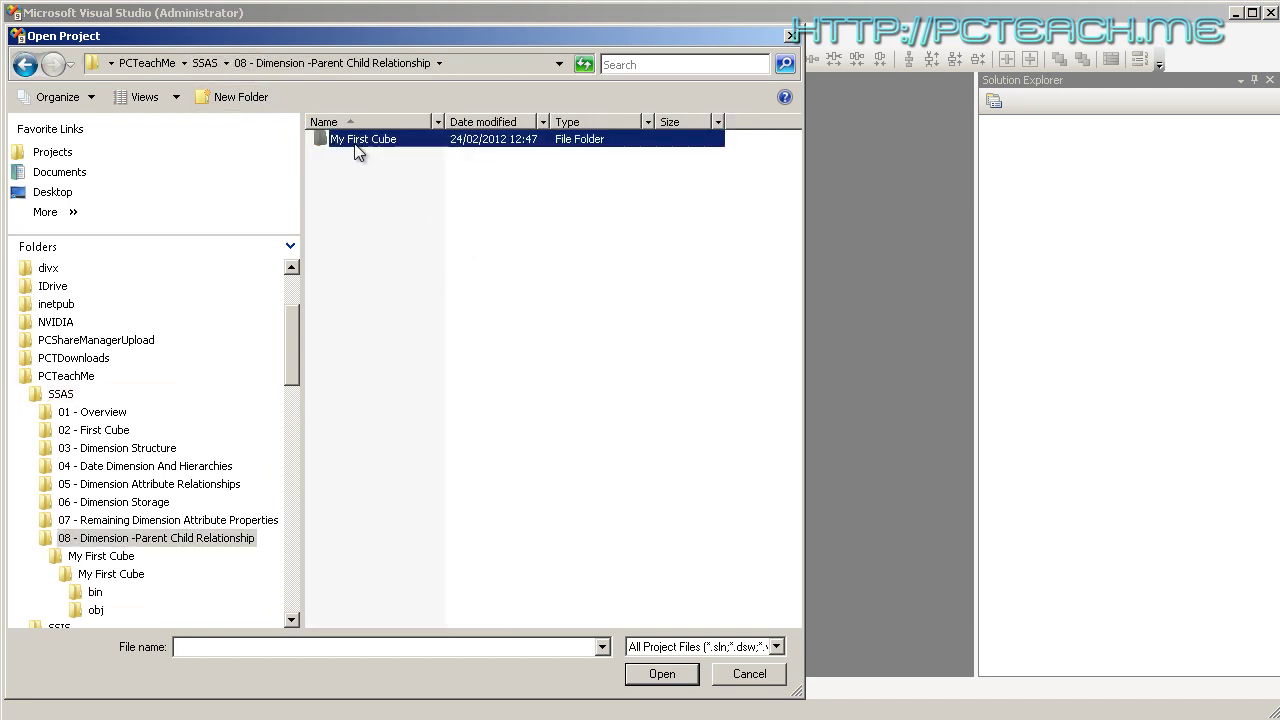
{"action": "double_click", "coordinate": [366, 161]}
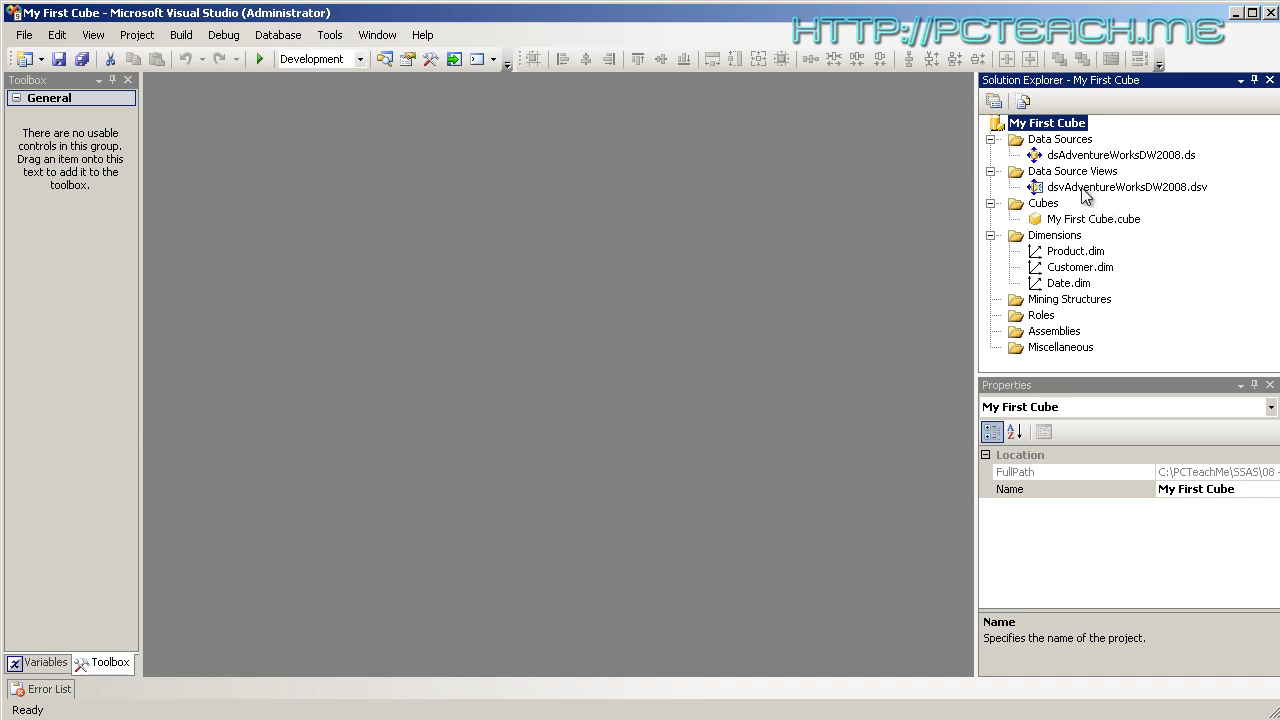
Open dsvAdventureWorksDW2008 and include DimEmployee through Add/Remove Tables
{"action": "double_click", "coordinate": [1090, 190]}
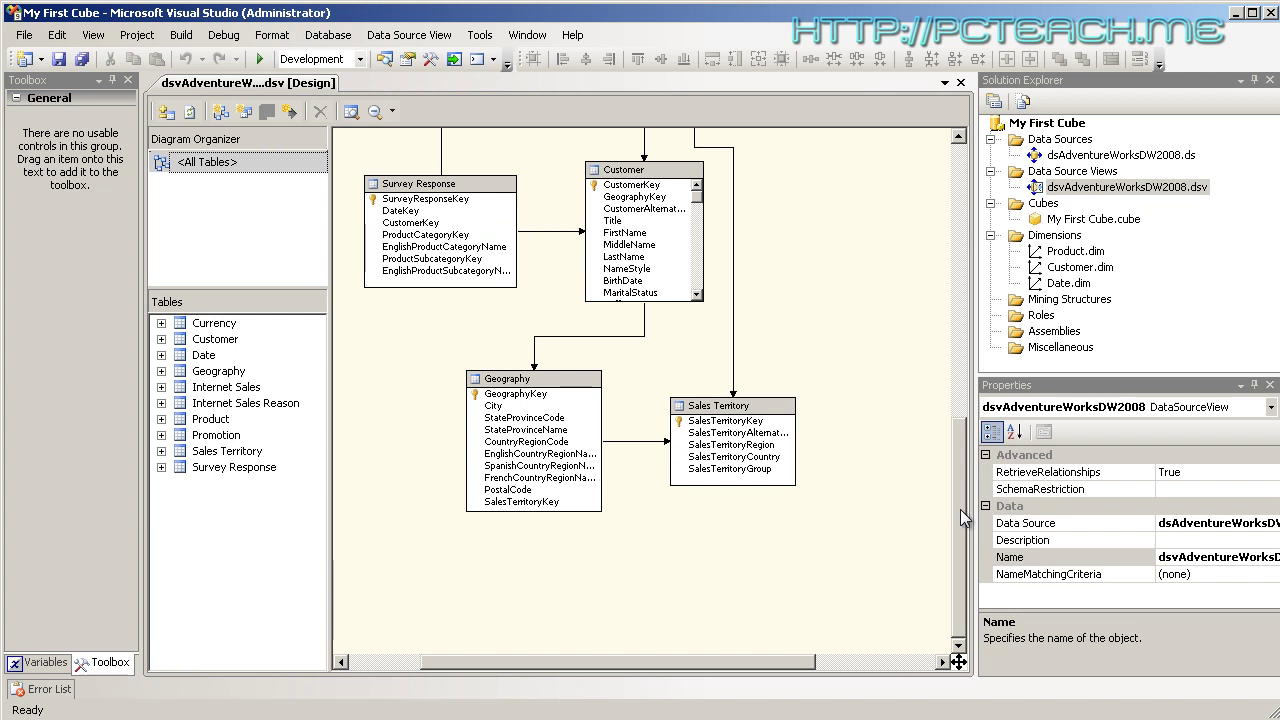
{"action": "left_click_drag", "start_coordinate": [960, 509], "coordinate": [980, 237]}
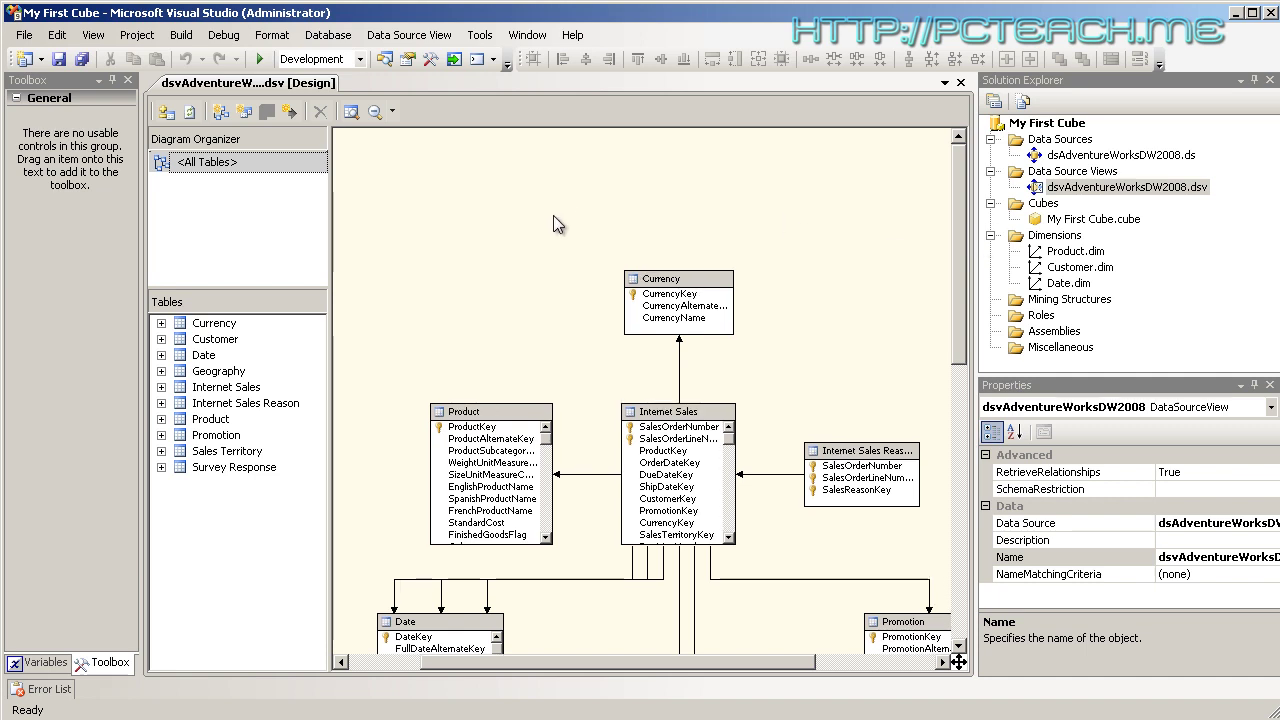
{"action": "right_click", "coordinate": [487, 225]}
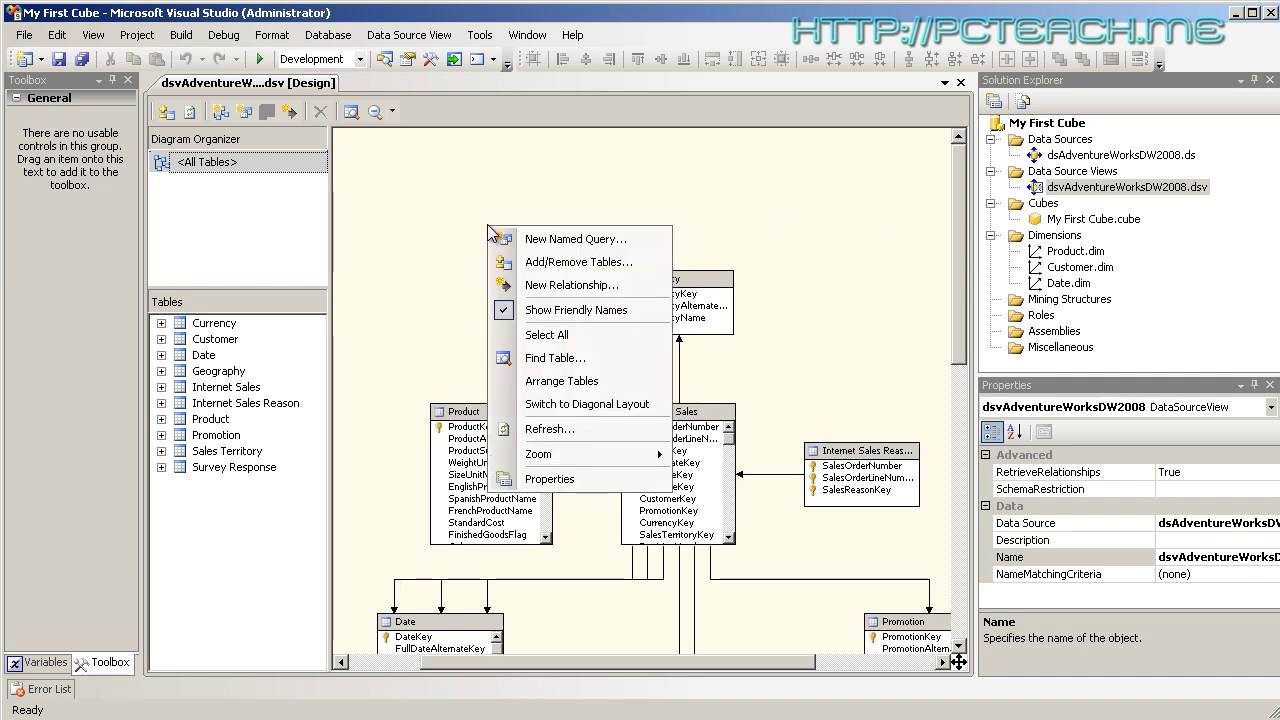
{"action": "left_click", "coordinate": [555, 267]}
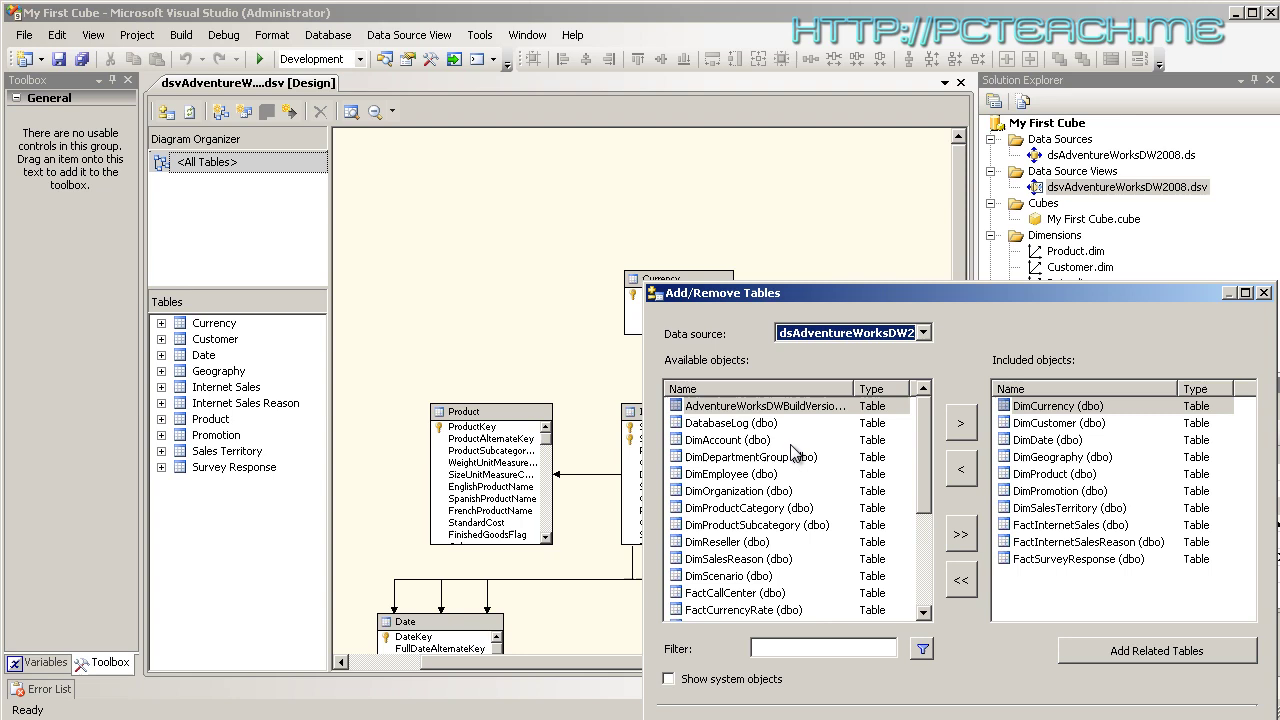
{"action": "left_click", "coordinate": [716, 475]}
{"action": "left_click", "coordinate": [962, 423]}
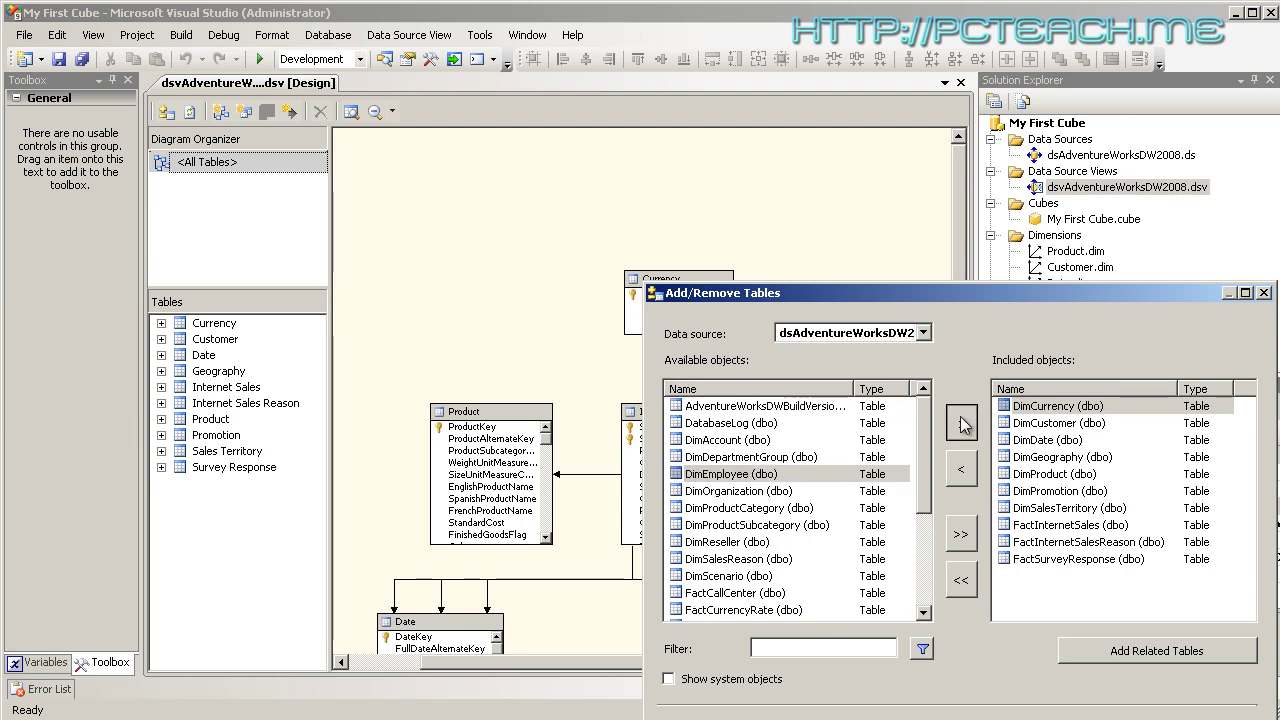
Confirm adding DimEmployee and arrange it in the diagram, checking its Sales Territory link
{"action": "left_click", "coordinate": [1115, 712]}
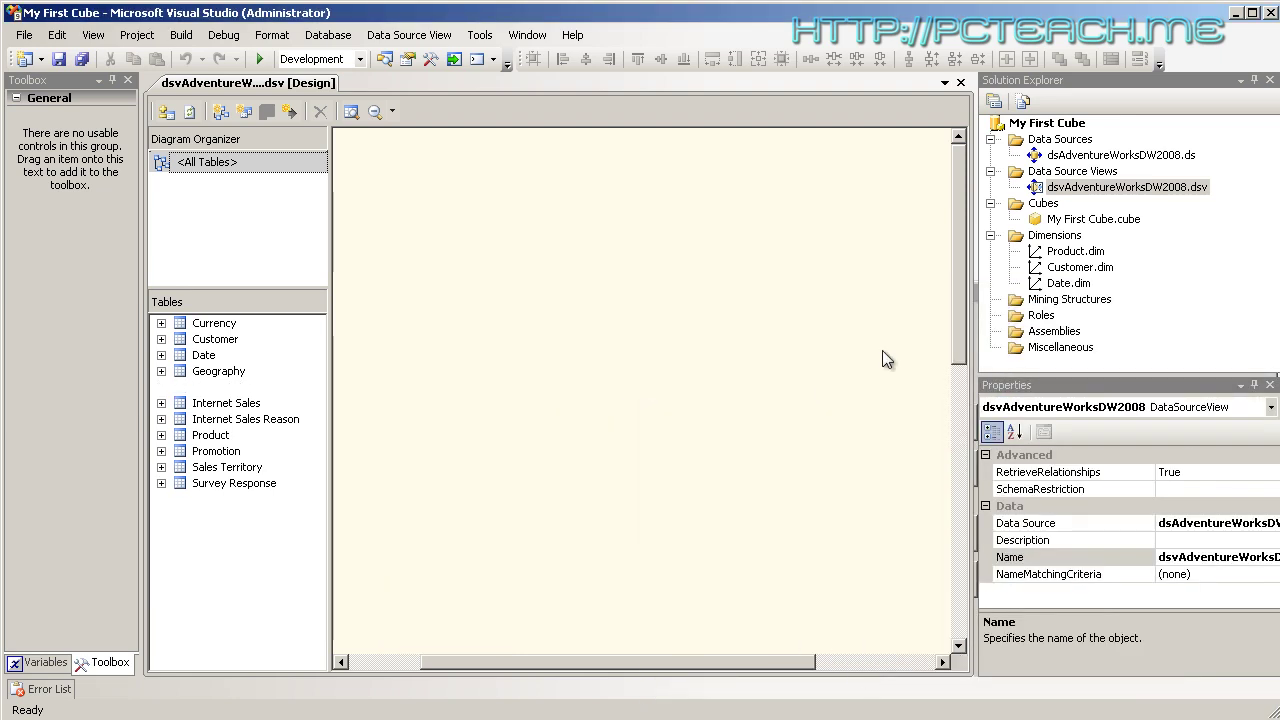
{"action": "left_click_drag", "start_coordinate": [599, 328], "coordinate": [816, 176]}
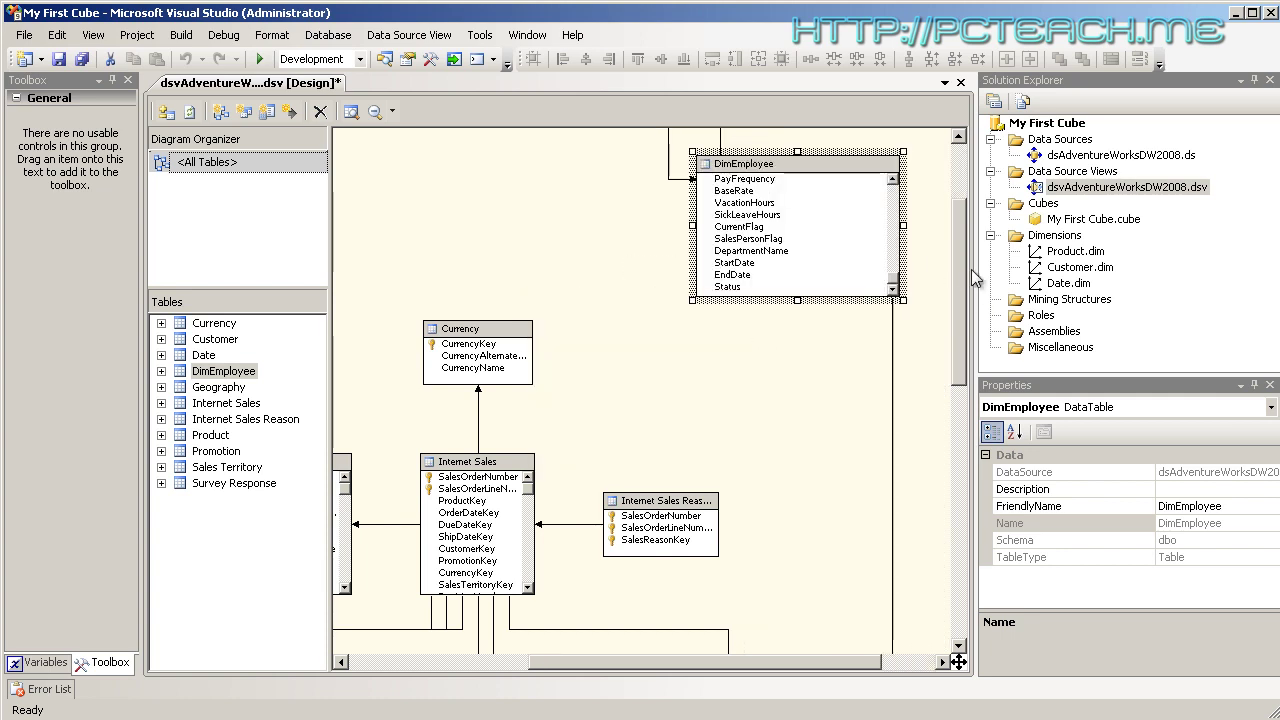
{"action": "left_click_drag", "start_coordinate": [960, 272], "coordinate": [961, 414]}
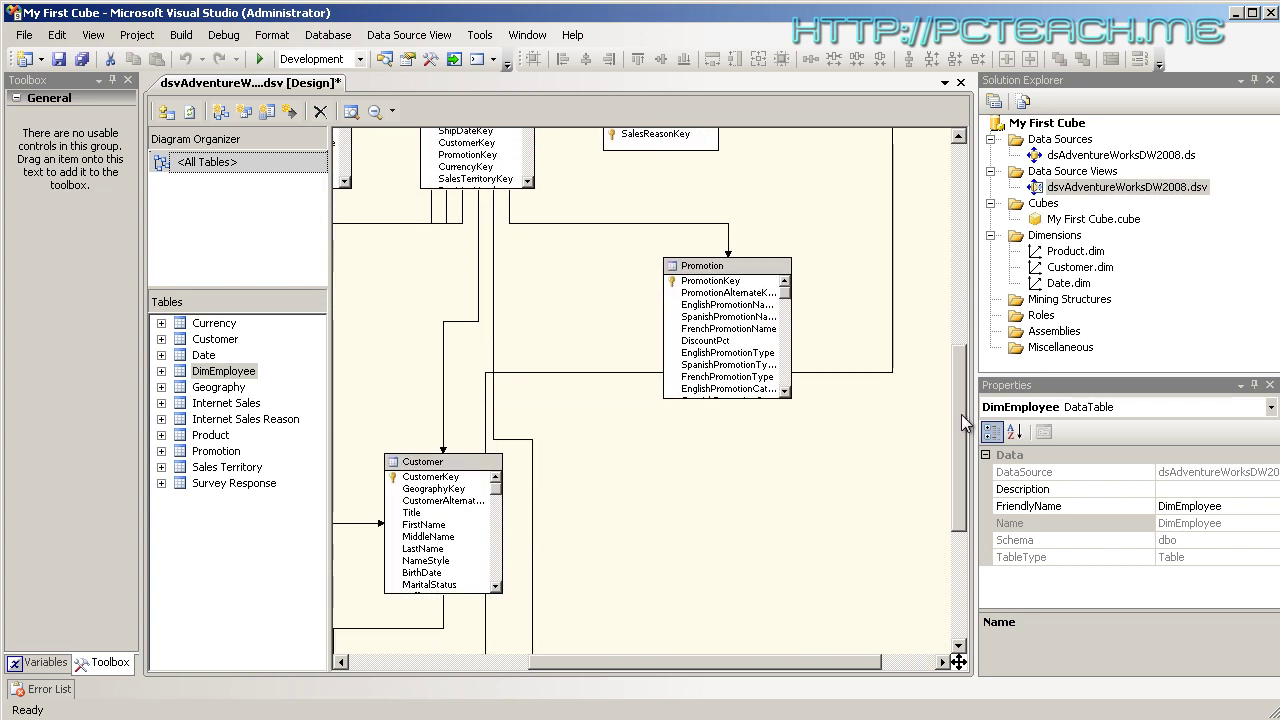
{"action": "left_click", "coordinate": [579, 369]}
{"action": "left_click_drag", "start_coordinate": [954, 420], "coordinate": [983, 220]}
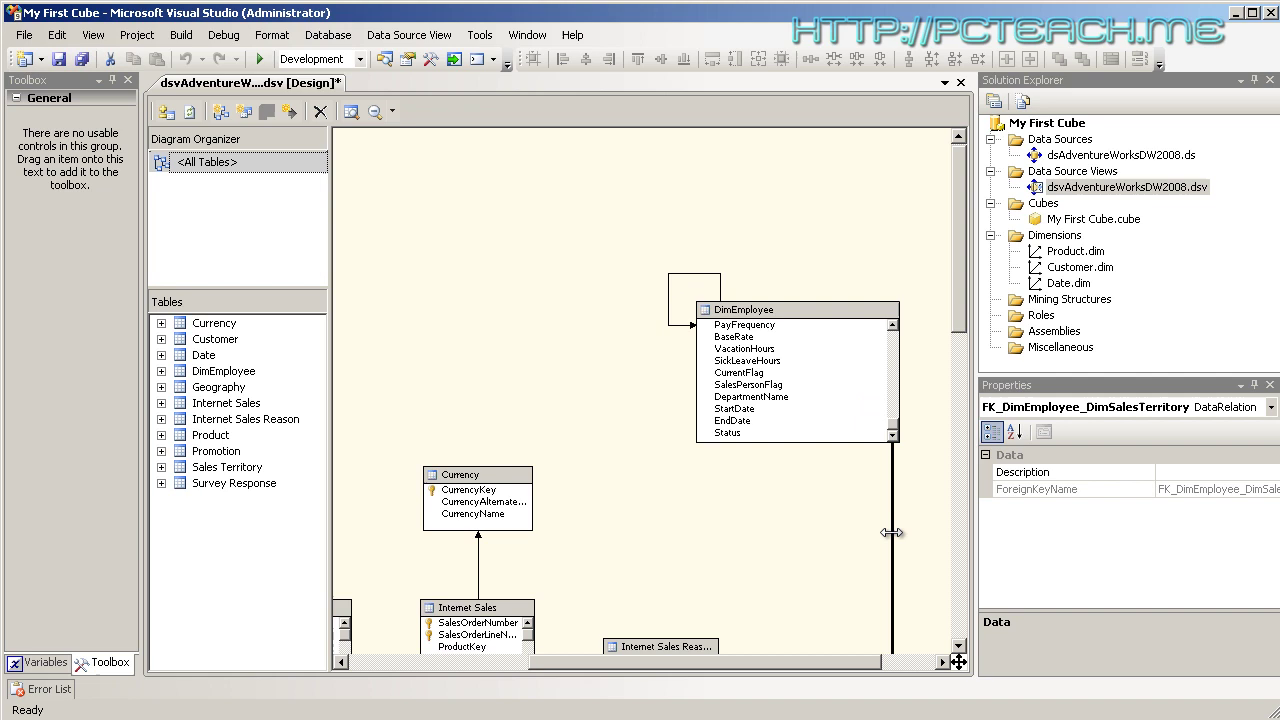
Inspect DimEmployee's ParentEmployeeKey-to-EmployeeKey self-relationship unchanged, then save the data source view
{"action": "left_click", "coordinate": [720, 290]}
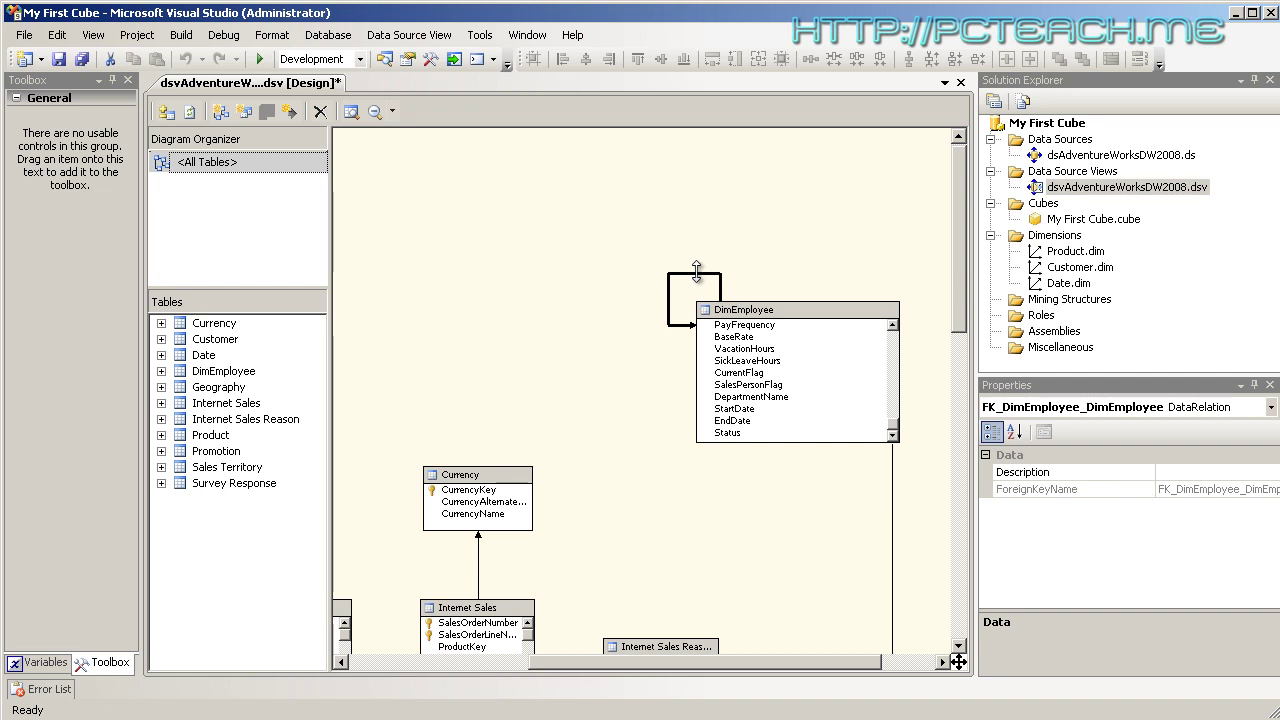
{"action": "double_click", "coordinate": [697, 272]}
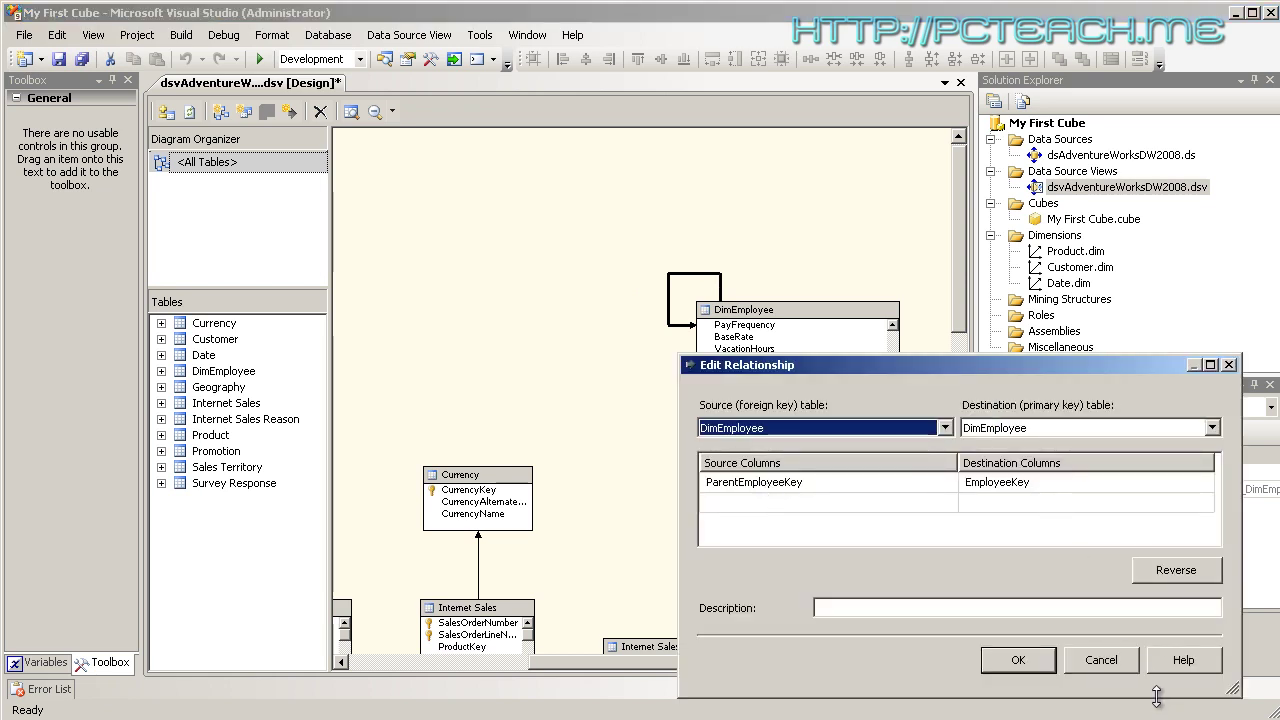
{"action": "left_click", "coordinate": [1100, 660]}
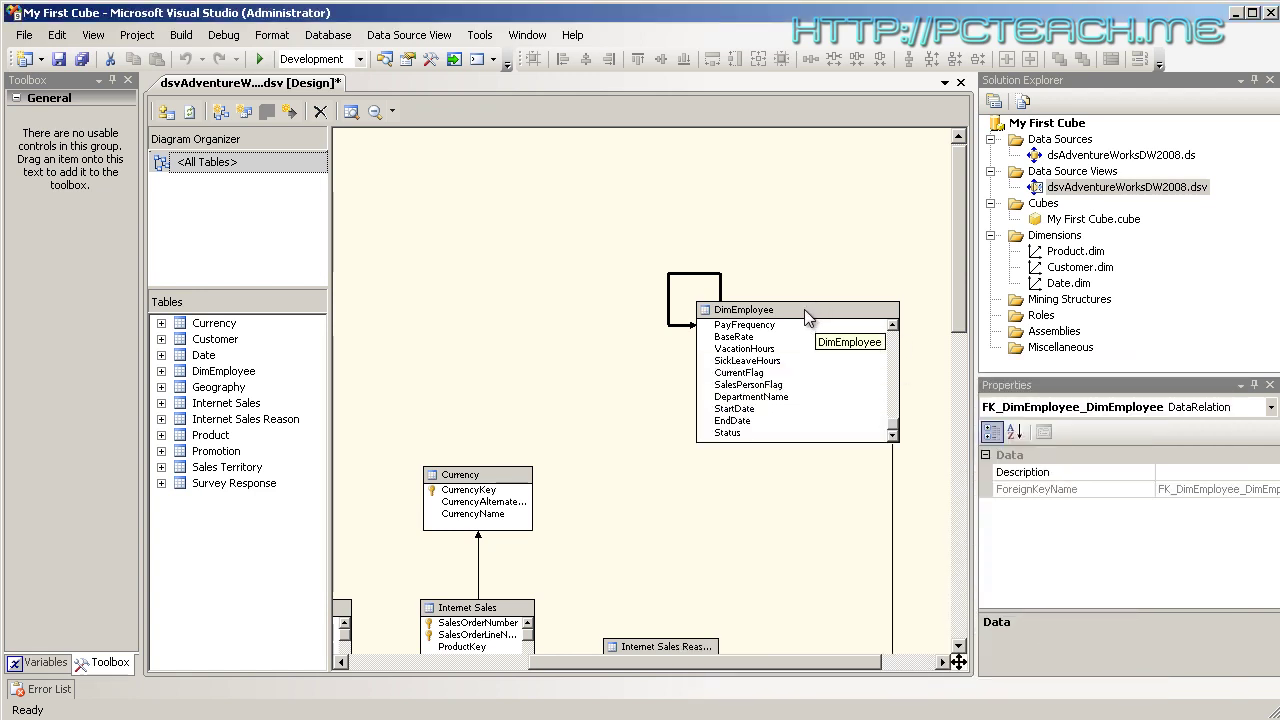
{"action": "left_click", "coordinate": [58, 62]}
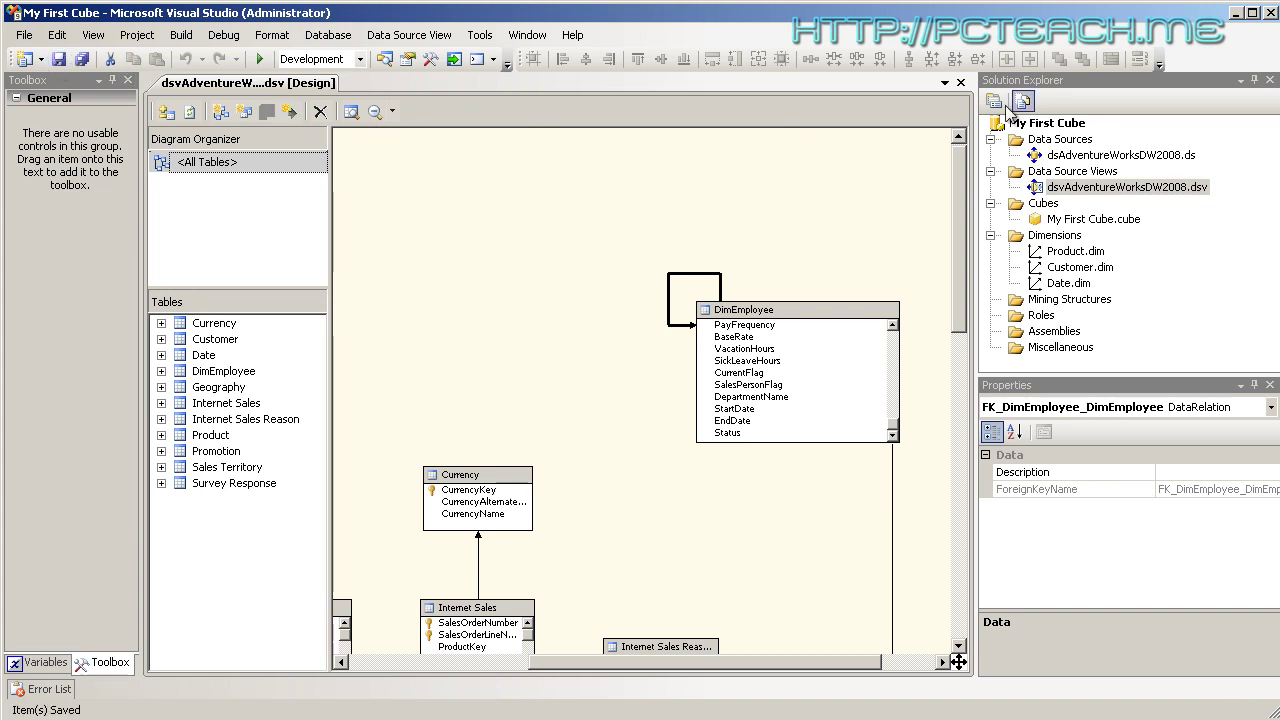
Close the DSV designer and start a new dimension from an existing table
{"action": "left_click", "coordinate": [960, 83]}
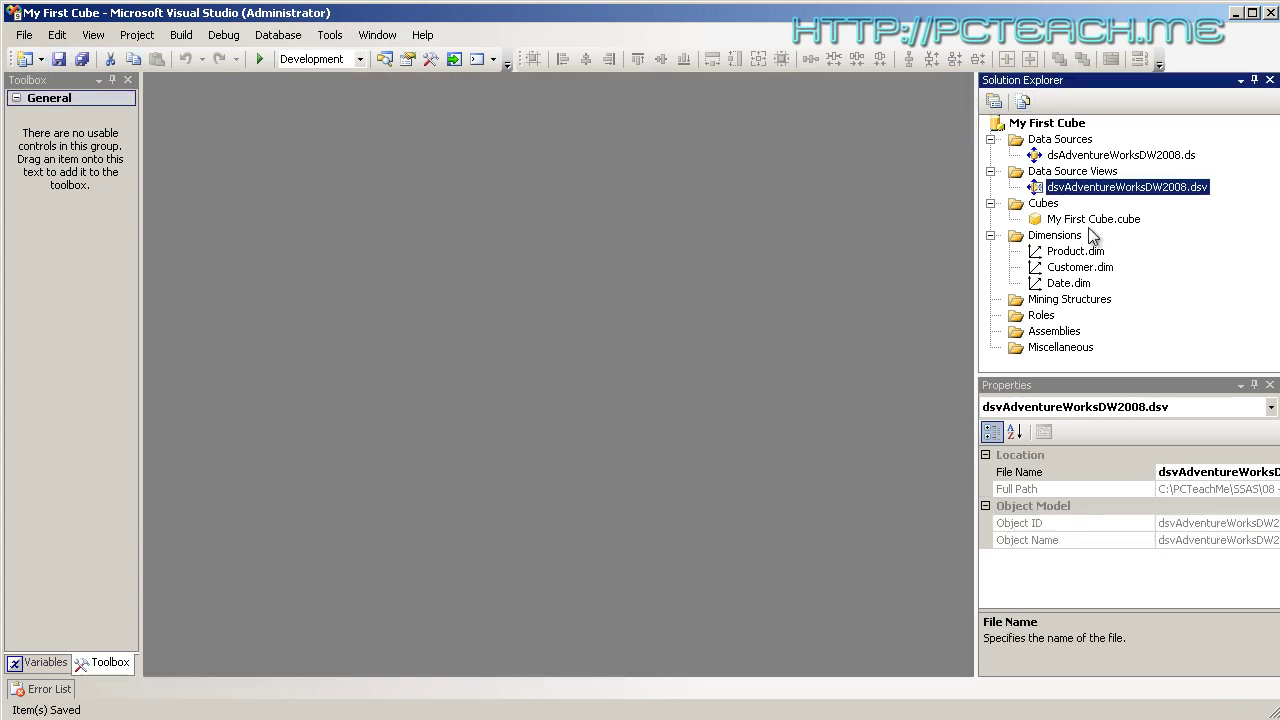
{"action": "right_click", "coordinate": [1052, 236]}
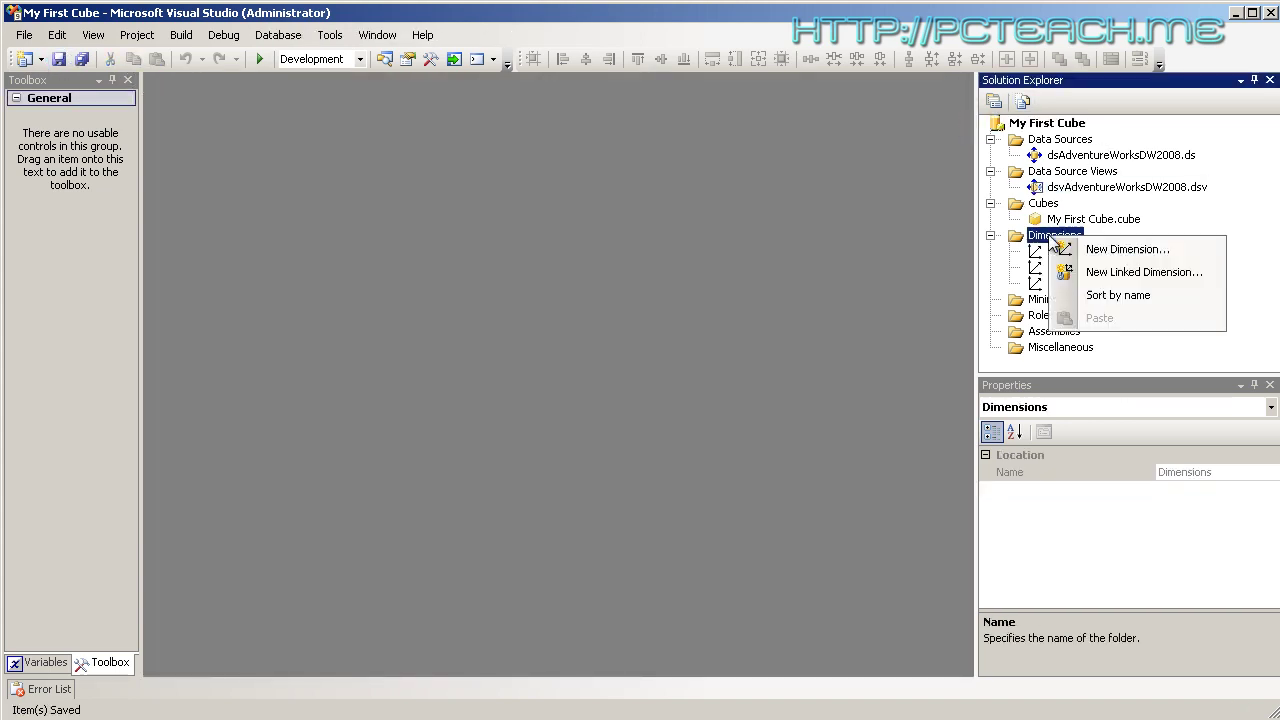
{"action": "left_click", "coordinate": [1107, 252]}
{"action": "left_click", "coordinate": [678, 559]}
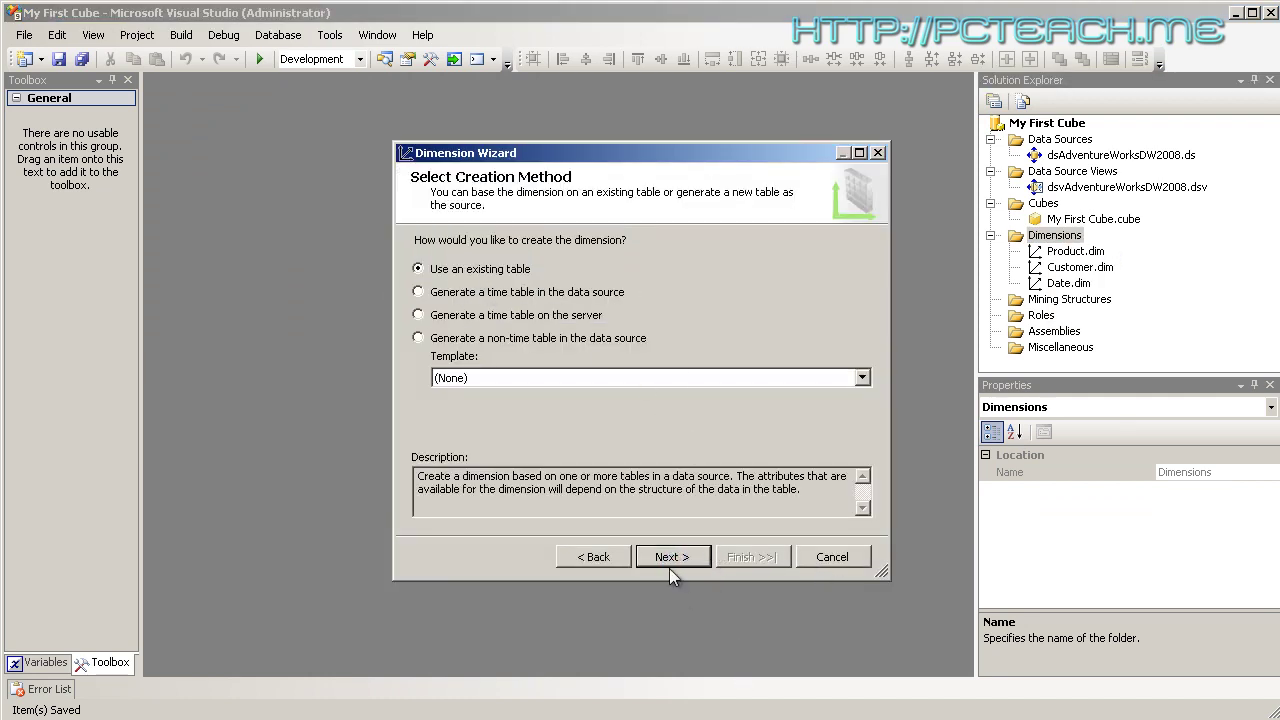
{"action": "left_click", "coordinate": [669, 566]}
Make DimEmployee the main table and exclude the Sales Territory related table
{"action": "left_click", "coordinate": [534, 308]}
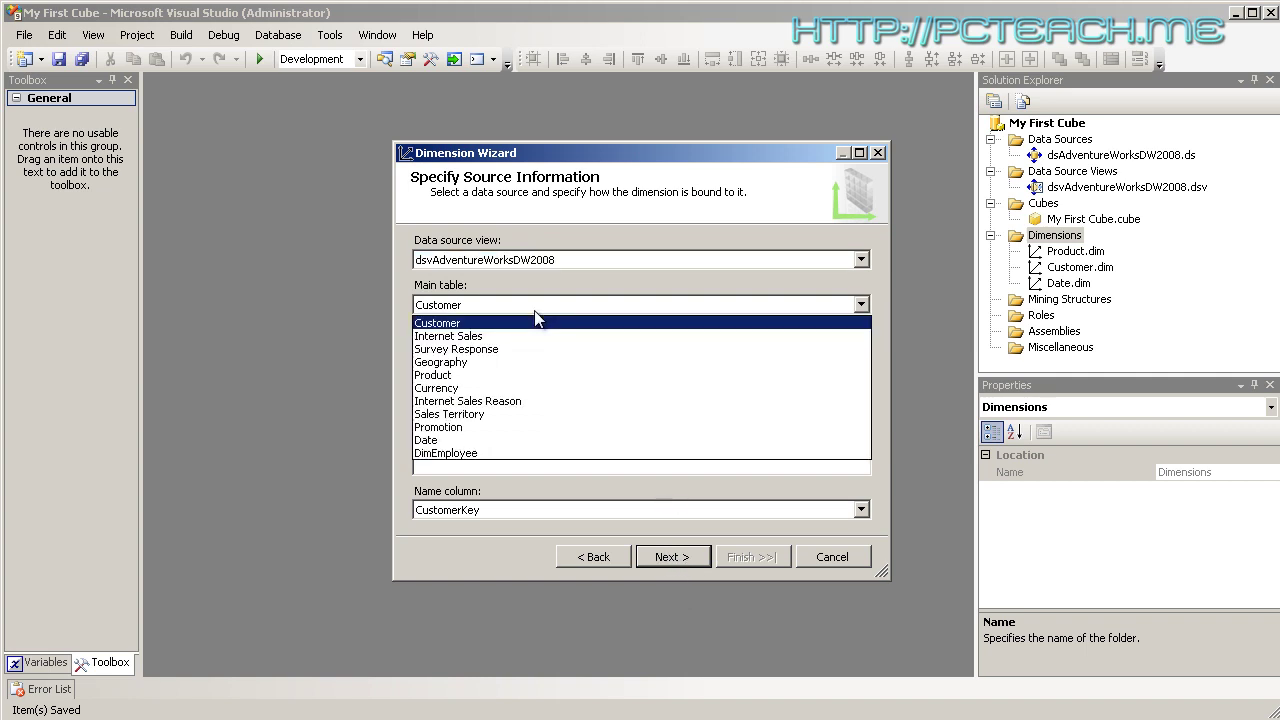
{"action": "left_click", "coordinate": [486, 454]}
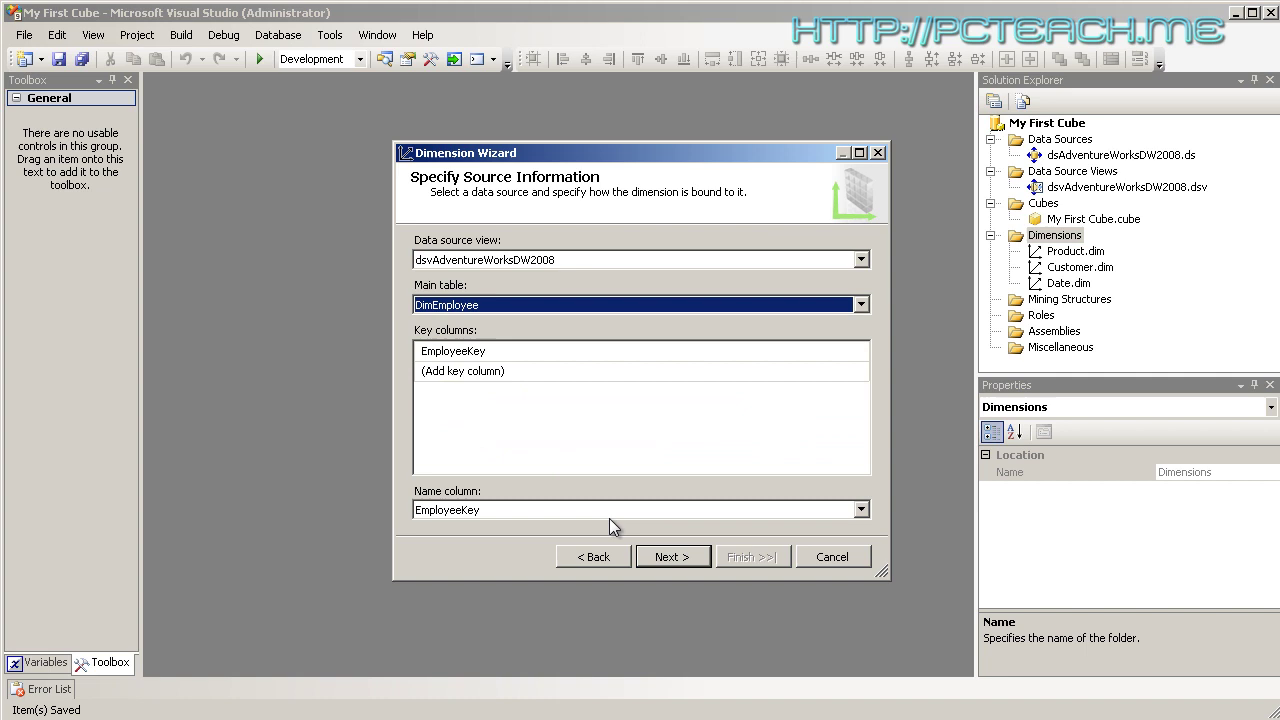
{"action": "left_click", "coordinate": [686, 557]}
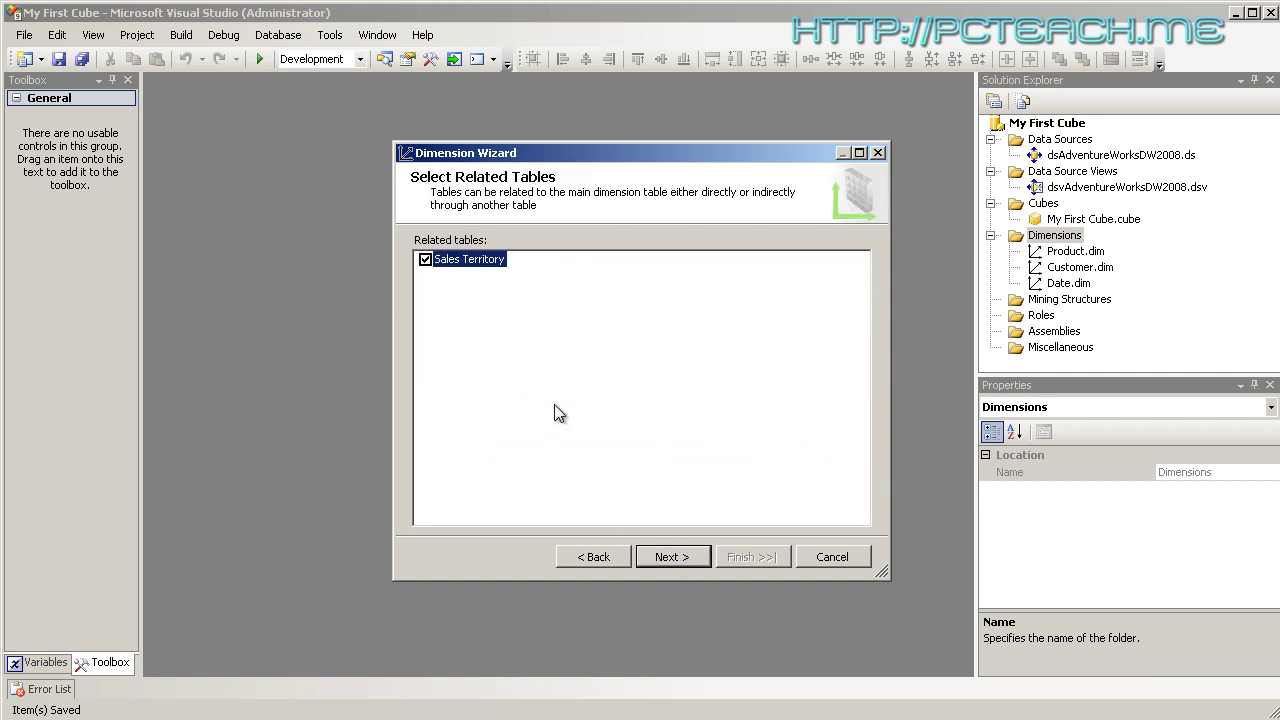
{"action": "left_click", "coordinate": [426, 260]}
{"action": "left_click", "coordinate": [676, 557]}
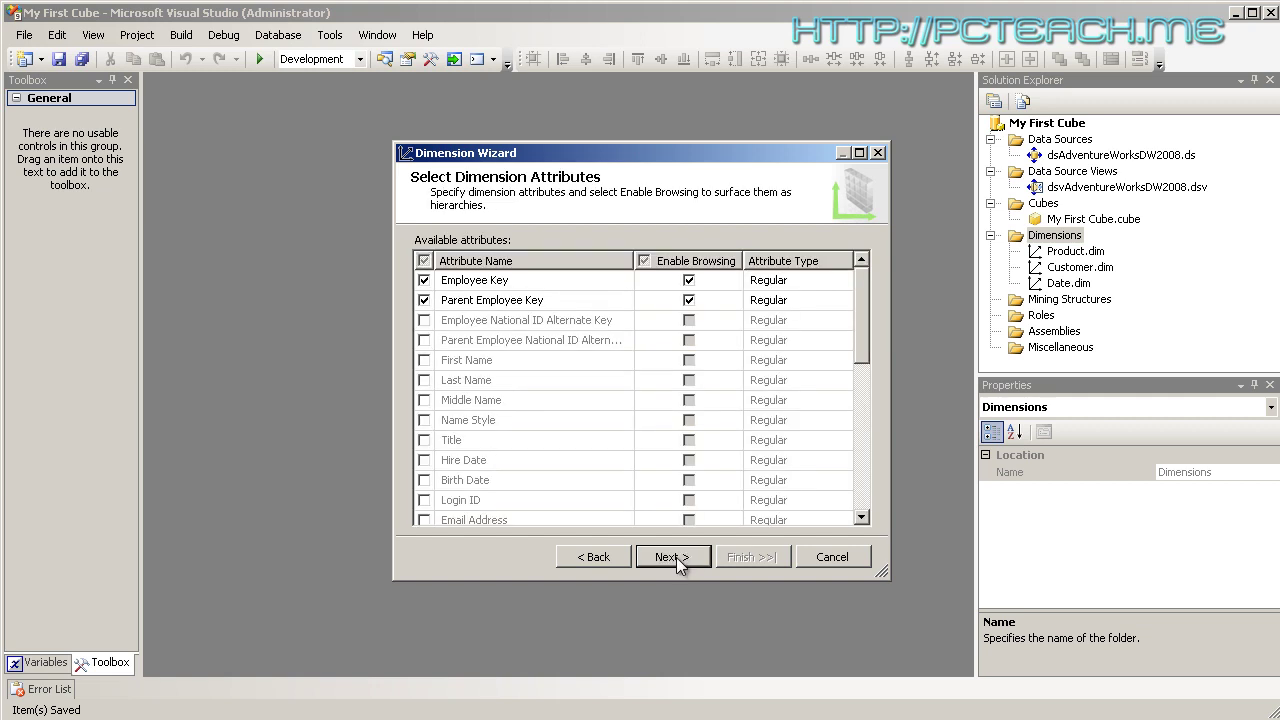
Enlarge the wizard and include First Name, Last Name, Title and Hire Date attributes
{"action": "left_click_drag", "start_coordinate": [581, 158], "coordinate": [365, 130]}
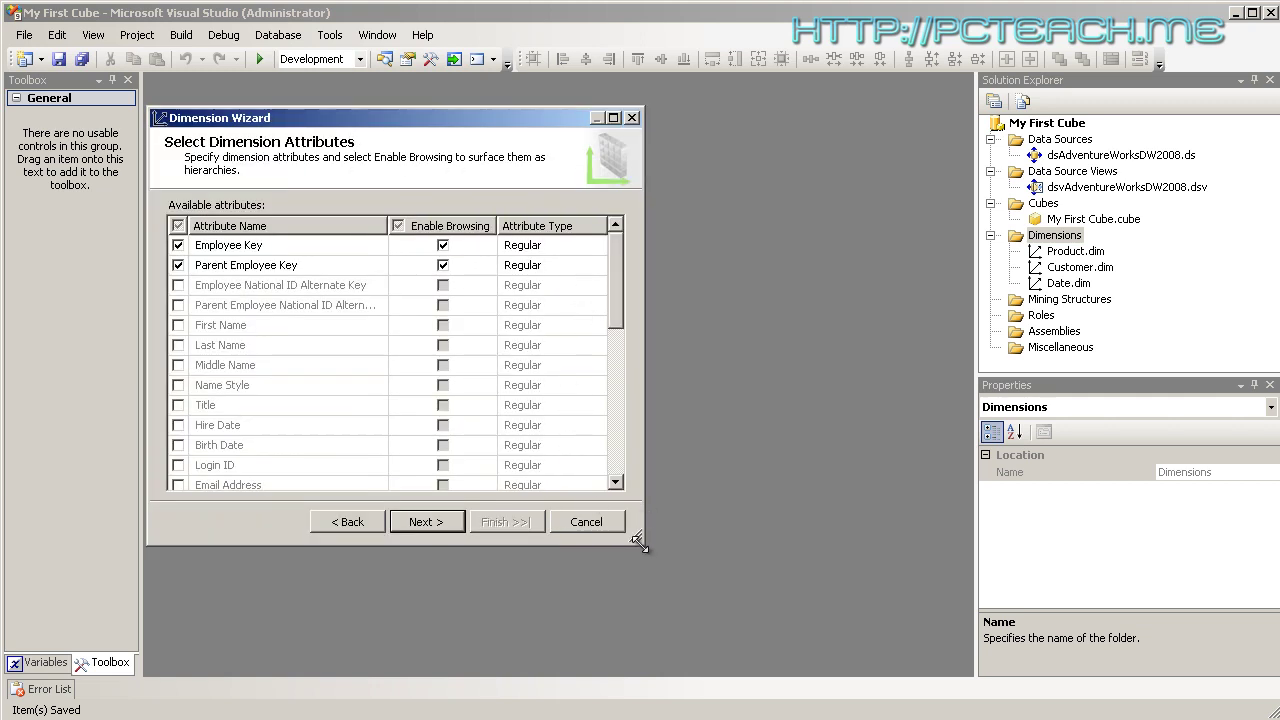
{"action": "left_click_drag", "start_coordinate": [640, 545], "coordinate": [932, 677]}
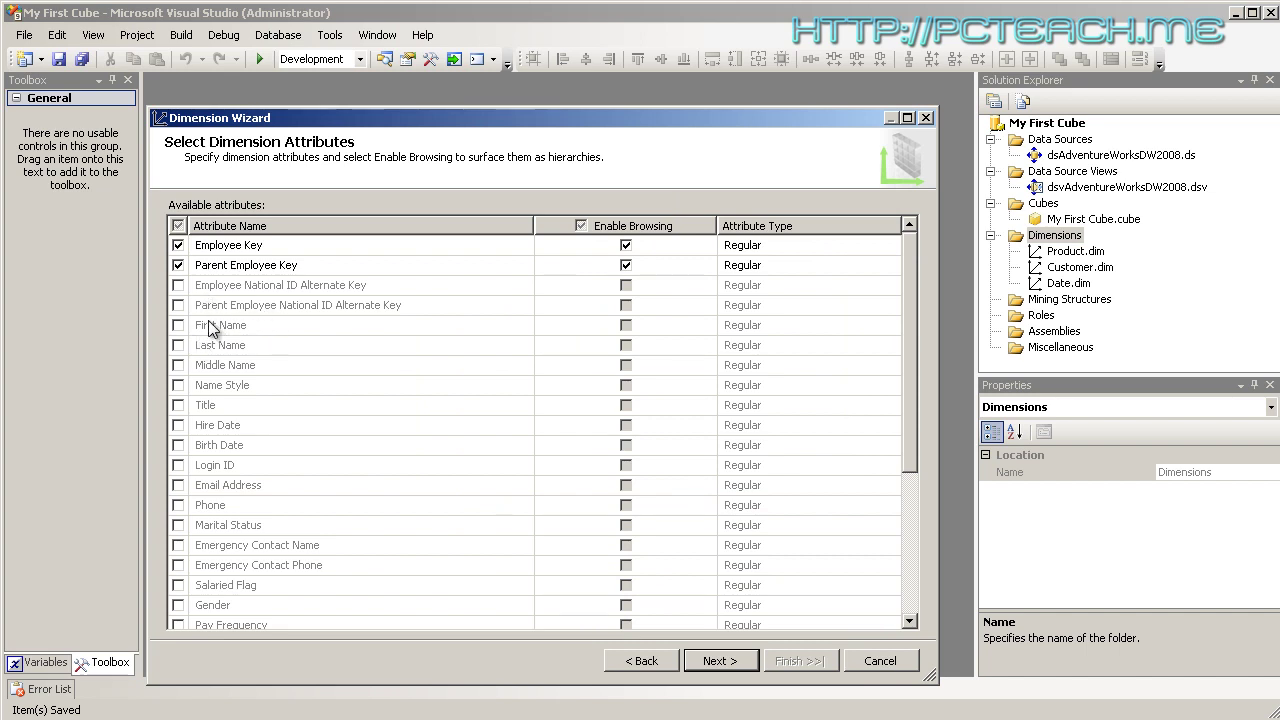
{"action": "left_click", "coordinate": [178, 325]}
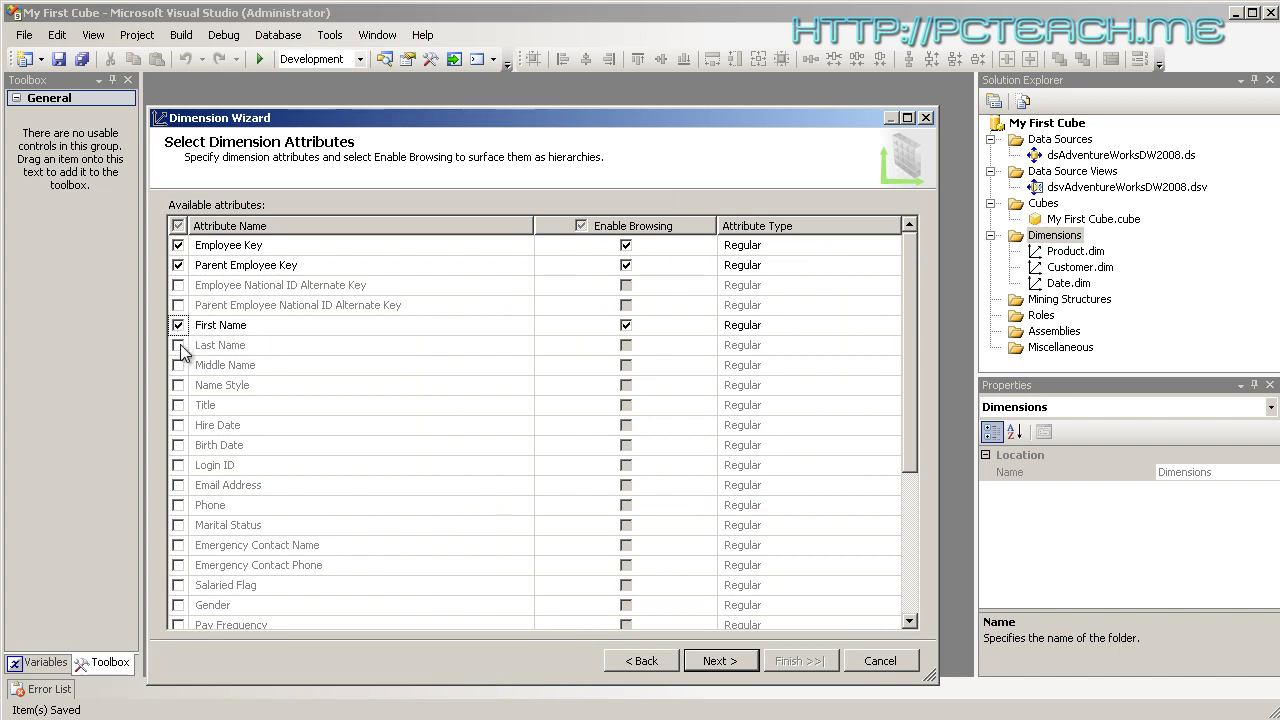
{"action": "left_click", "coordinate": [178, 345]}
{"action": "left_click", "coordinate": [178, 405]}
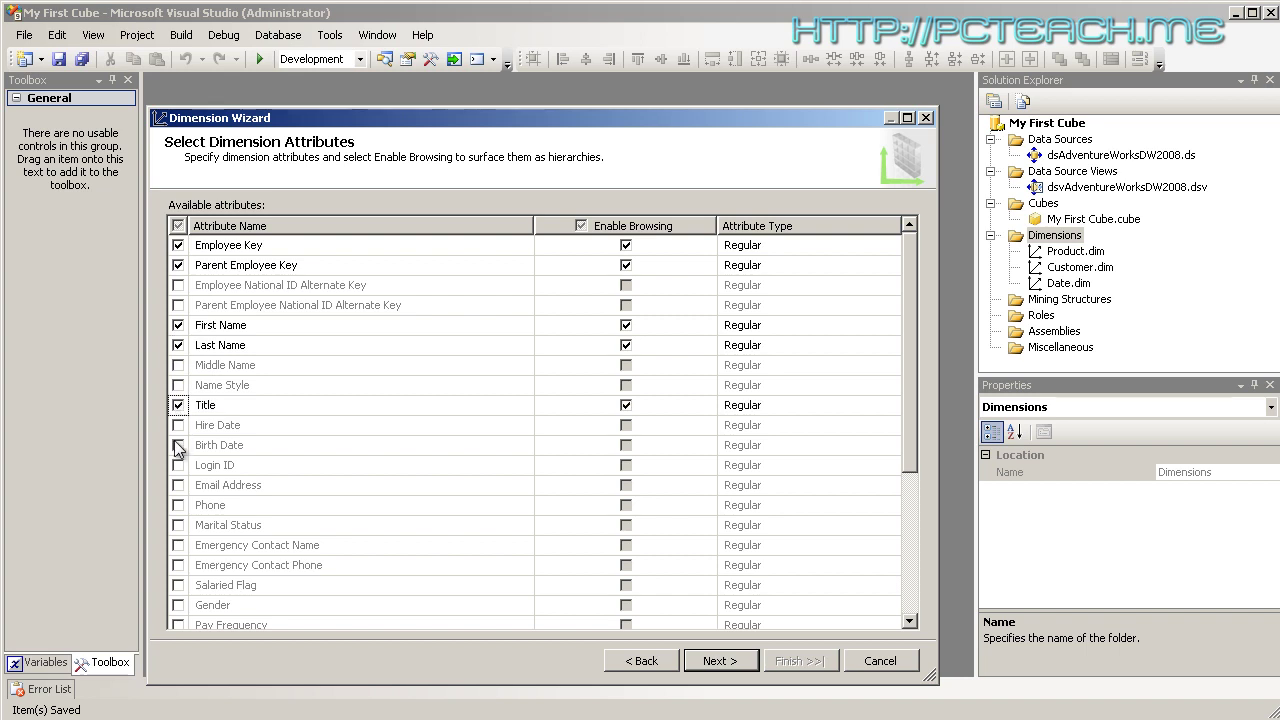
{"action": "left_click", "coordinate": [178, 425]}
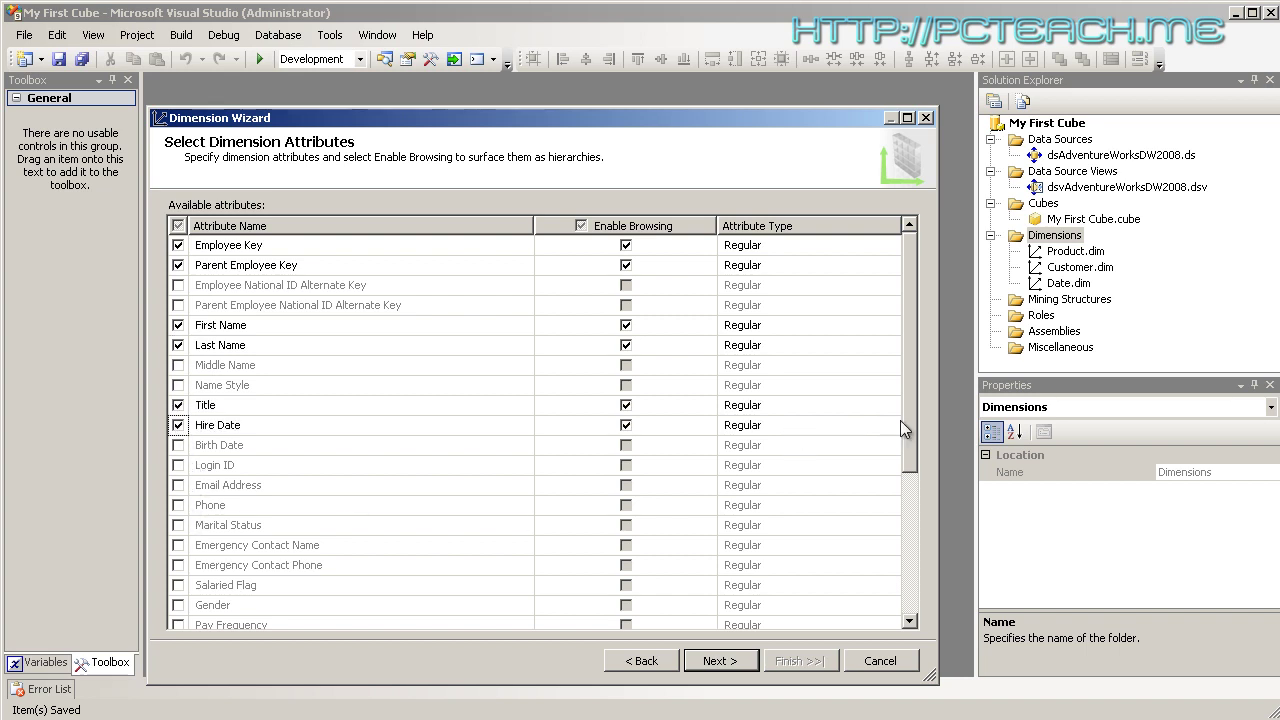
{"action": "left_click_drag", "start_coordinate": [900, 420], "coordinate": [896, 600]}
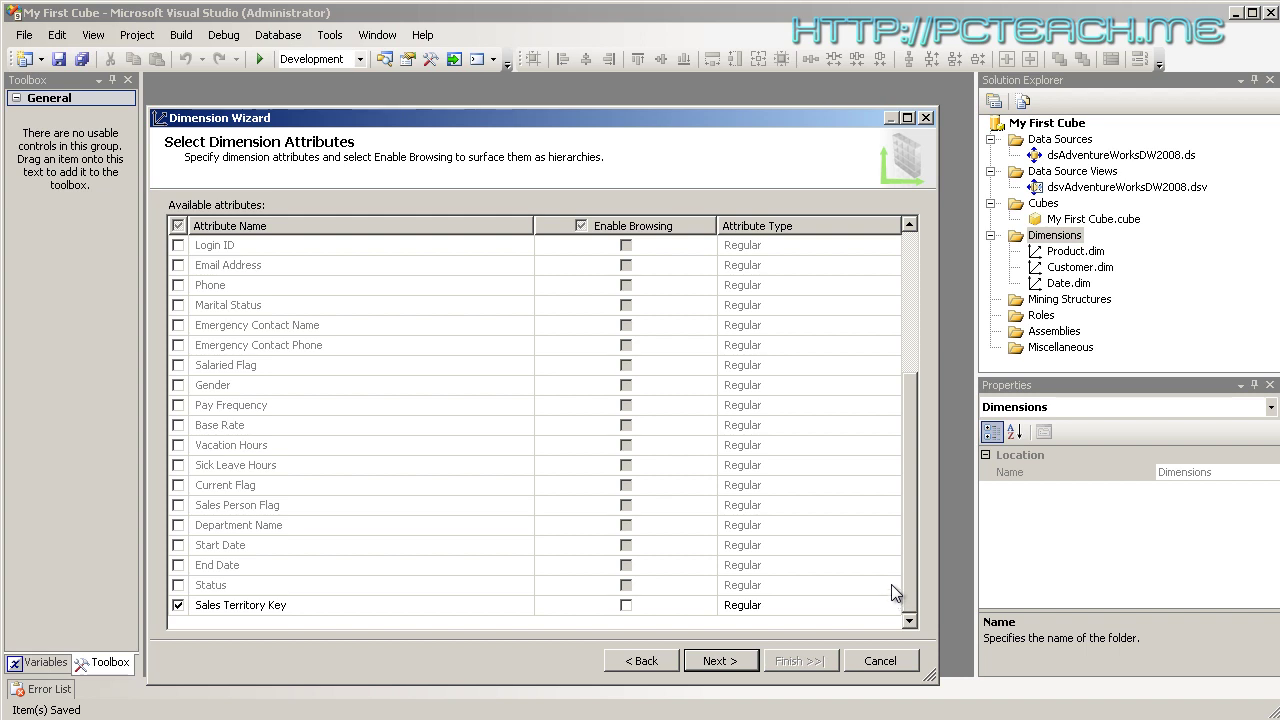
{"action": "left_click_drag", "start_coordinate": [904, 575], "coordinate": [886, 345]}
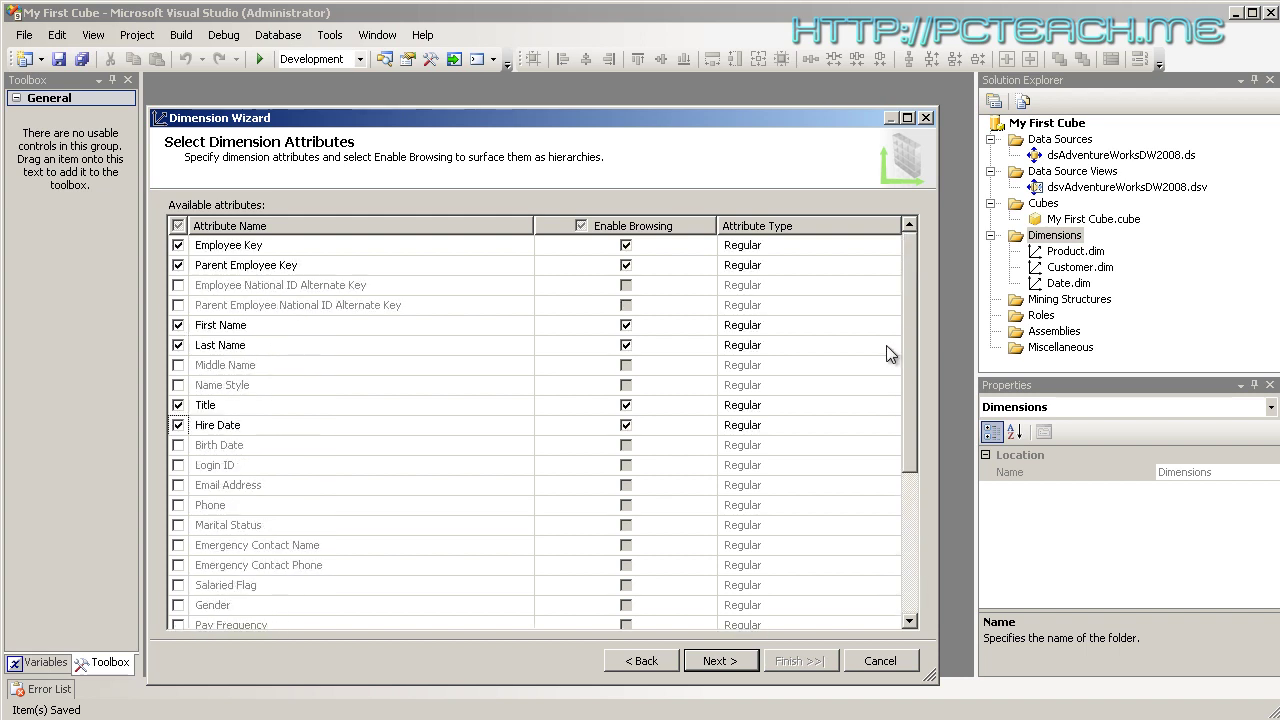
Rename the dimension from DimEmployee to Employee and finish the wizard
{"action": "left_click", "coordinate": [745, 658]}
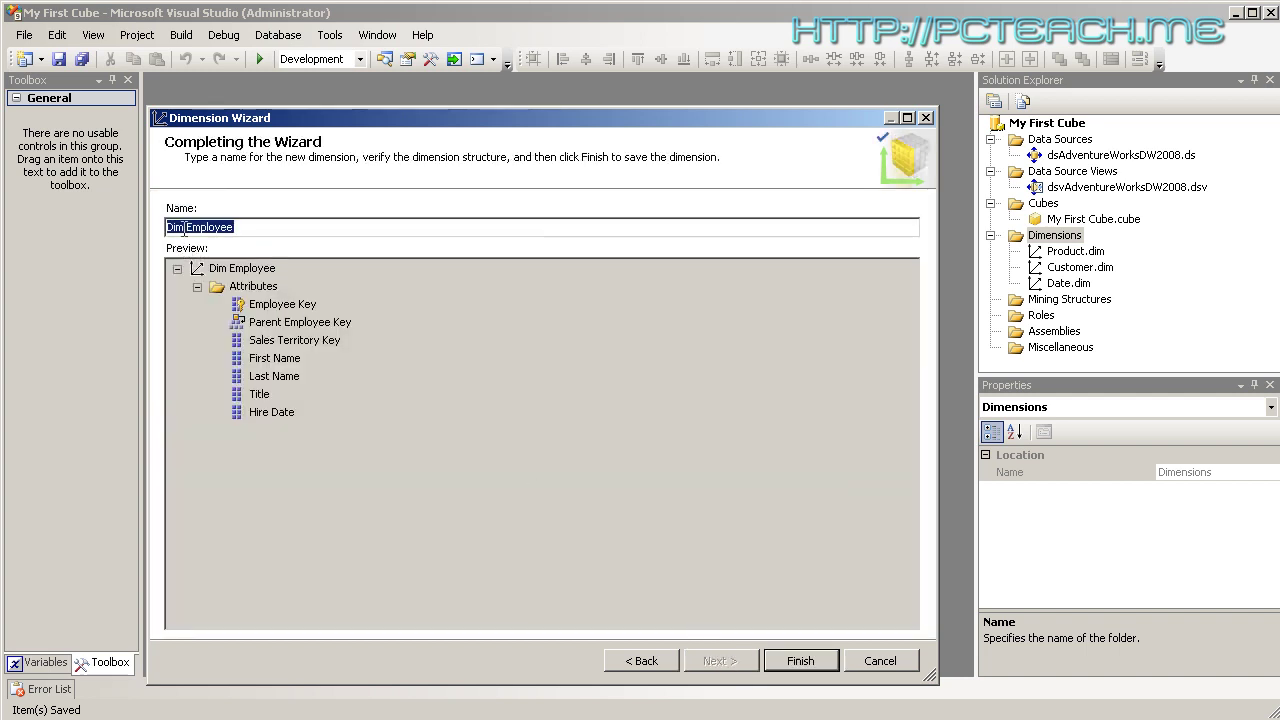
{"action": "left_click_drag", "start_coordinate": [185, 227], "coordinate": [105, 229]}
{"action": "key", "text": "Delete"}
{"action": "key", "text": "Delete"}
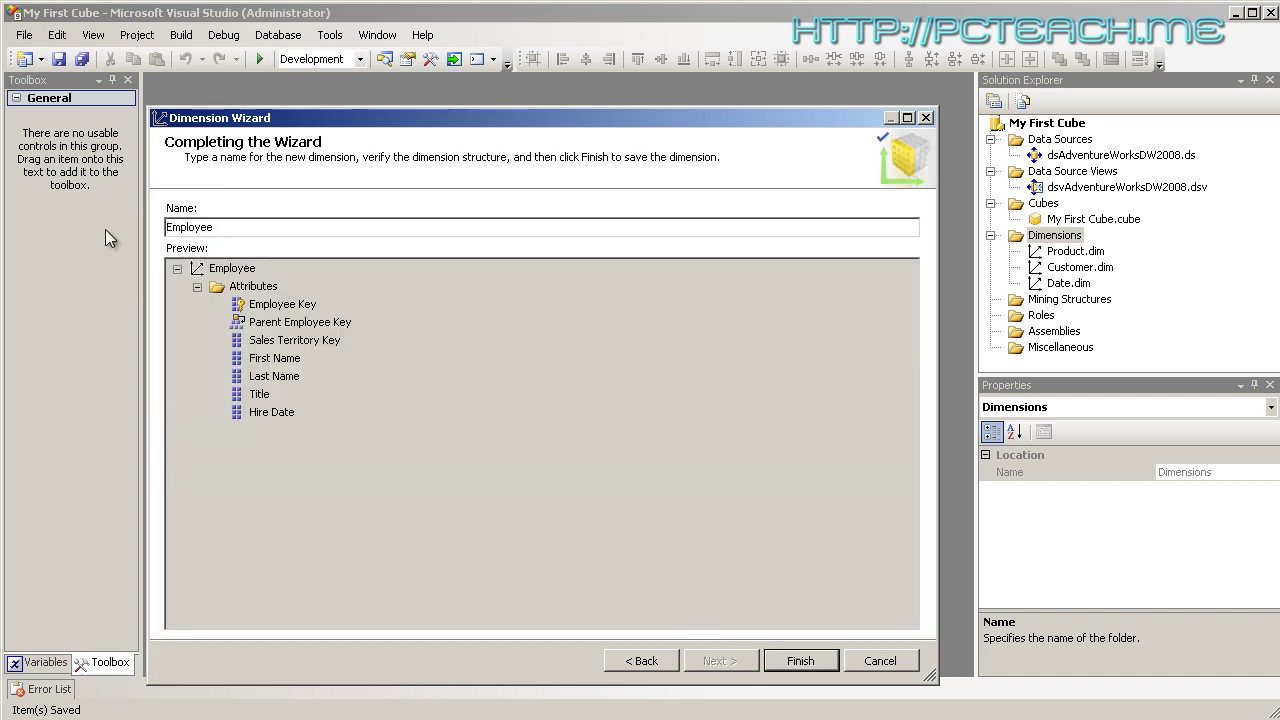
{"action": "left_click", "coordinate": [795, 658]}
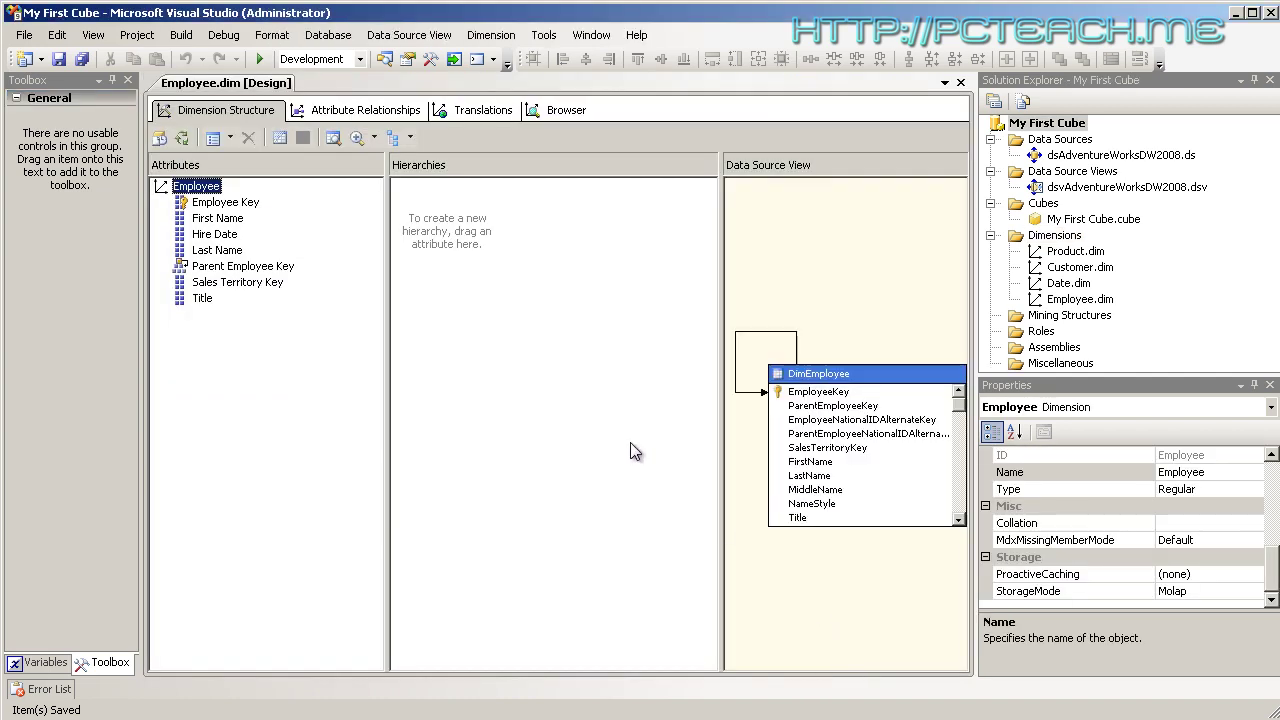
Show Parent Employee Key's properties, with Usage set to Parent, and widen the pane
{"action": "left_click", "coordinate": [224, 268]}
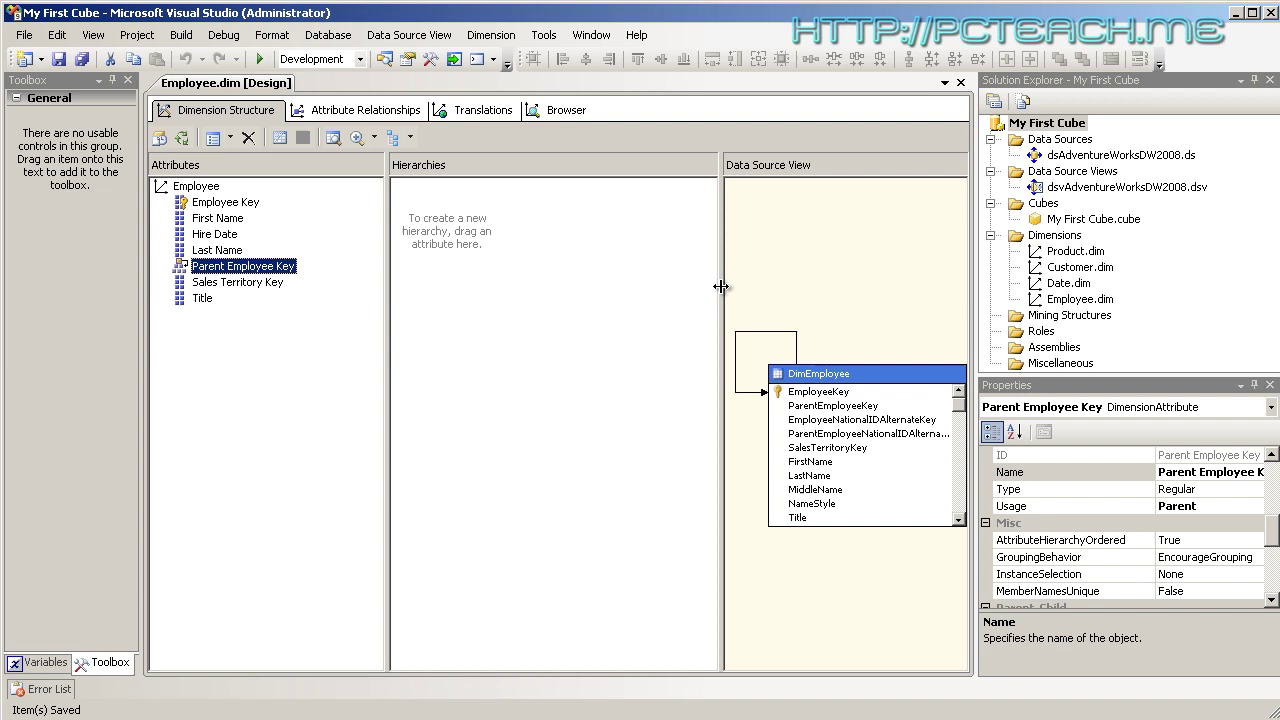
{"action": "left_click_drag", "start_coordinate": [720, 280], "coordinate": [606, 300]}
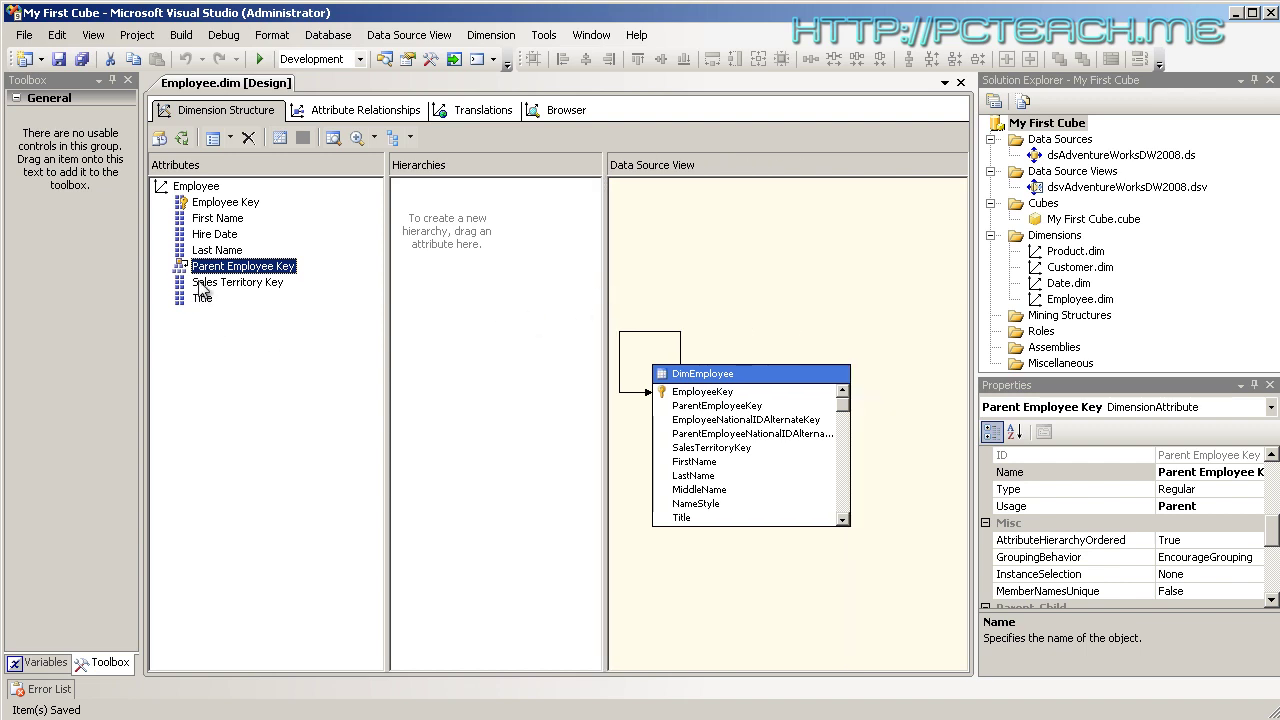
Build, deploy and fully process the Employee dimension, supplying the data source account password
{"action": "left_click", "coordinate": [181, 137]}
{"action": "left_click", "coordinate": [731, 392]}
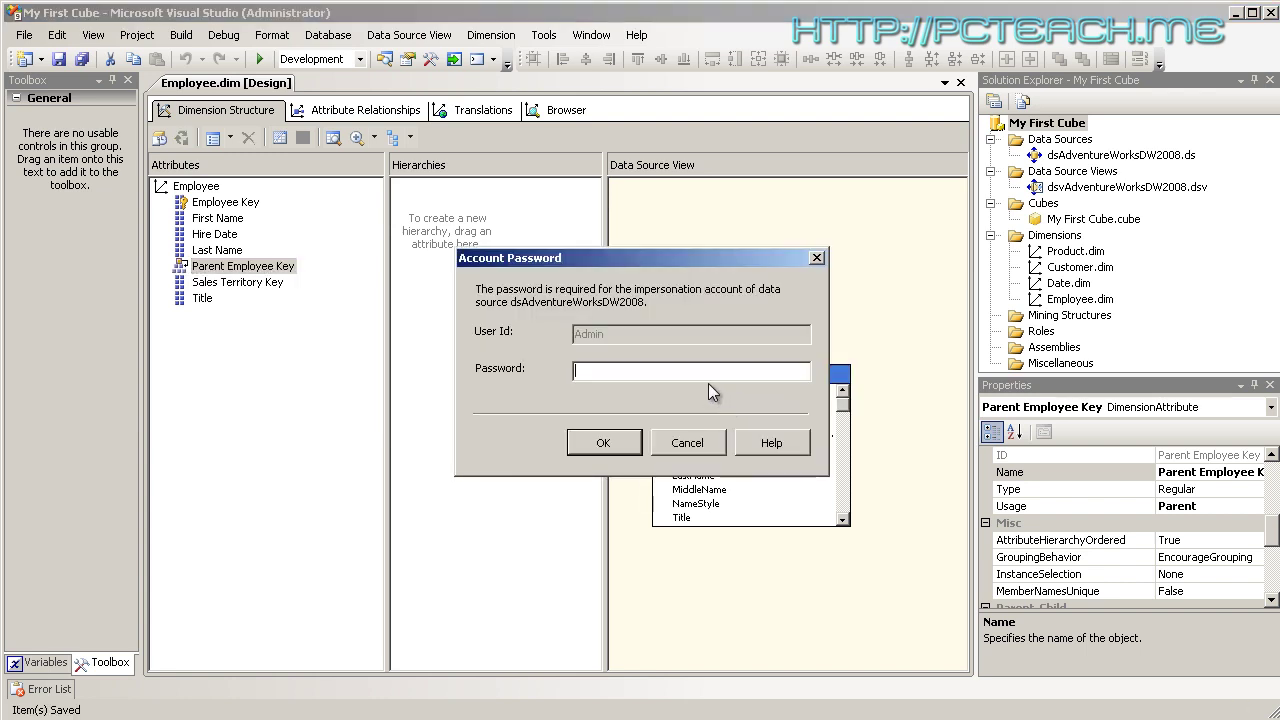
{"action": "type", "text": "********"}
{"action": "key", "text": "Return"}
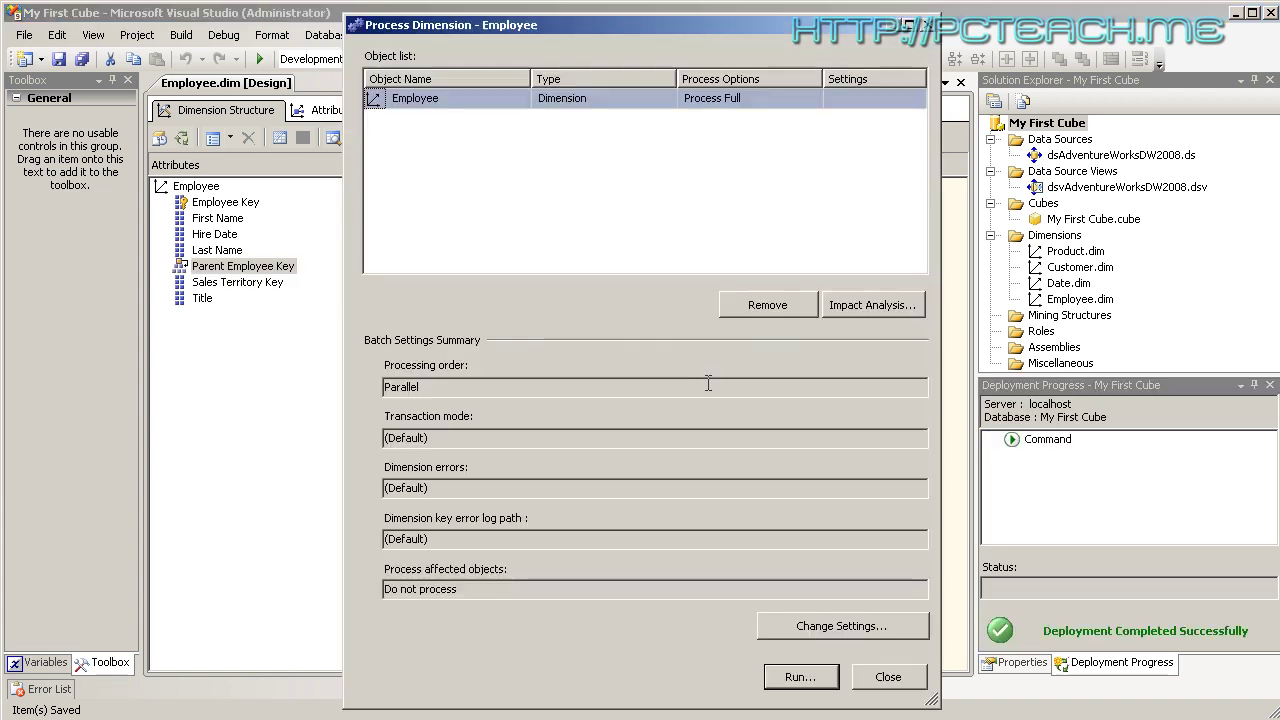
{"action": "left_click", "coordinate": [812, 686]}
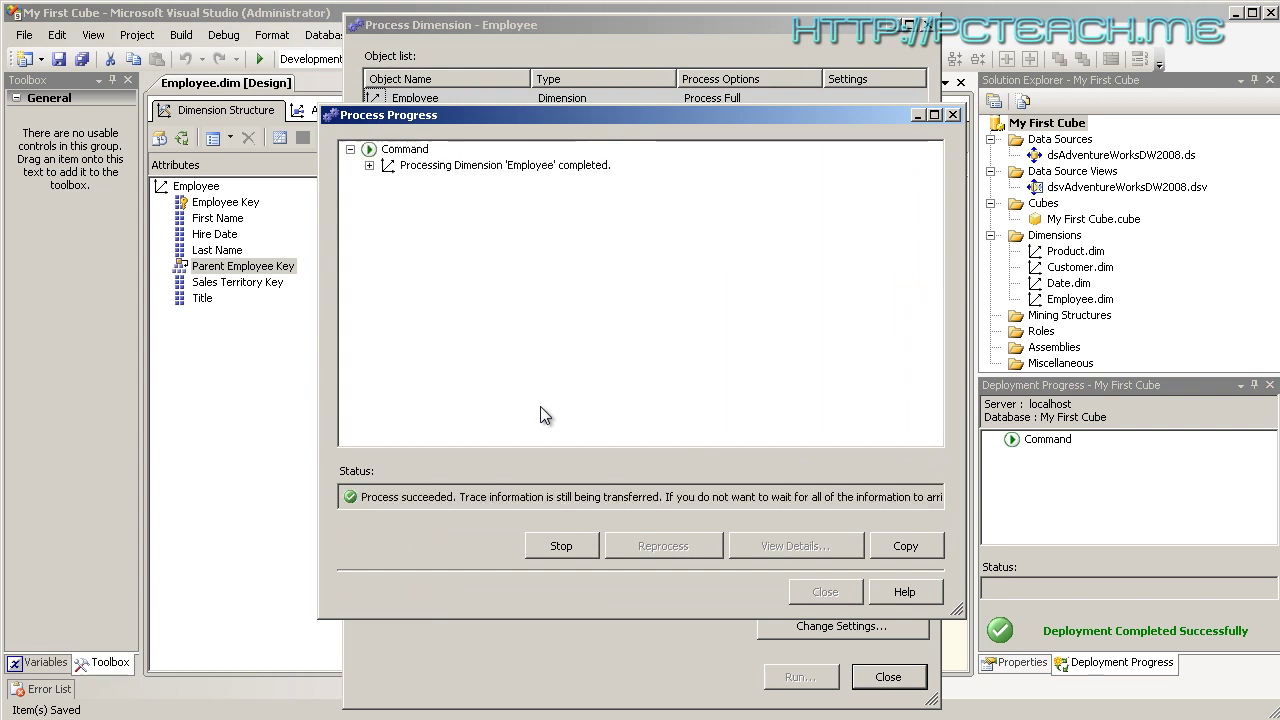
{"action": "left_click", "coordinate": [810, 594]}
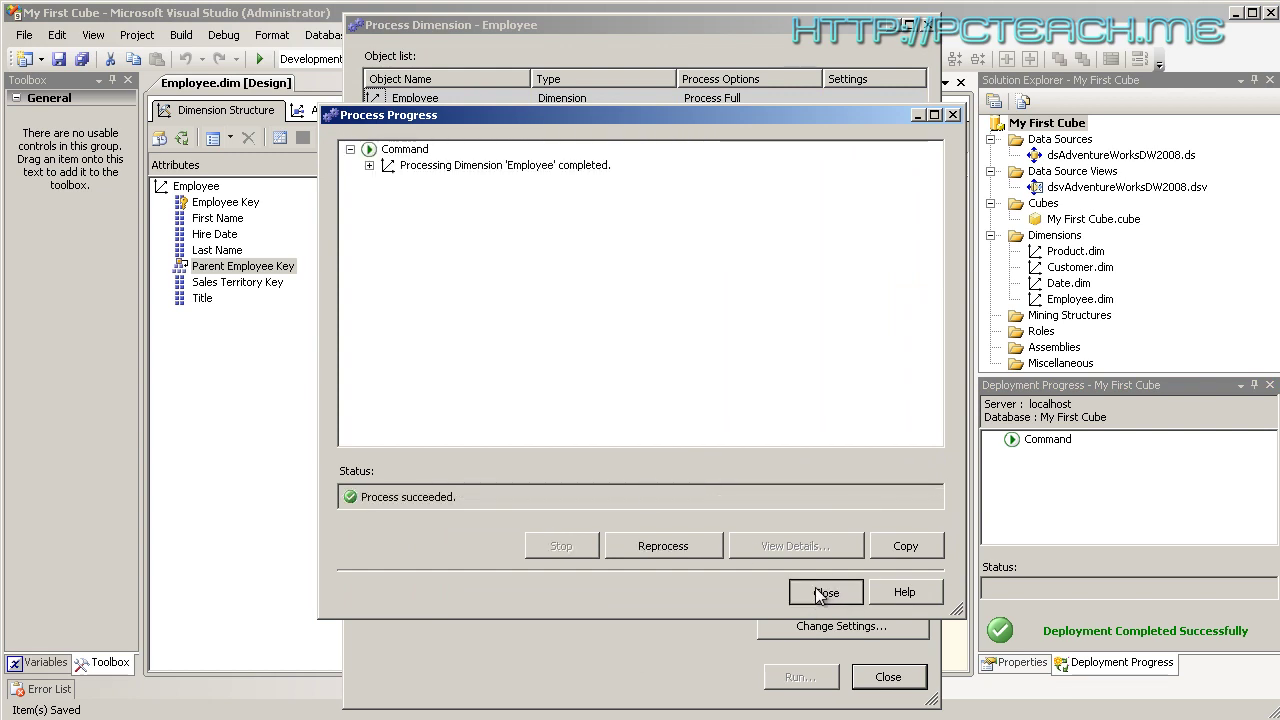
{"action": "left_click", "coordinate": [888, 677]}
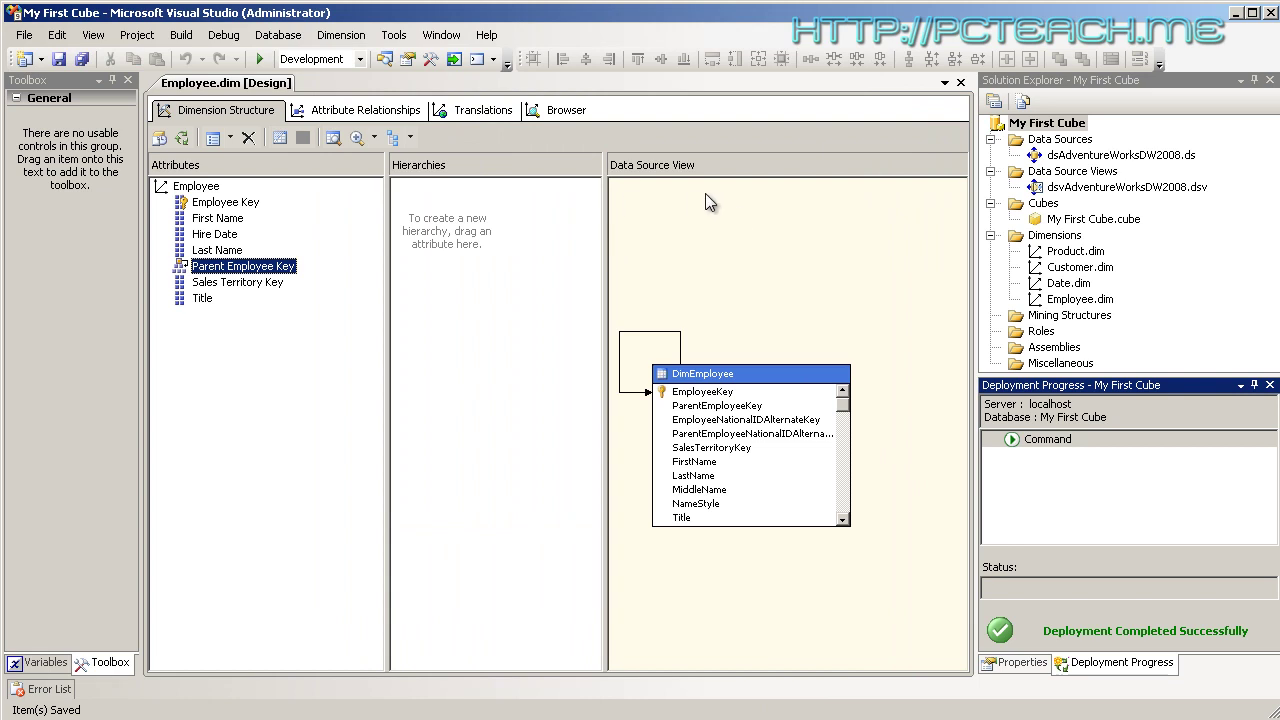
Browse the Parent Employee Key hierarchy, expanding All, 112 and 7 to see numeric members
{"action": "left_click", "coordinate": [566, 111]}
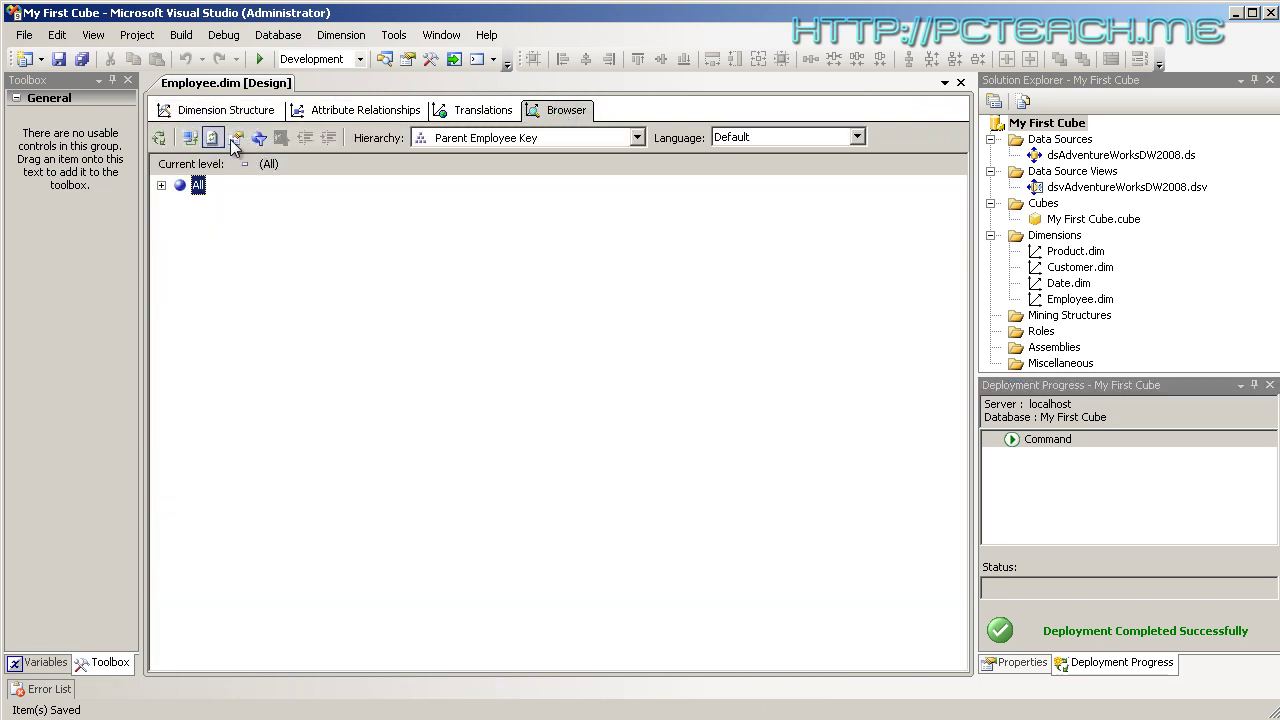
{"action": "left_click", "coordinate": [161, 185]}
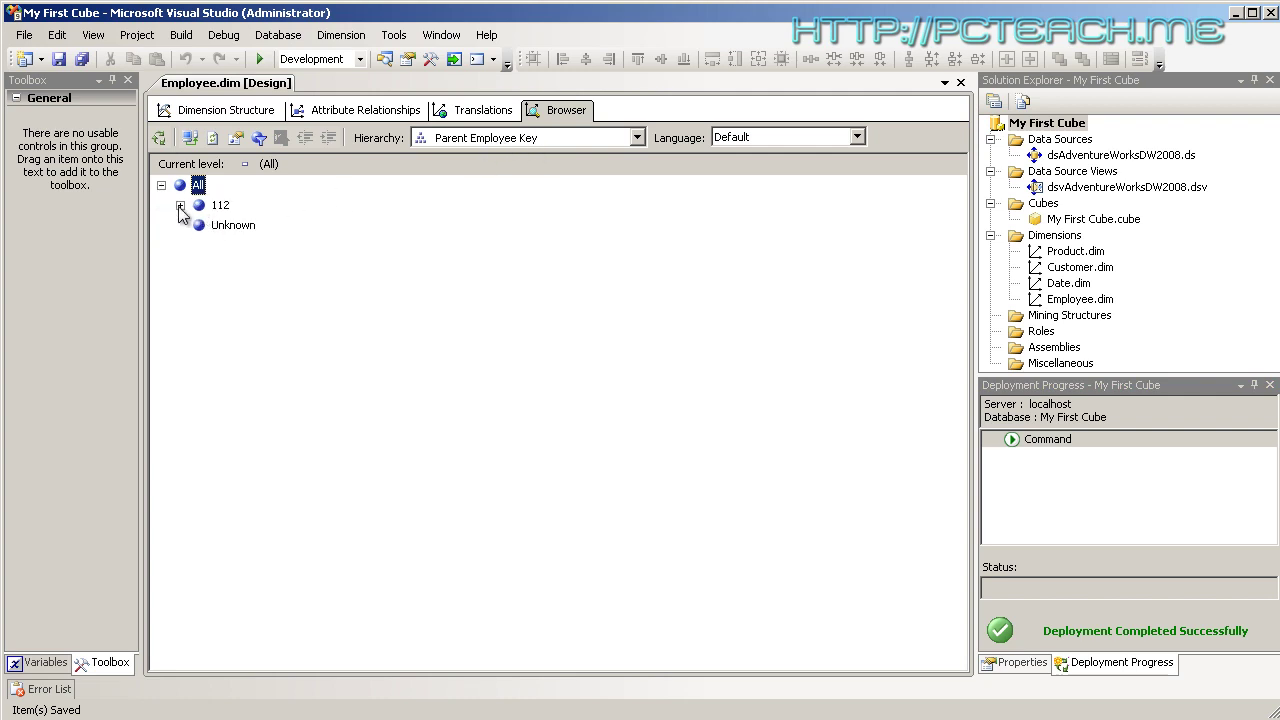
{"action": "left_click", "coordinate": [182, 207]}
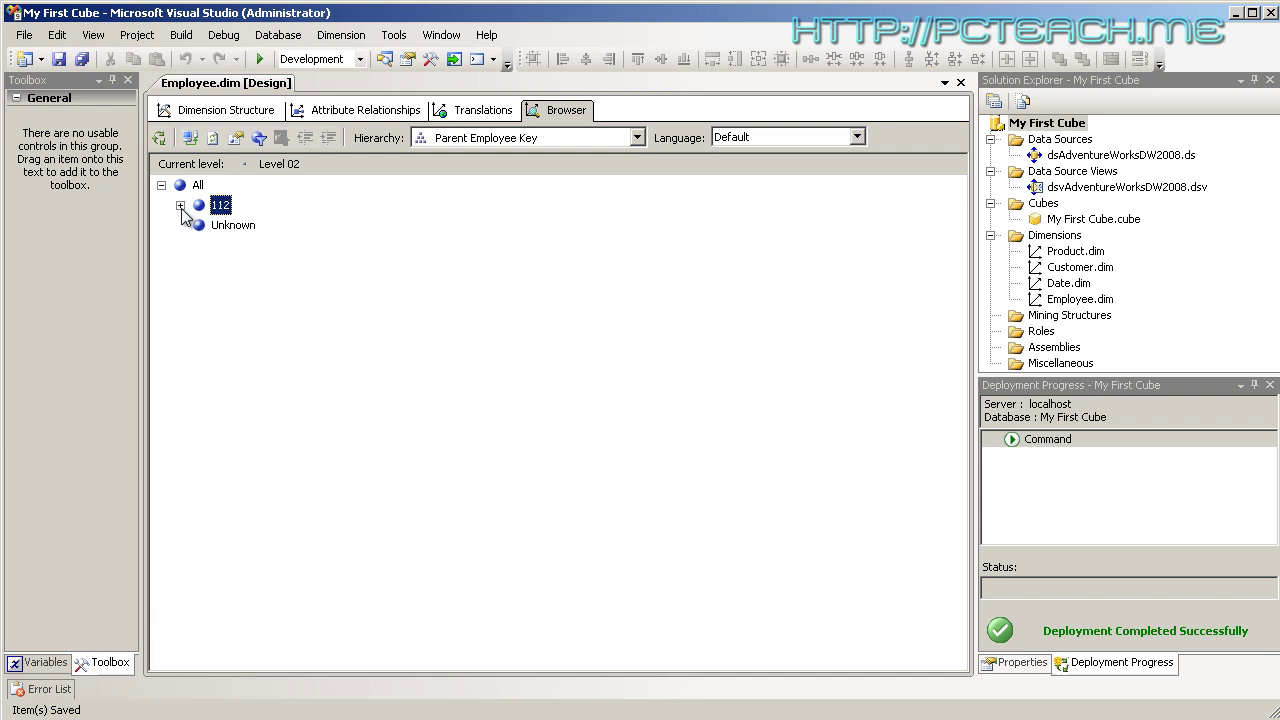
{"action": "left_click", "coordinate": [181, 206]}
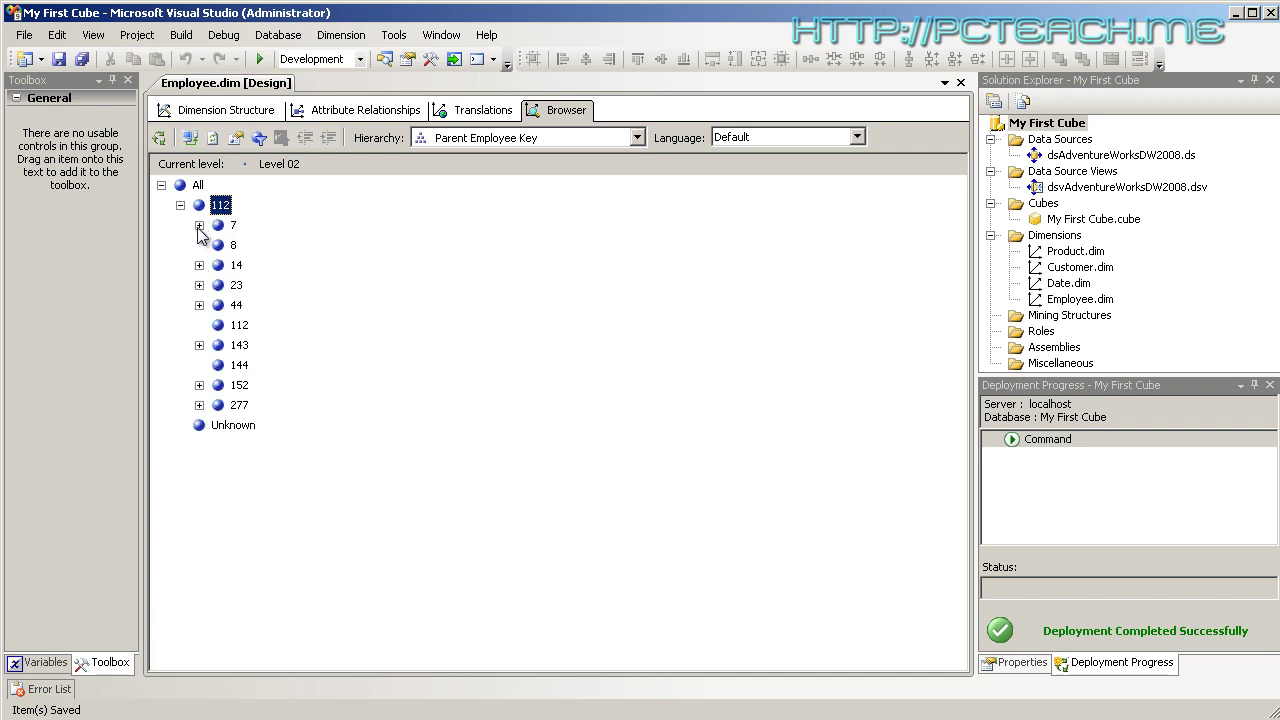
{"action": "left_click", "coordinate": [199, 225]}
{"action": "left_click", "coordinate": [251, 246]}
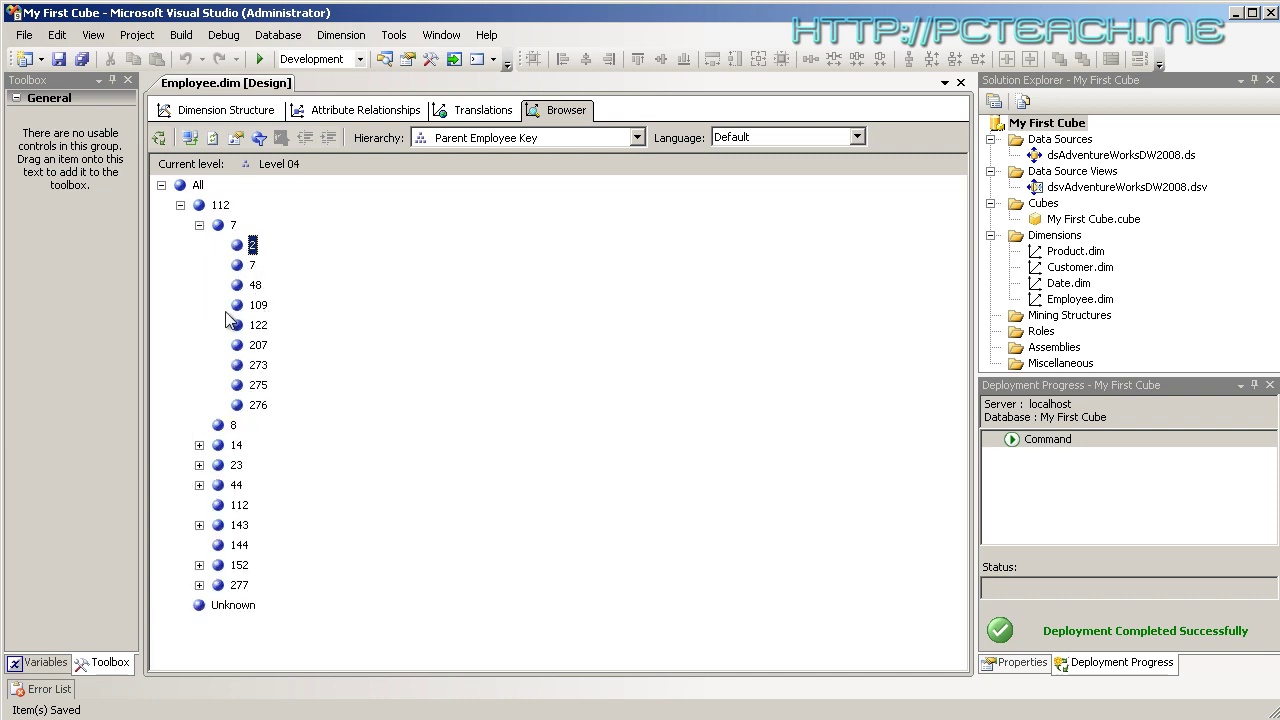
Expand and collapse member 14, then collapse the tree back to All
{"action": "left_click", "coordinate": [199, 445]}
{"action": "left_click", "coordinate": [199, 445]}
{"action": "left_click", "coordinate": [199, 225]}
{"action": "left_click", "coordinate": [181, 205]}
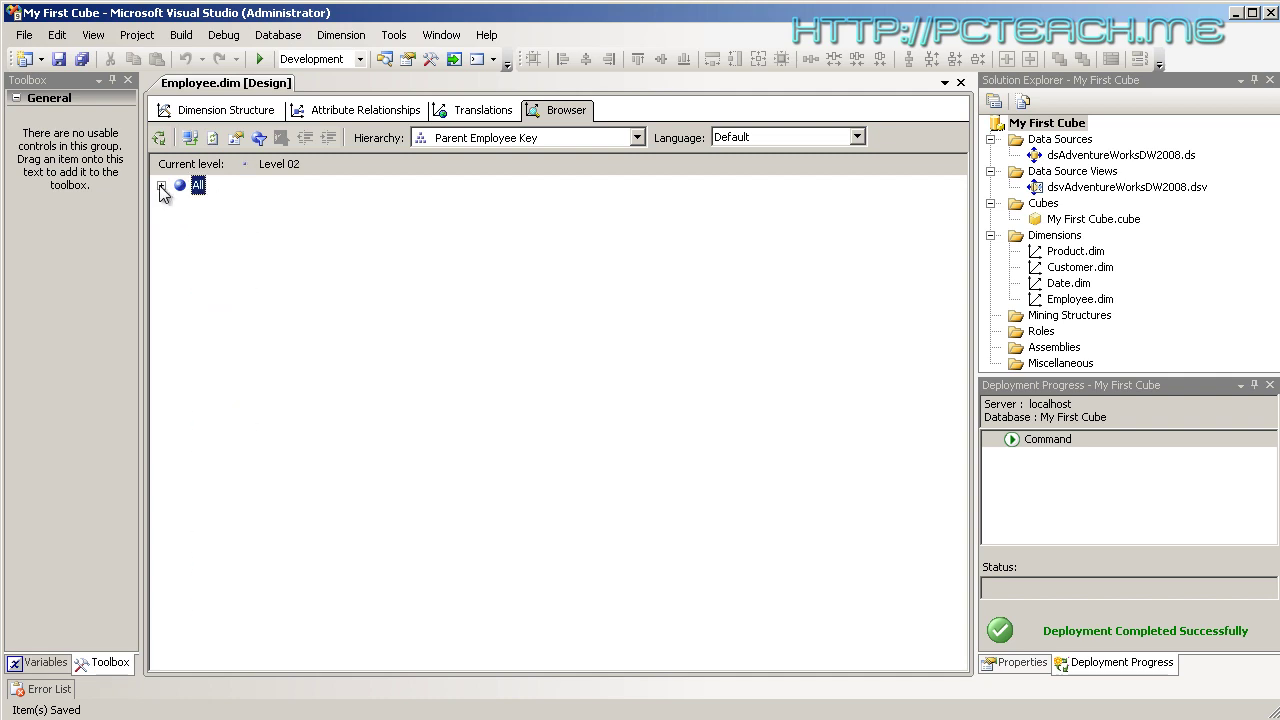
{"action": "left_click", "coordinate": [161, 186]}
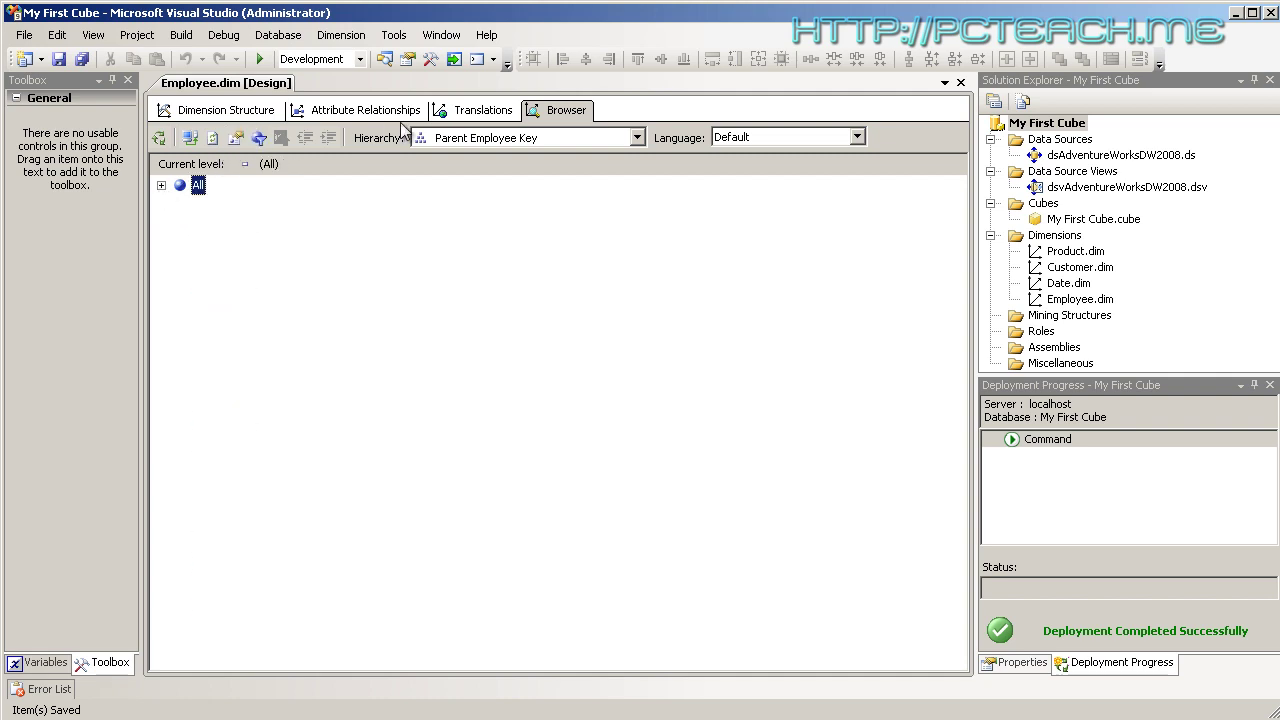
Return to the dimension structure view and enlarge the properties panel
{"action": "left_click", "coordinate": [186, 111]}
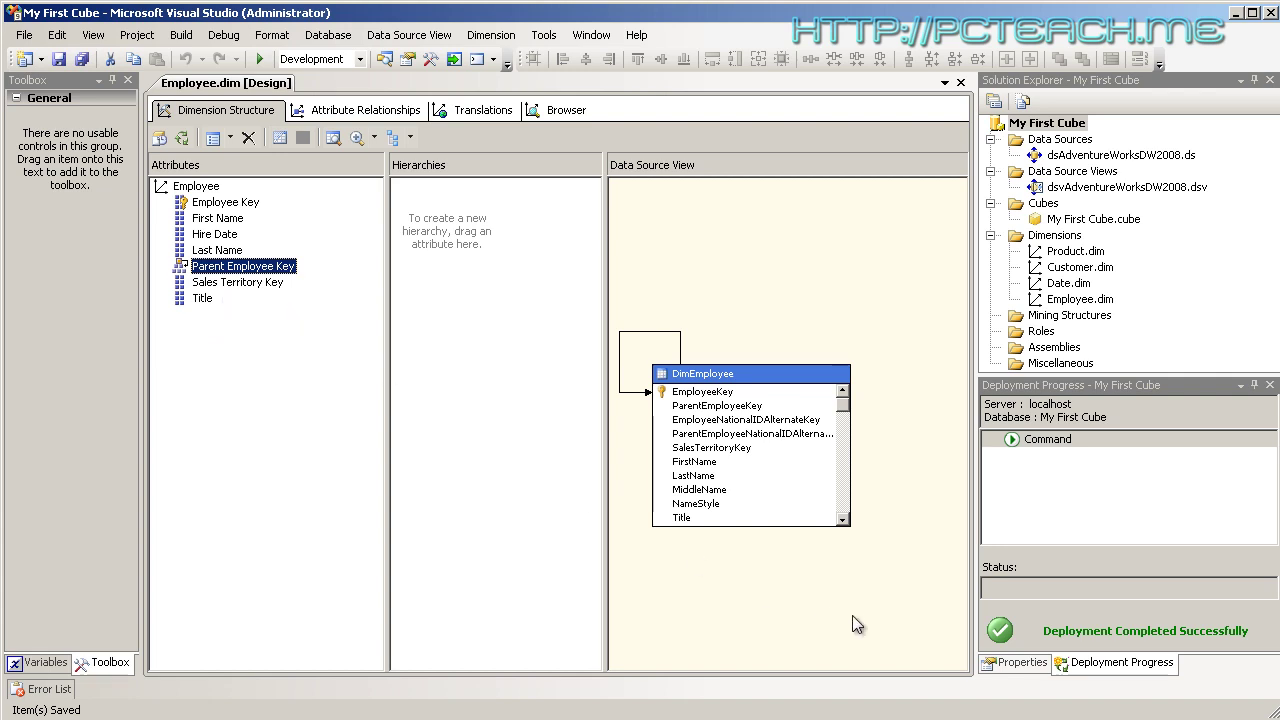
{"action": "left_click", "coordinate": [994, 663]}
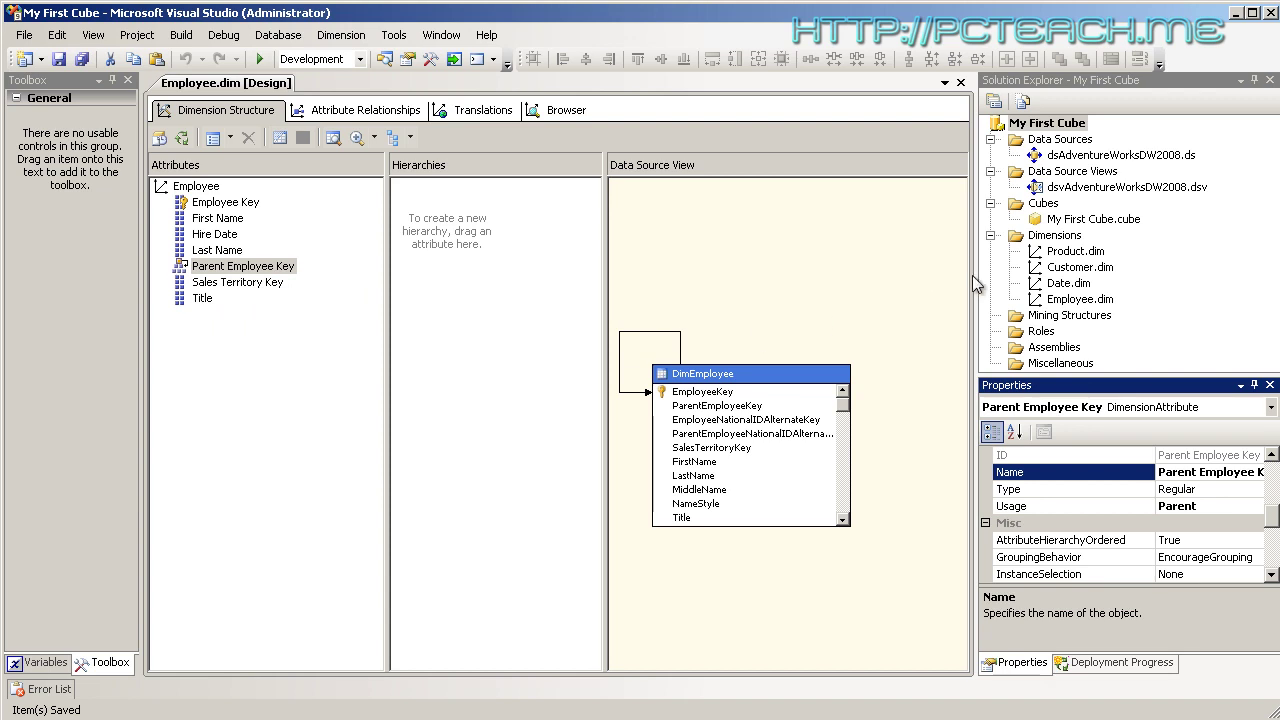
{"action": "left_click_drag", "start_coordinate": [973, 283], "coordinate": [877, 282]}
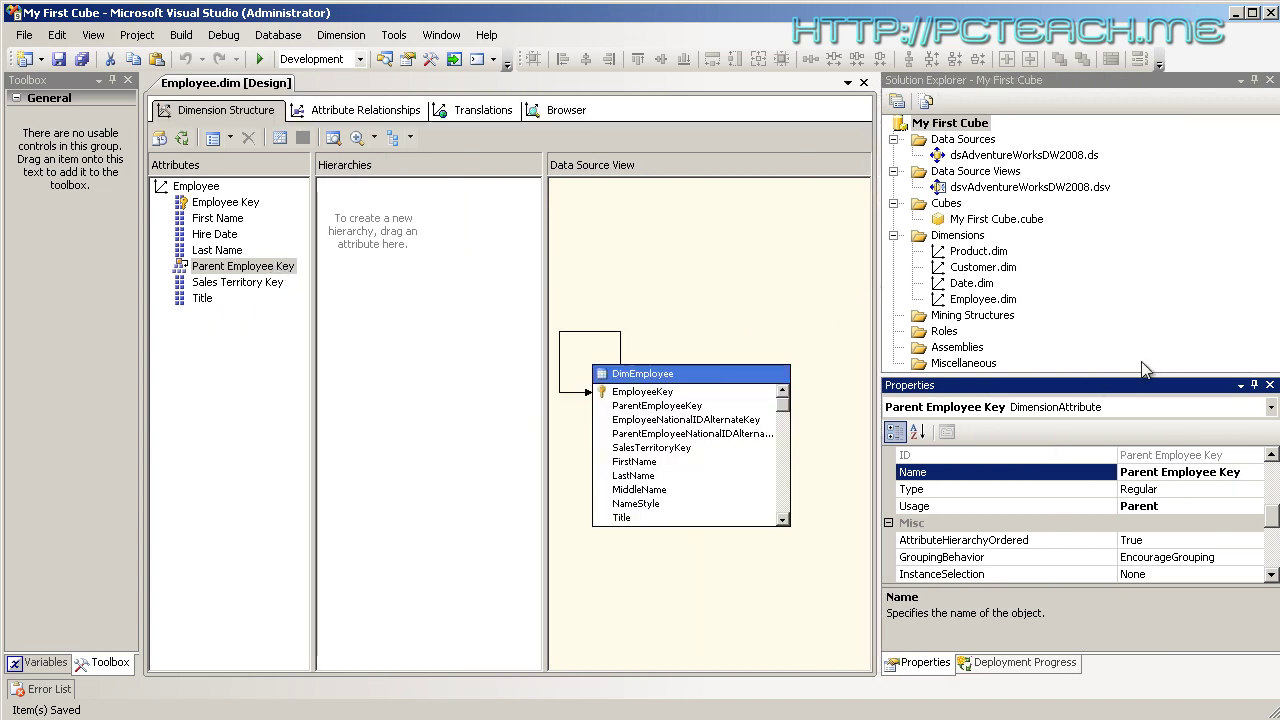
{"action": "left_click_drag", "start_coordinate": [1125, 378], "coordinate": [1127, 258]}
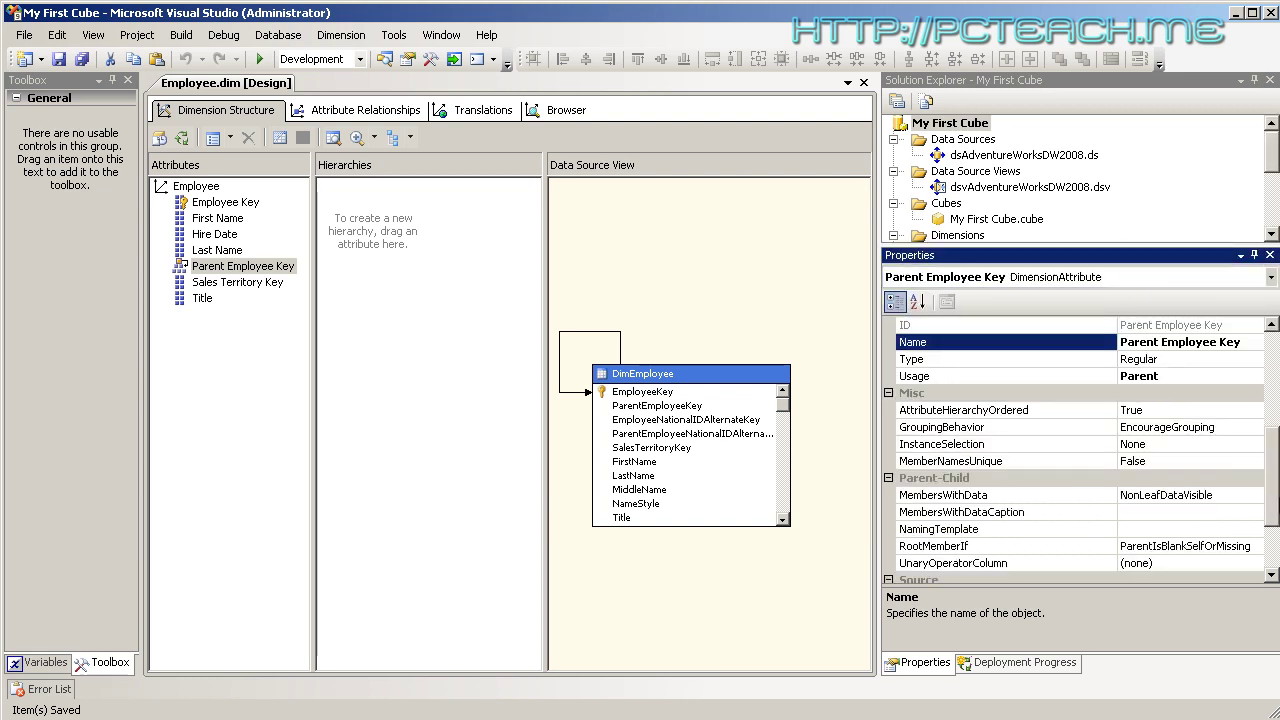
{"action": "left_click_drag", "start_coordinate": [1276, 497], "coordinate": [1276, 565]}
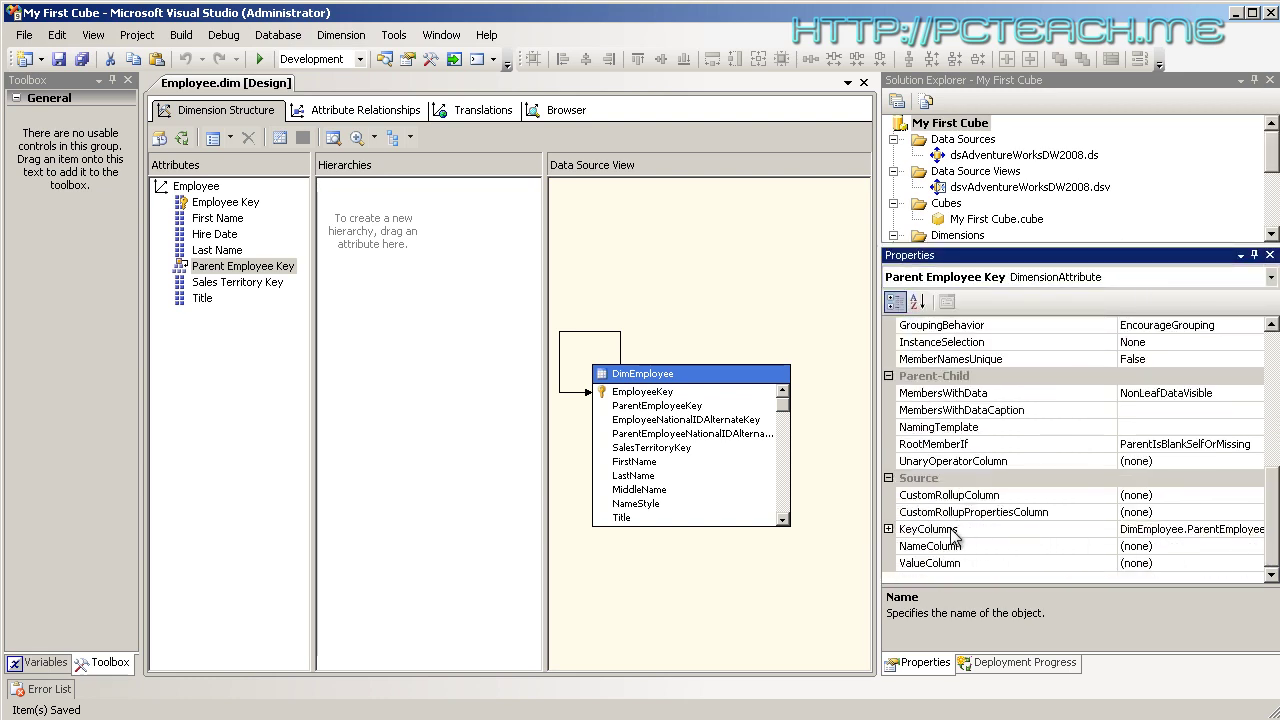
Open Parent Employee Key's NameColumn binding and cancel, leaving it (none)
{"action": "left_click", "coordinate": [1209, 546]}
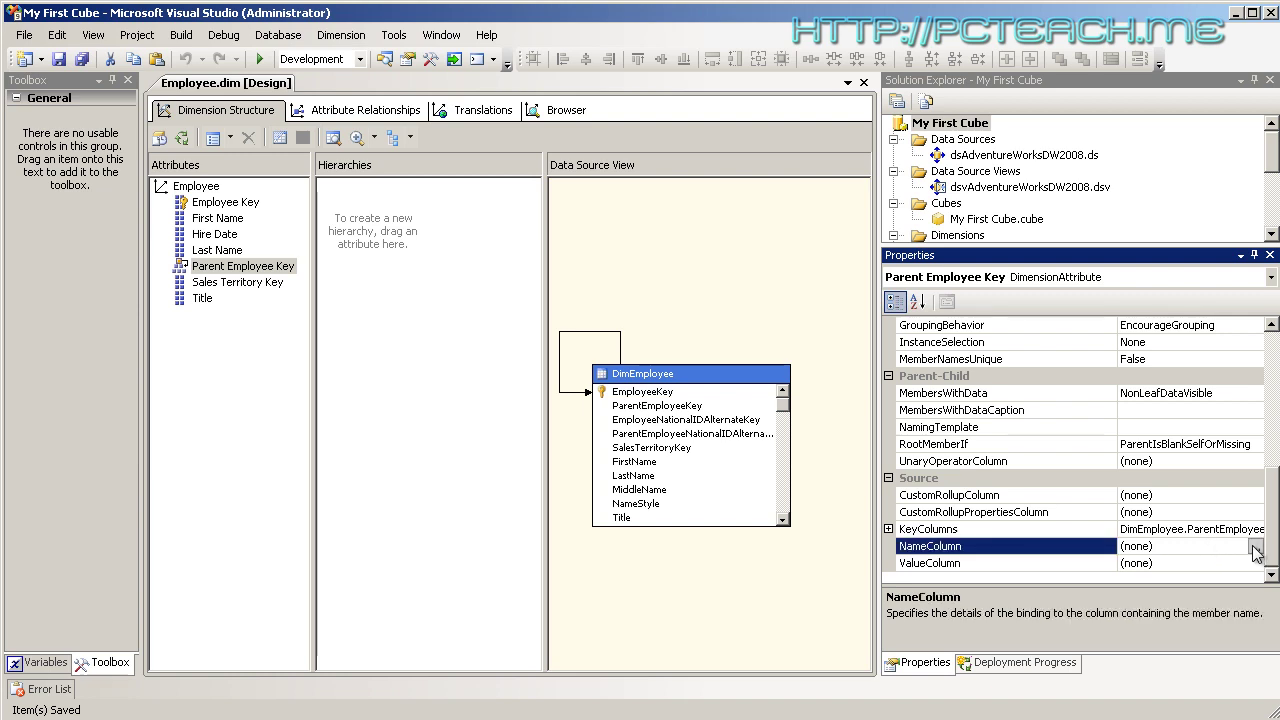
{"action": "left_click", "coordinate": [1255, 548]}
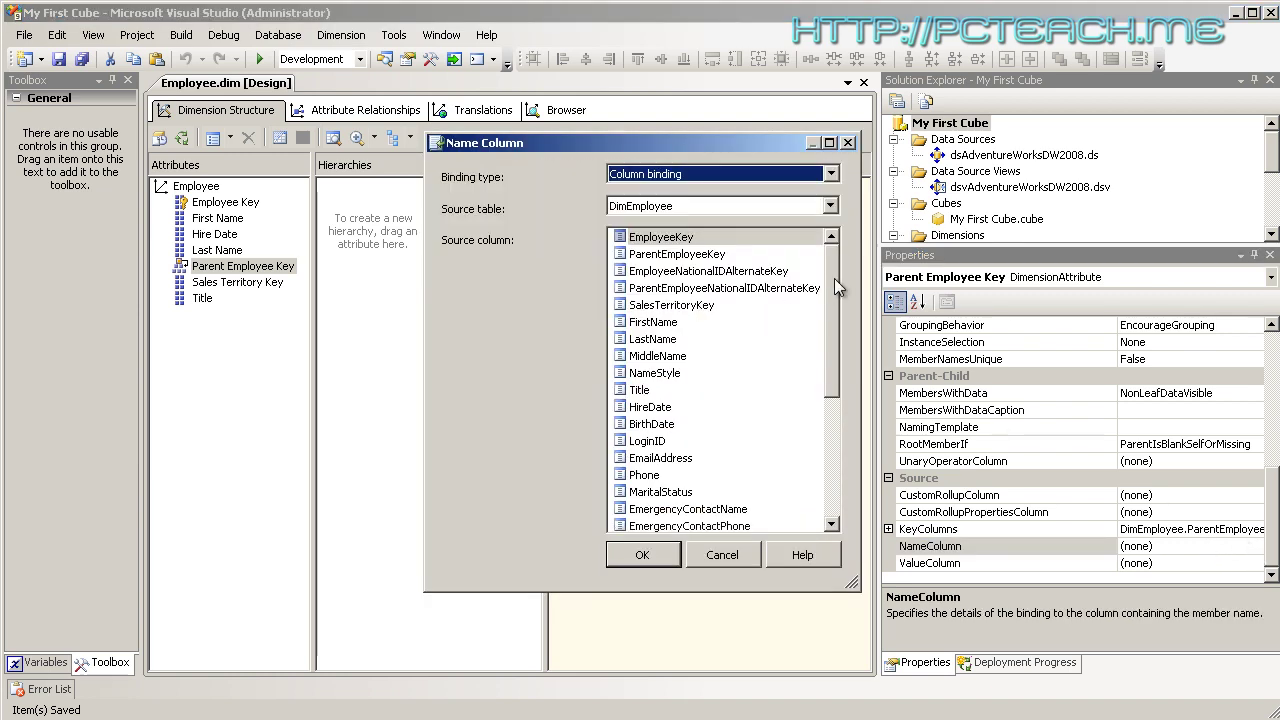
{"action": "left_click_drag", "start_coordinate": [835, 281], "coordinate": [847, 258]}
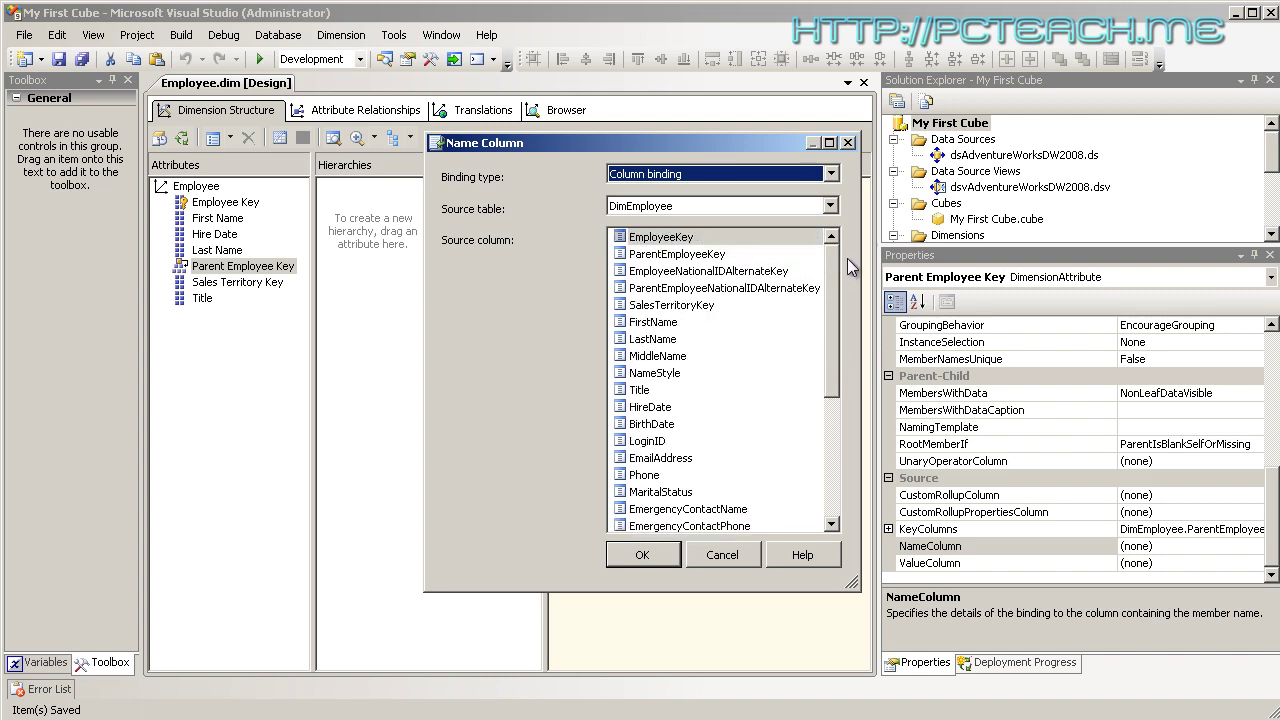
{"action": "left_click", "coordinate": [722, 556]}
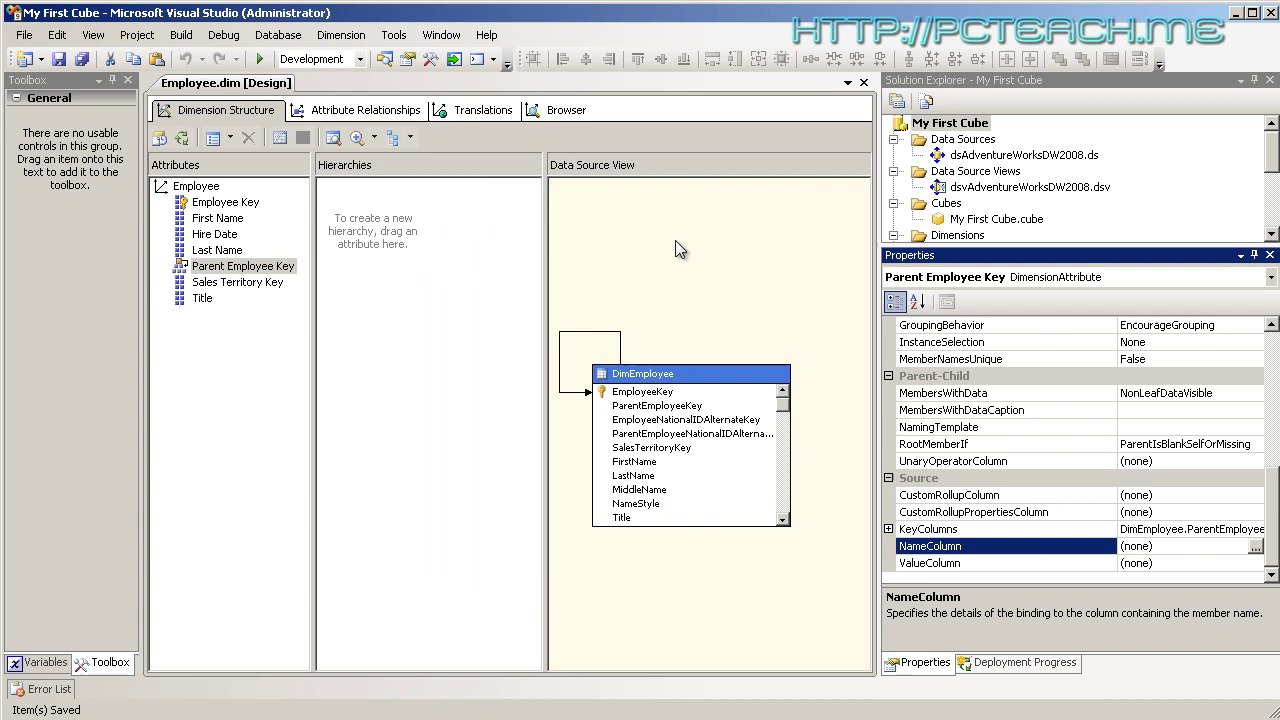
In the dsvAdventureWorksDW2008 data source view, bring up the DimEmployee table's context menu
{"action": "double_click", "coordinate": [997, 188]}
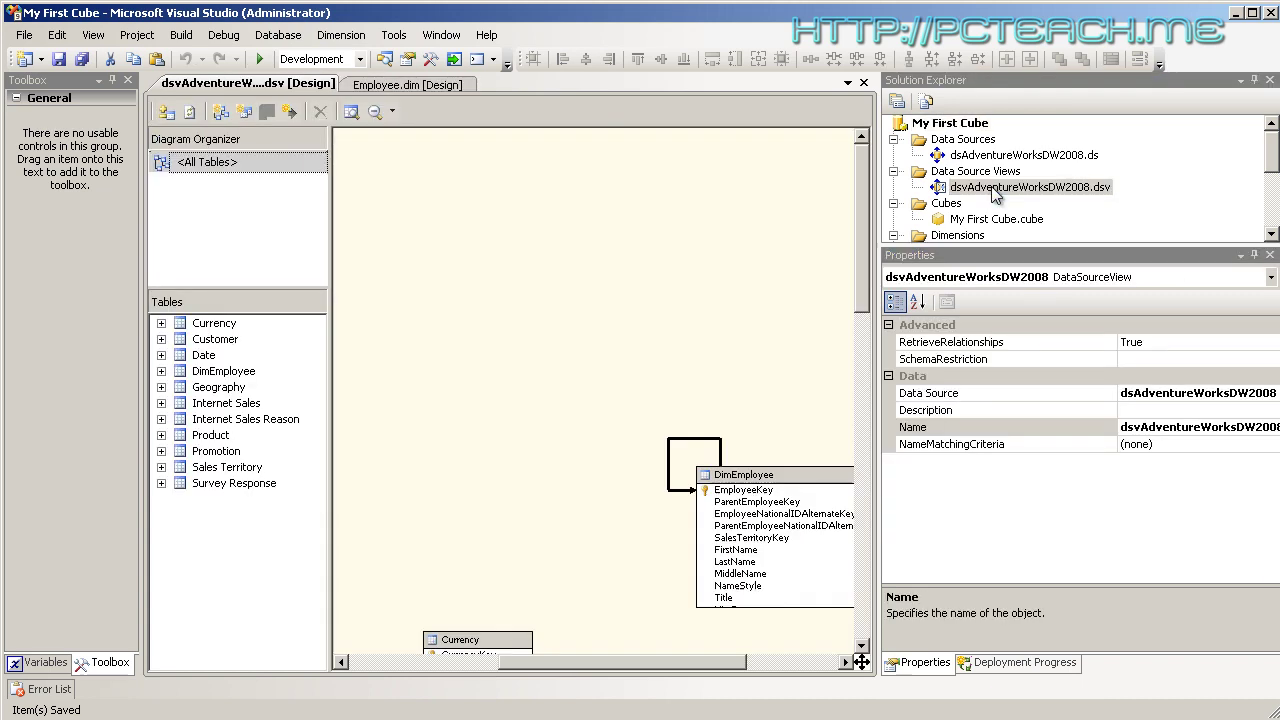
{"action": "left_click_drag", "start_coordinate": [590, 666], "coordinate": [667, 666]}
{"action": "left_click", "coordinate": [640, 513]}
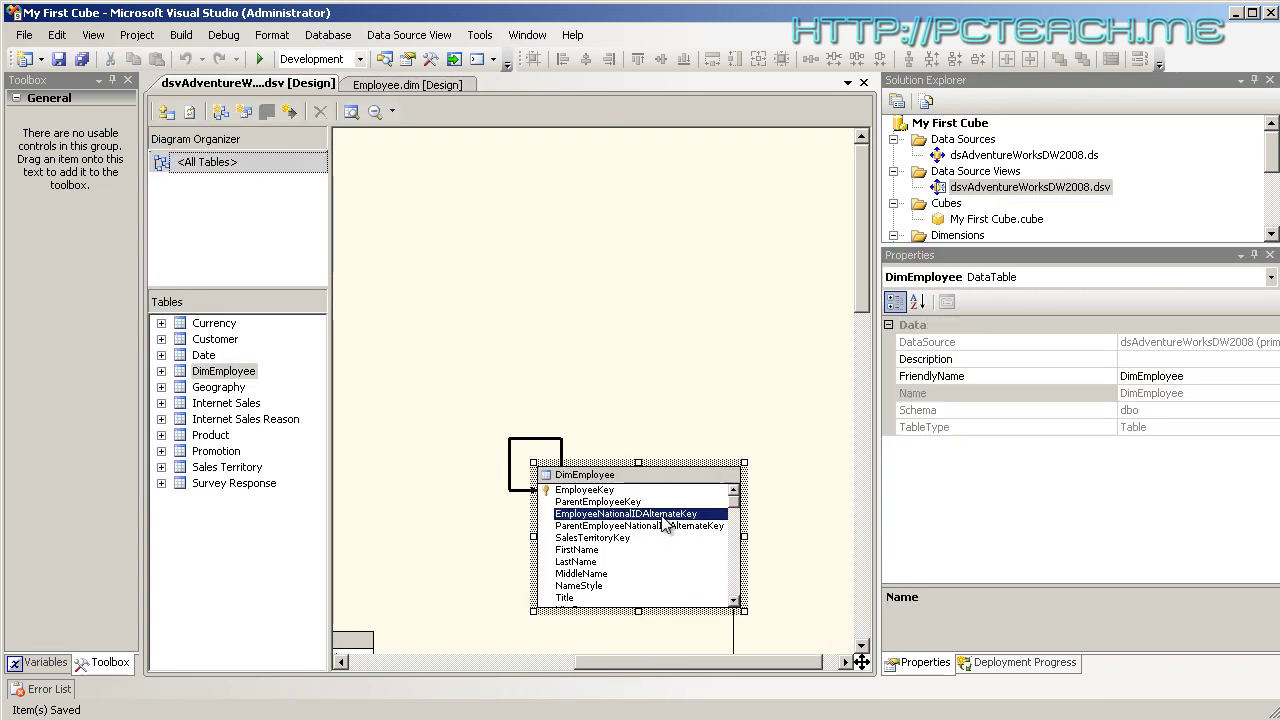
{"action": "right_click", "coordinate": [655, 515]}
{"action": "right_click", "coordinate": [651, 476]}
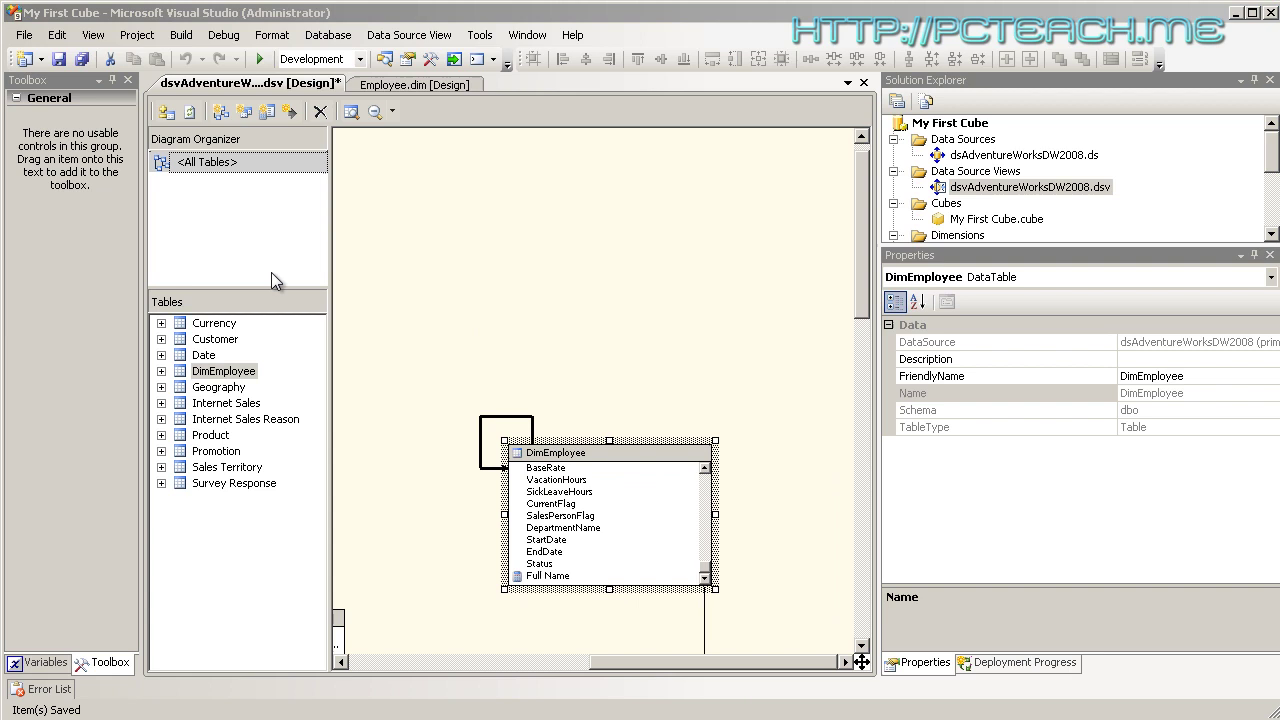
Save the data source view and add Full Name as an Employee dimension attribute
{"action": "left_click", "coordinate": [58, 60]}
{"action": "left_click", "coordinate": [414, 84]}
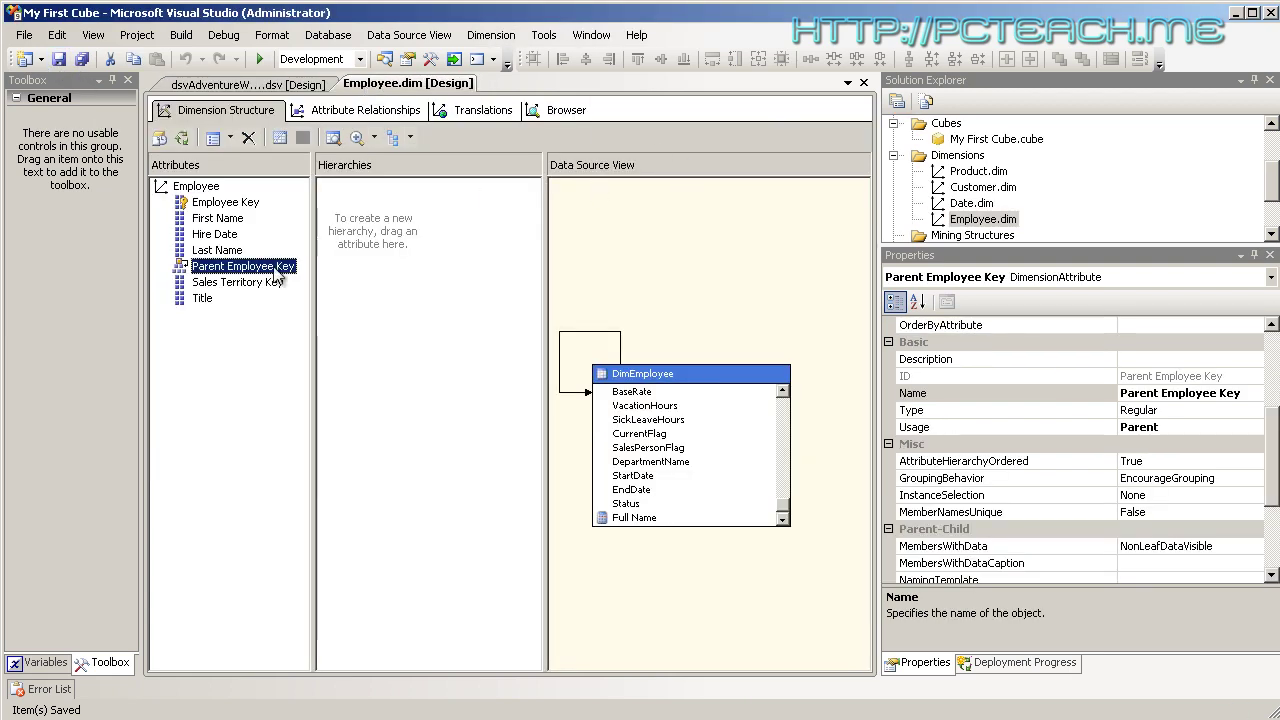
{"action": "left_click_drag", "start_coordinate": [785, 508], "coordinate": [790, 548]}
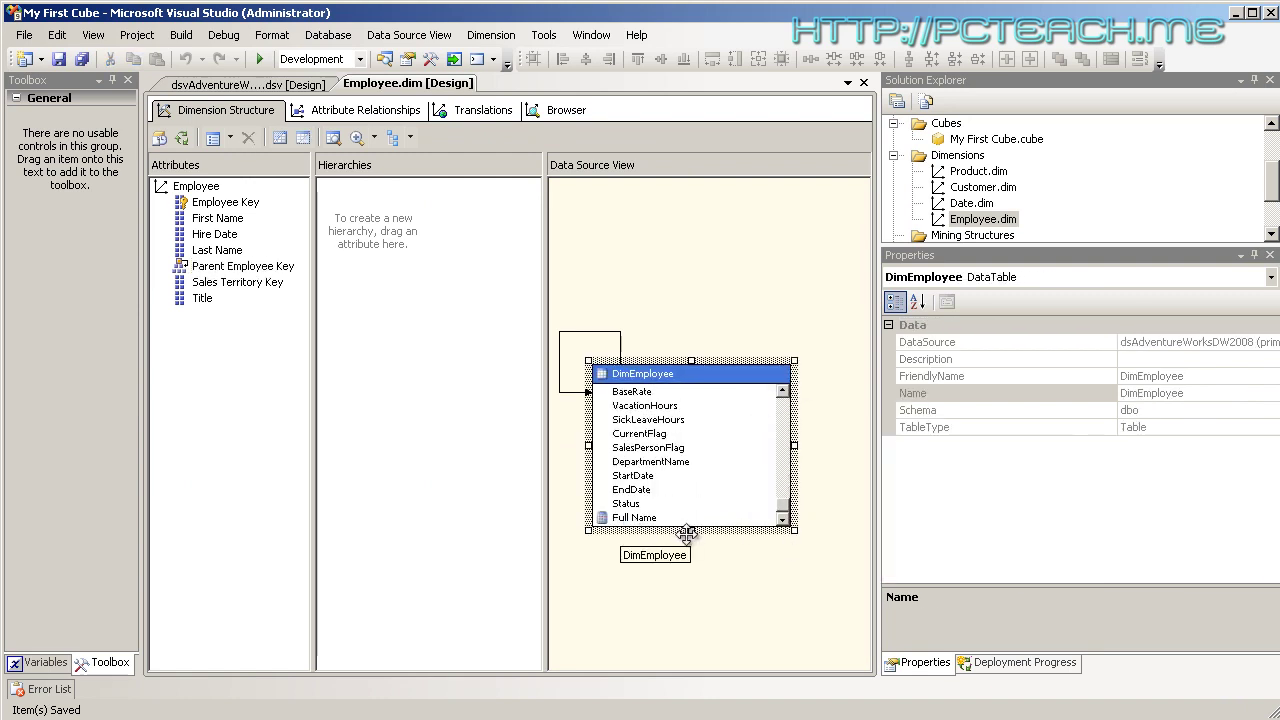
{"action": "left_click_drag", "start_coordinate": [691, 530], "coordinate": [691, 600]}
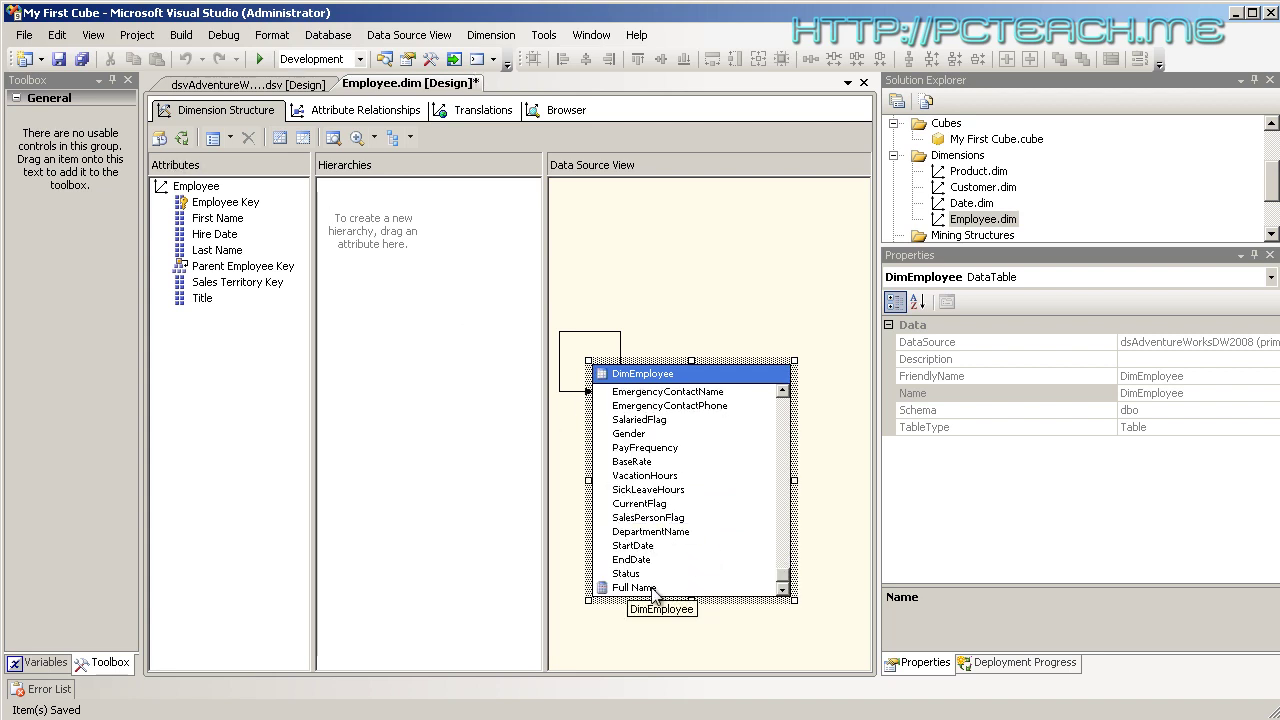
{"action": "left_click_drag", "start_coordinate": [641, 589], "coordinate": [200, 352]}
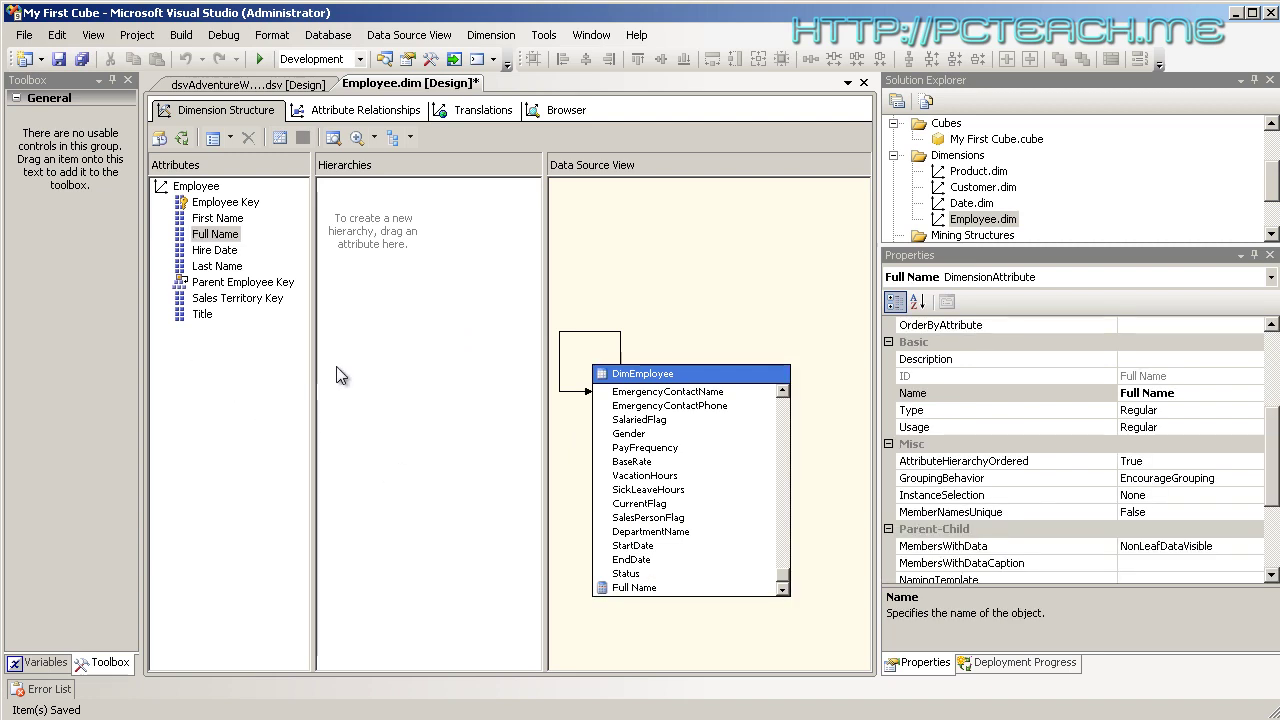
Bind Parent Employee Key's NameColumn to DimEmployee.Full Name, save, and start processing
{"action": "left_click", "coordinate": [238, 282]}
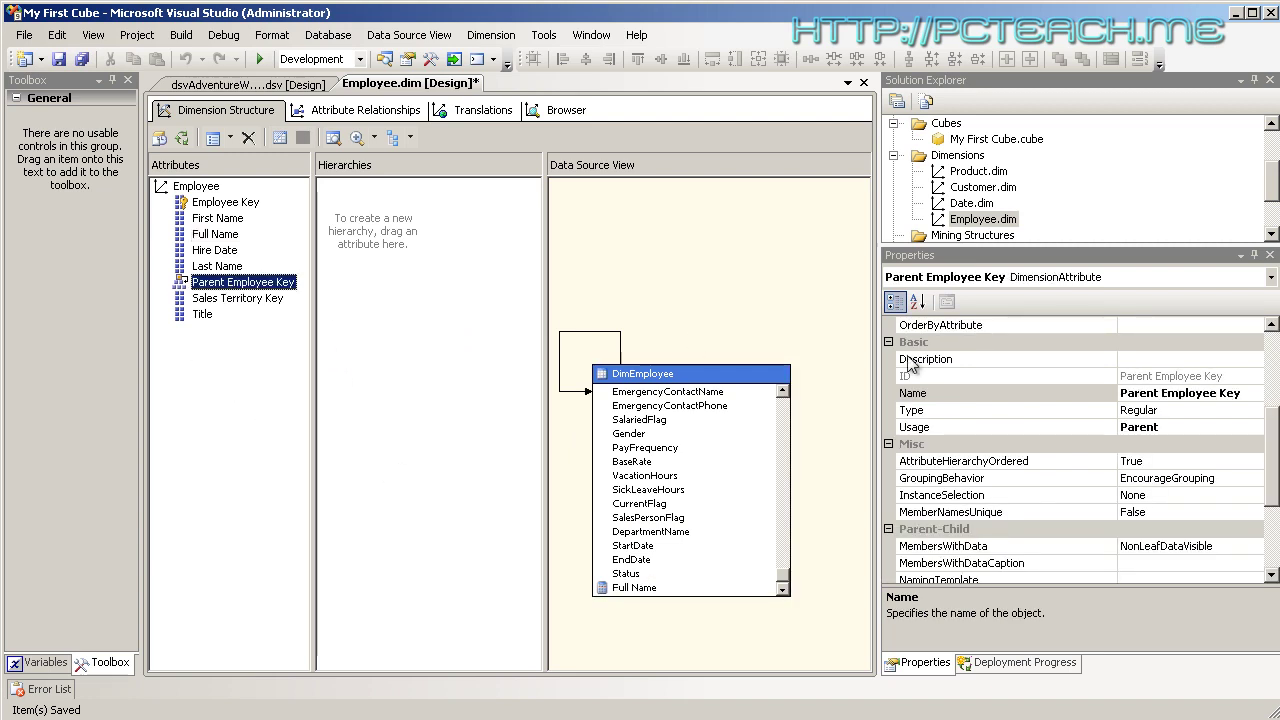
{"action": "scroll", "coordinate": [1257, 422], "scroll_direction": "down", "scroll_amount": 3}
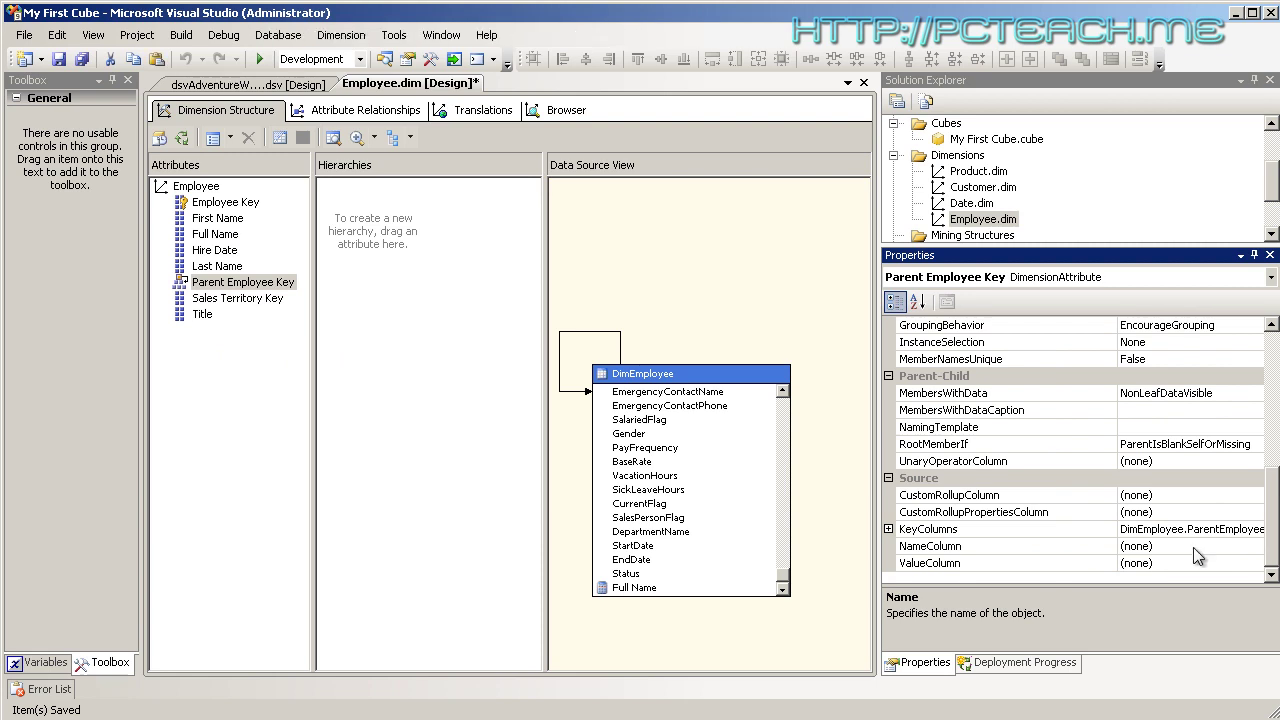
{"action": "left_click", "coordinate": [1243, 546]}
{"action": "left_click", "coordinate": [1255, 546]}
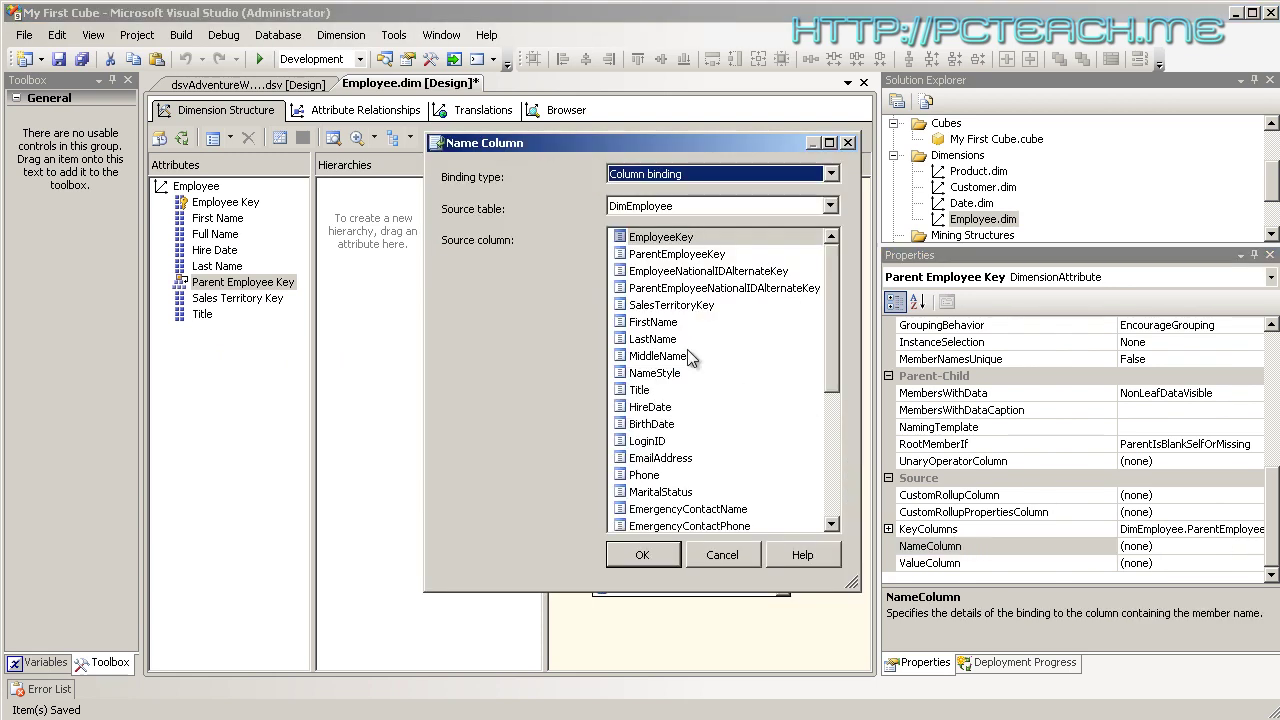
{"action": "left_click_drag", "start_coordinate": [834, 316], "coordinate": [834, 454]}
{"action": "left_click", "coordinate": [676, 512]}
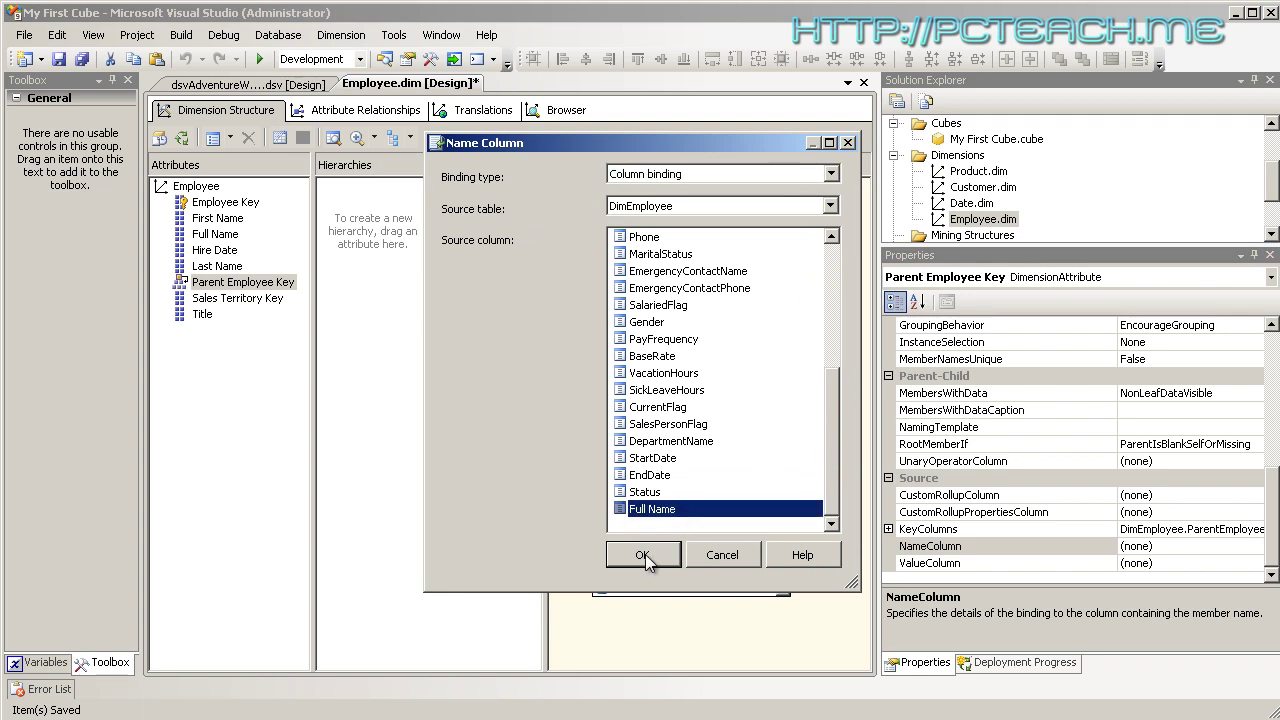
{"action": "left_click", "coordinate": [645, 554]}
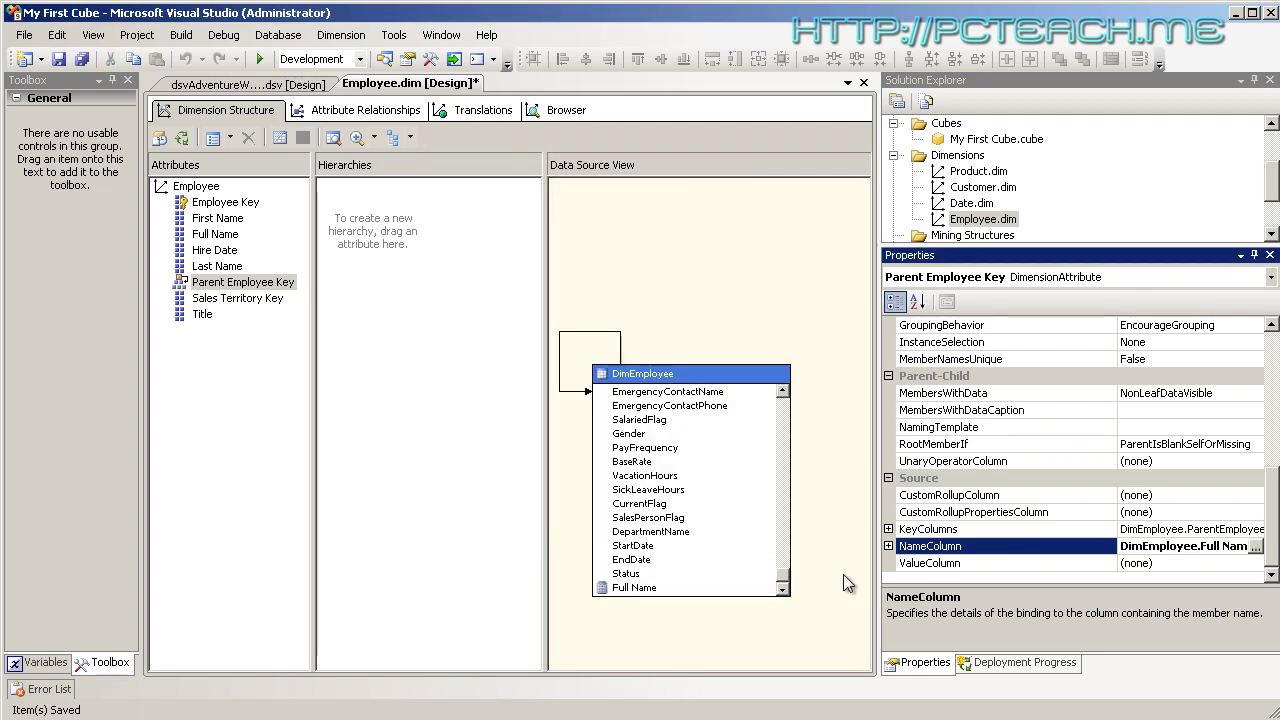
{"action": "left_click", "coordinate": [59, 59]}
{"action": "left_click", "coordinate": [168, 135]}
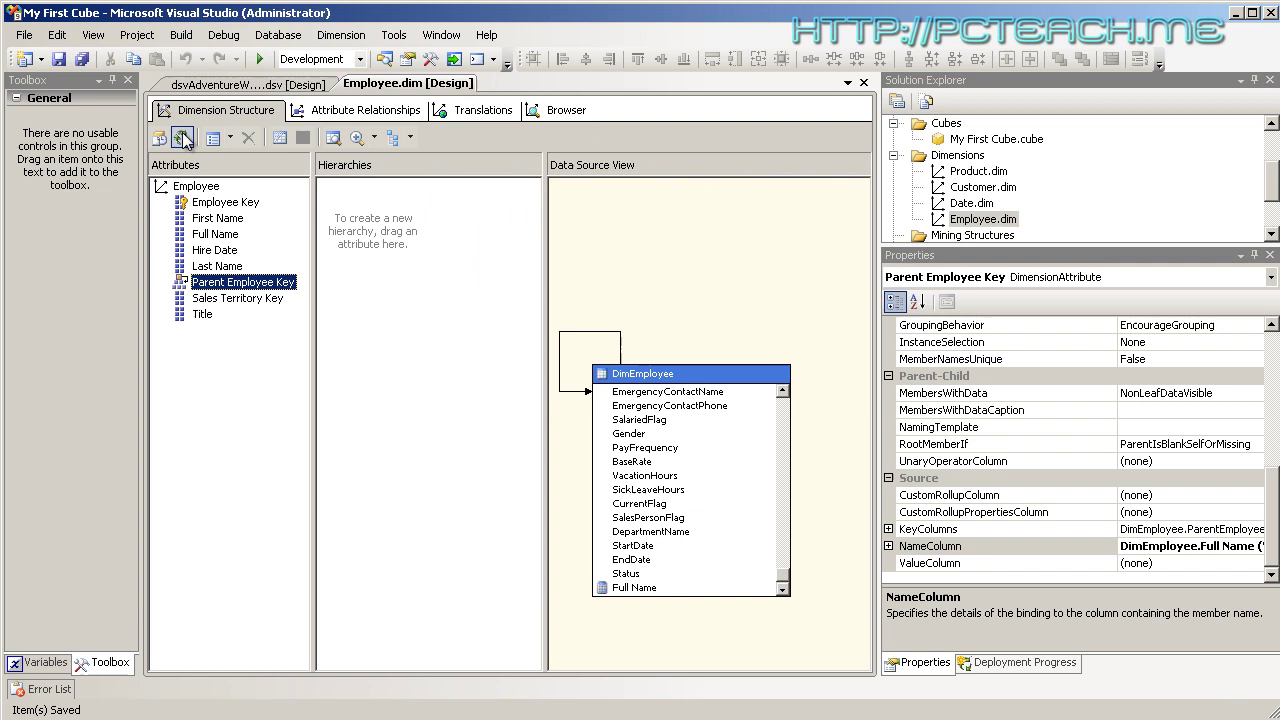
Deploy and fully process the Employee dimension, closing the progress windows
{"action": "left_click", "coordinate": [756, 394]}
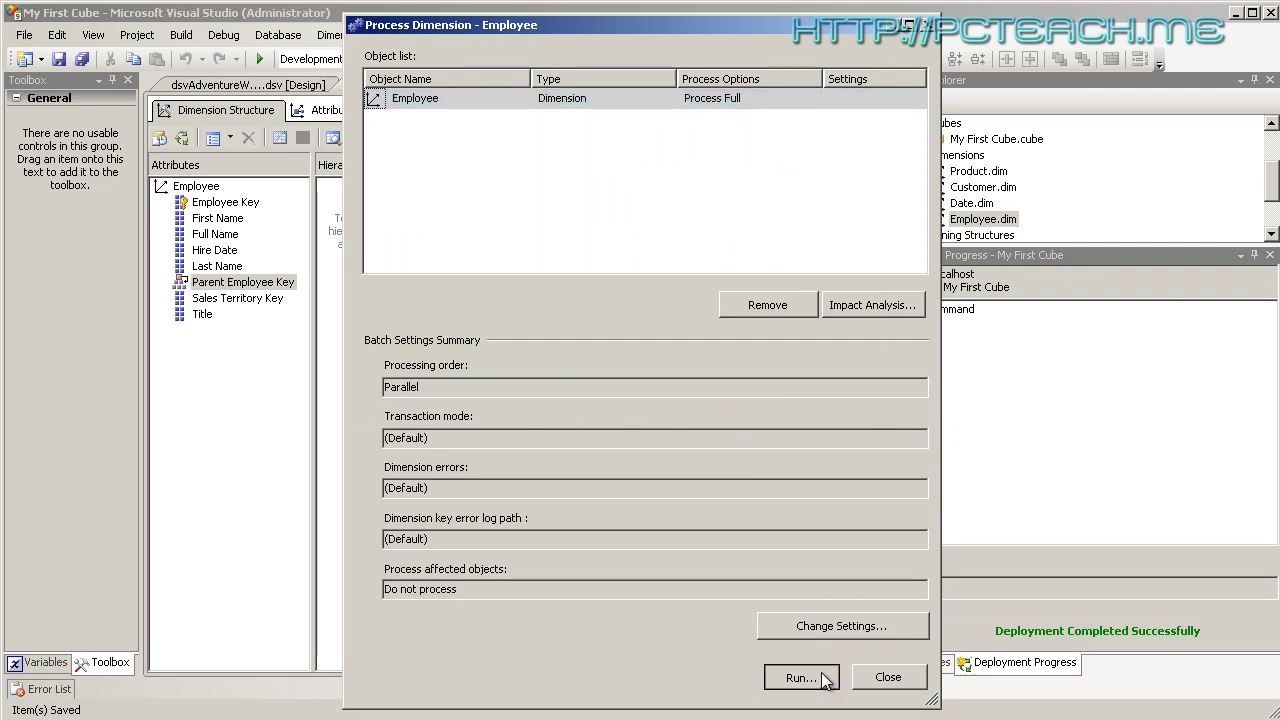
{"action": "left_click", "coordinate": [822, 678]}
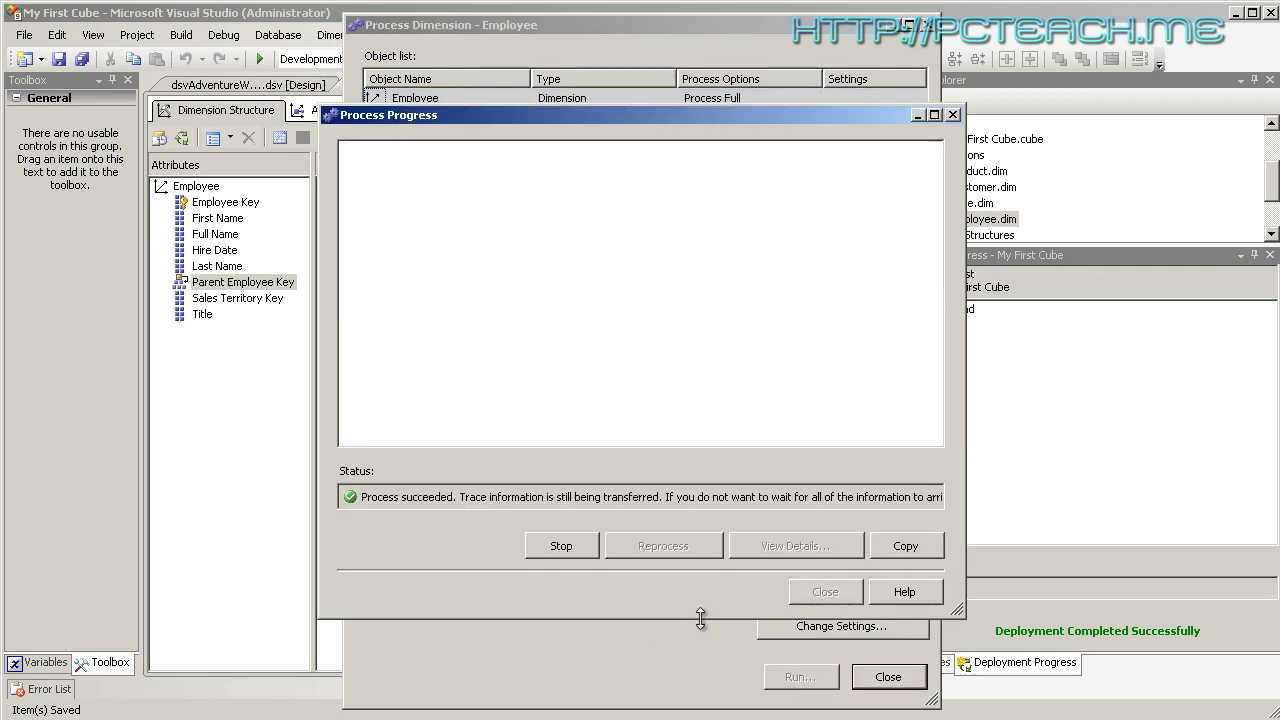
{"action": "left_click", "coordinate": [825, 591]}
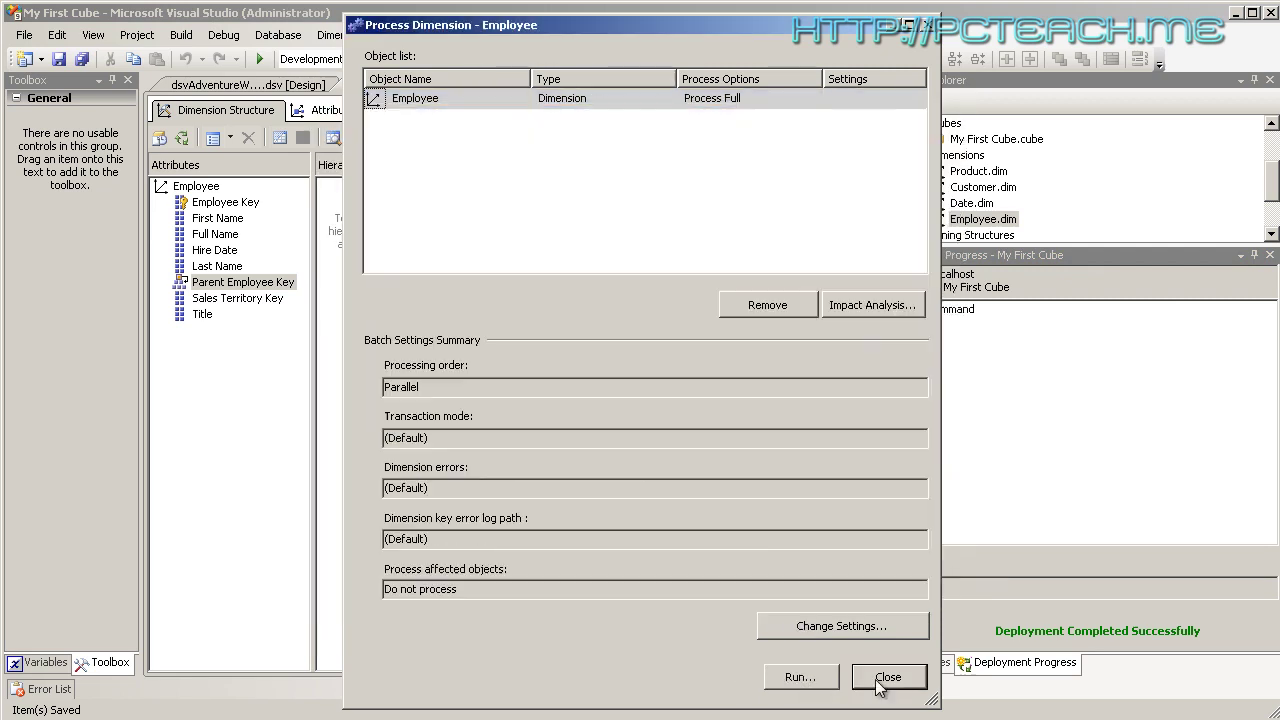
{"action": "left_click", "coordinate": [890, 678]}
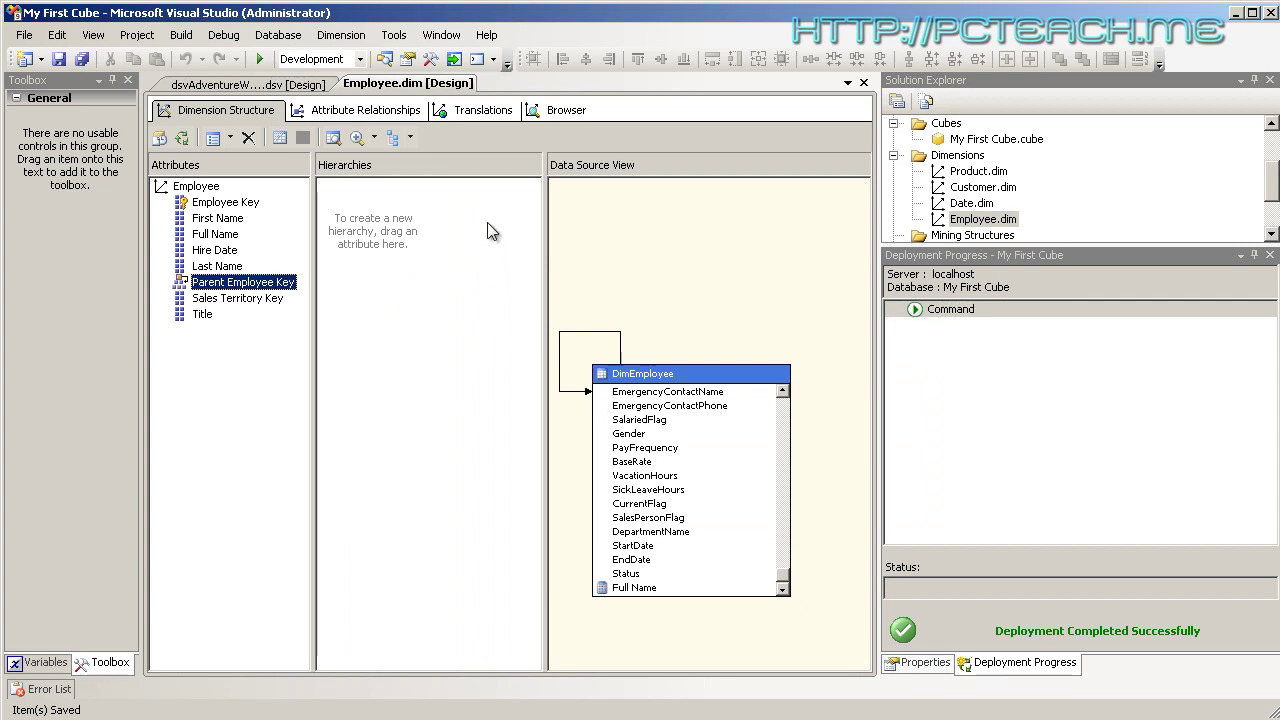
Browse the Parent Employee Key hierarchy, expanding All, 112 and 7 to inspect members
{"action": "left_click", "coordinate": [557, 114]}
{"action": "left_click", "coordinate": [662, 645]}
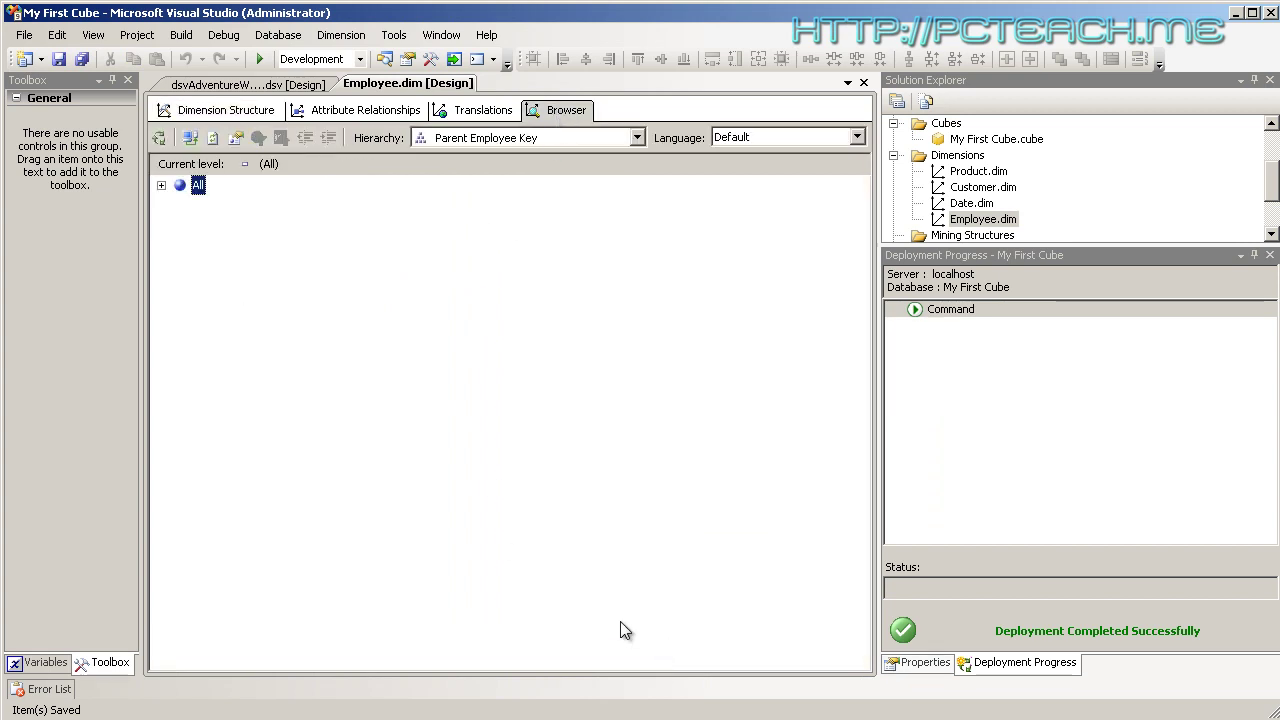
{"action": "left_click", "coordinate": [161, 185]}
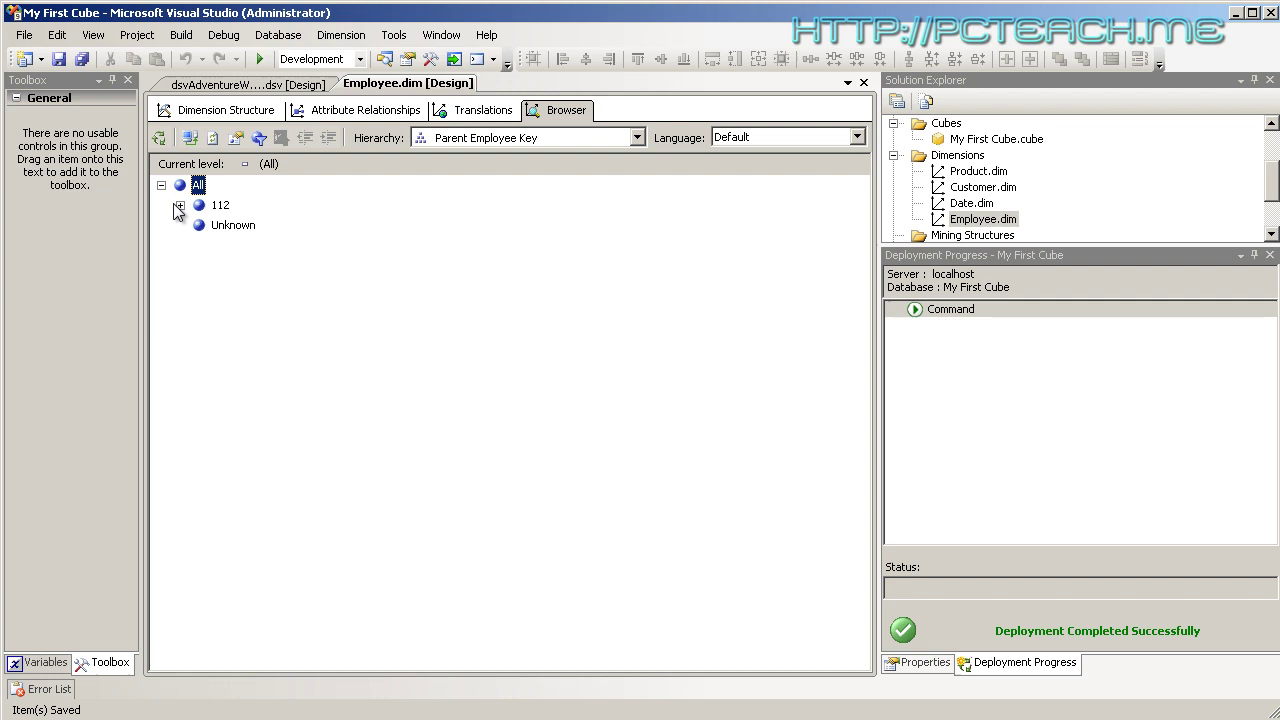
{"action": "left_click", "coordinate": [180, 205]}
{"action": "left_click", "coordinate": [199, 225]}
{"action": "left_click", "coordinate": [240, 247]}
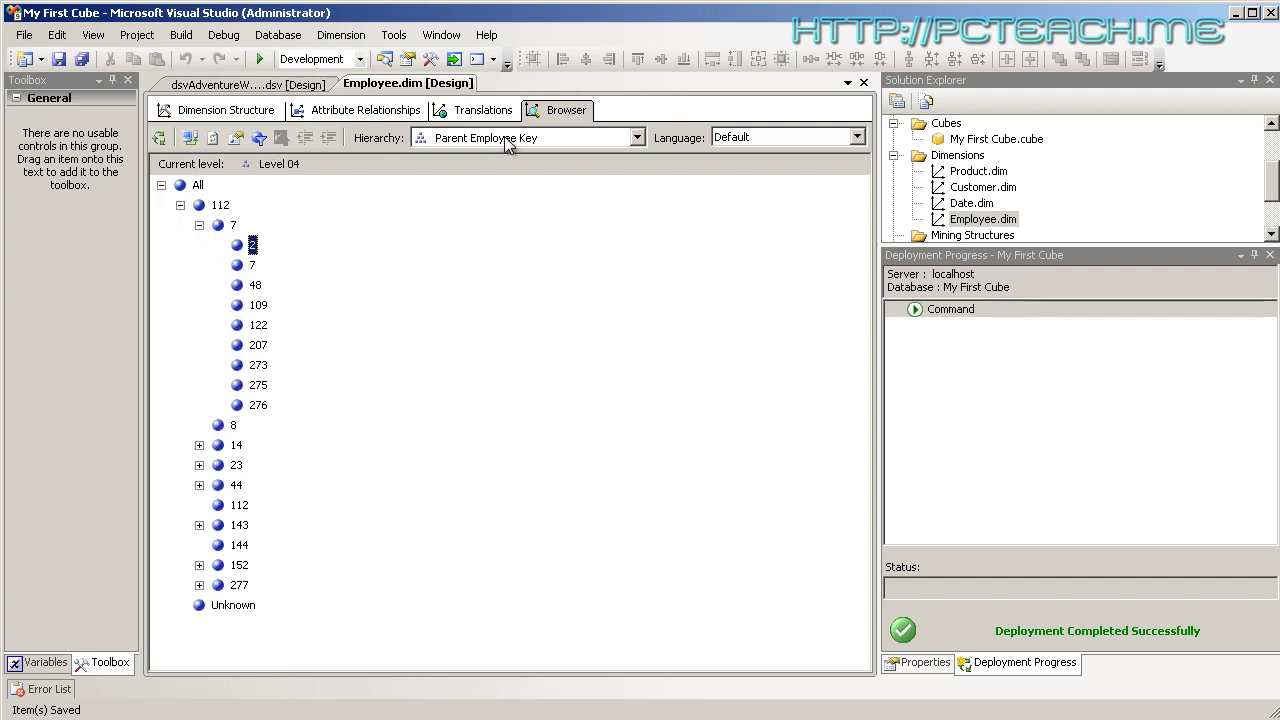
{"action": "left_click", "coordinate": [510, 140]}
{"action": "left_click", "coordinate": [211, 137]}
{"action": "left_click", "coordinate": [211, 137]}
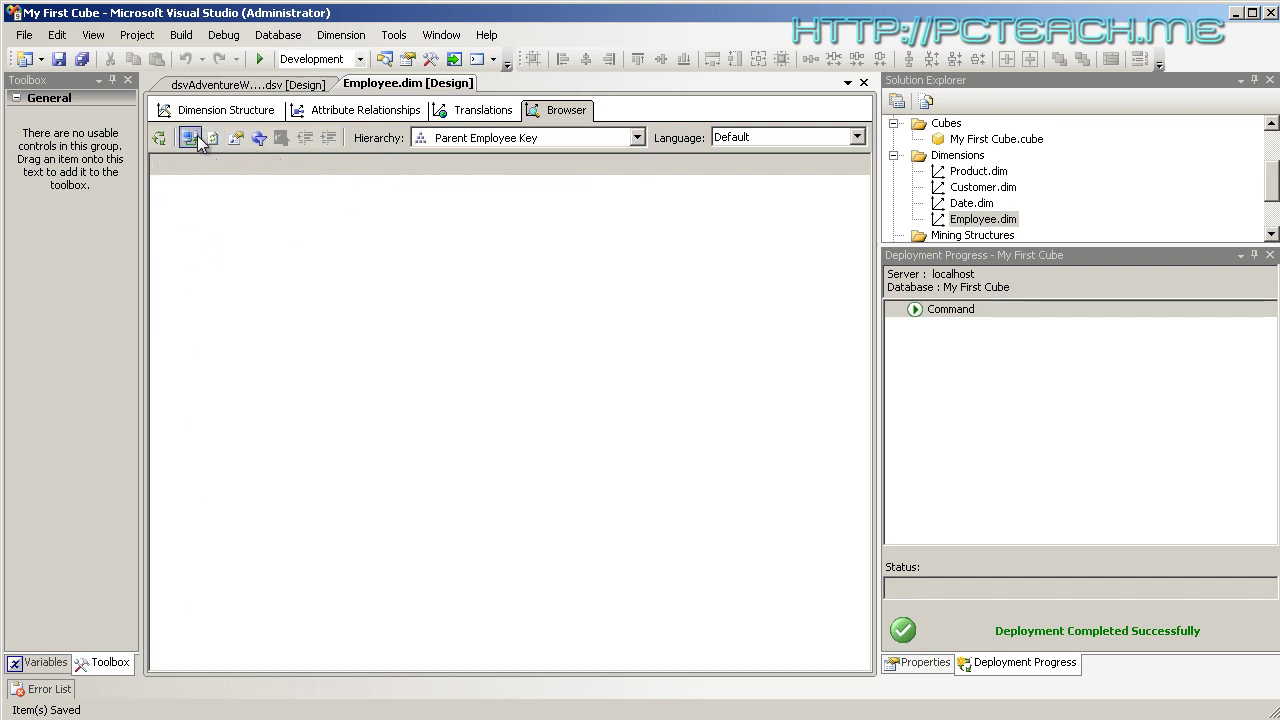
{"action": "left_click", "coordinate": [481, 141]}
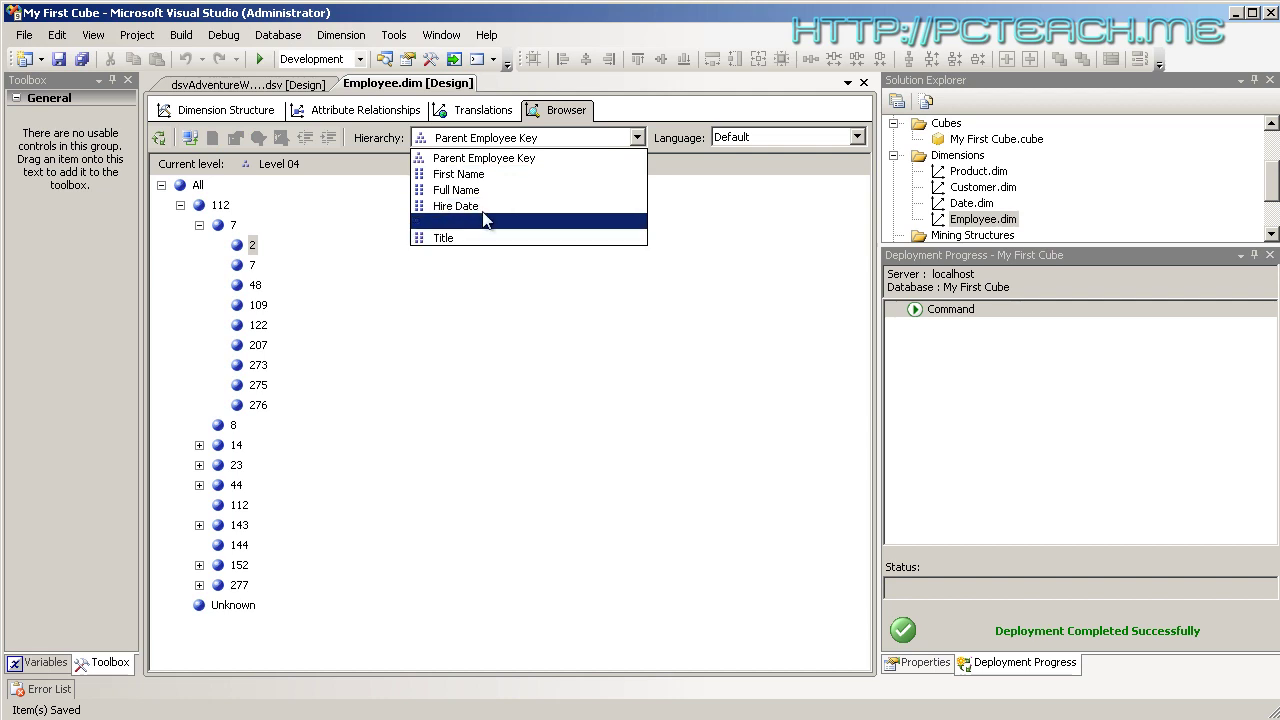
{"action": "left_click", "coordinate": [700, 264]}
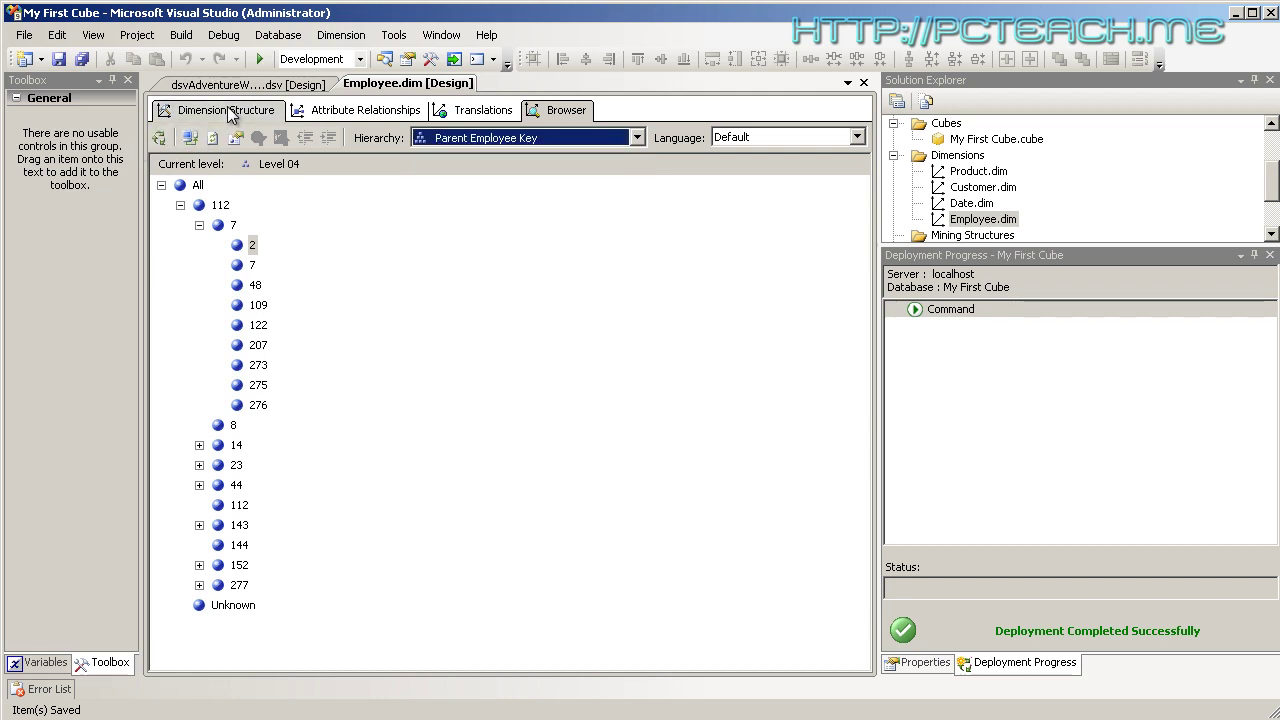
Reopen the Employee dimension and browse the Full Name hierarchy with All expanded
{"action": "left_click", "coordinate": [232, 112]}
{"action": "left_click", "coordinate": [864, 82]}
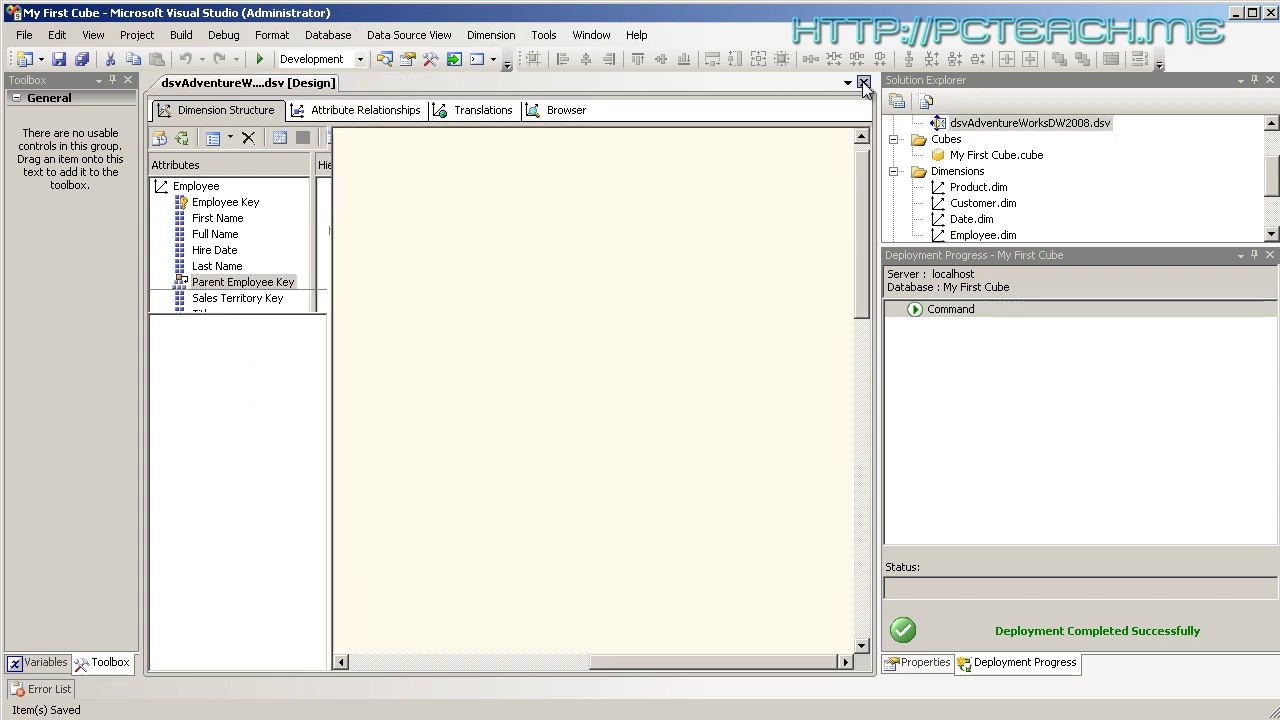
{"action": "mouse_move", "coordinate": [1274, 181]}
{"action": "left_mouse_down"}
{"action": "mouse_move", "coordinate": [1274, 192]}
{"action": "mouse_move", "coordinate": [1274, 178]}
{"action": "left_mouse_up"}
{"action": "double_click", "coordinate": [968, 219]}
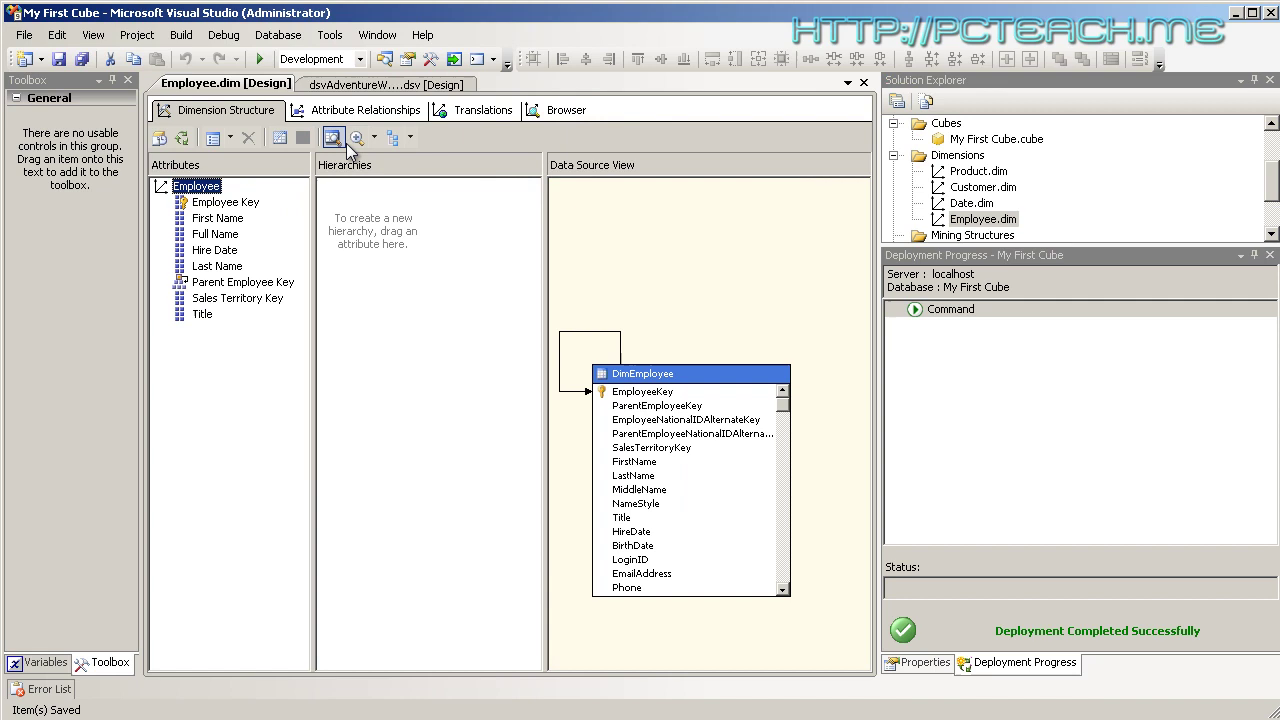
{"action": "left_click", "coordinate": [560, 110]}
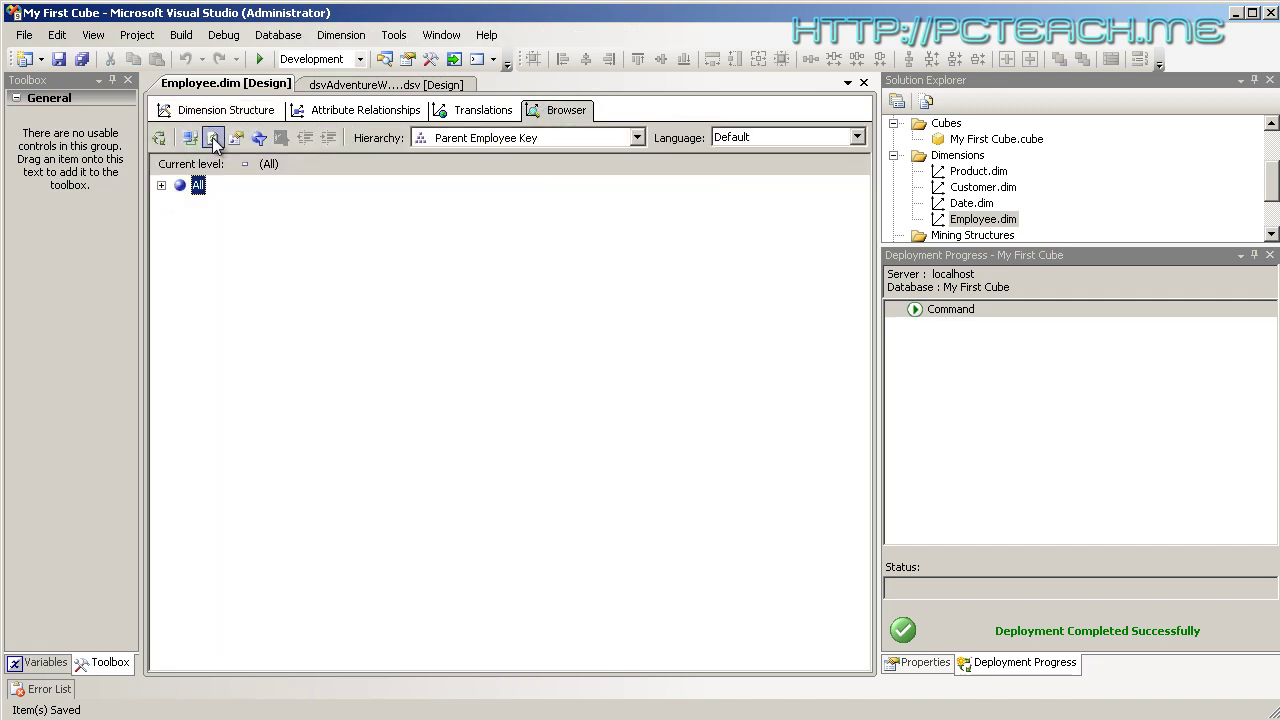
{"action": "left_click", "coordinate": [180, 205]}
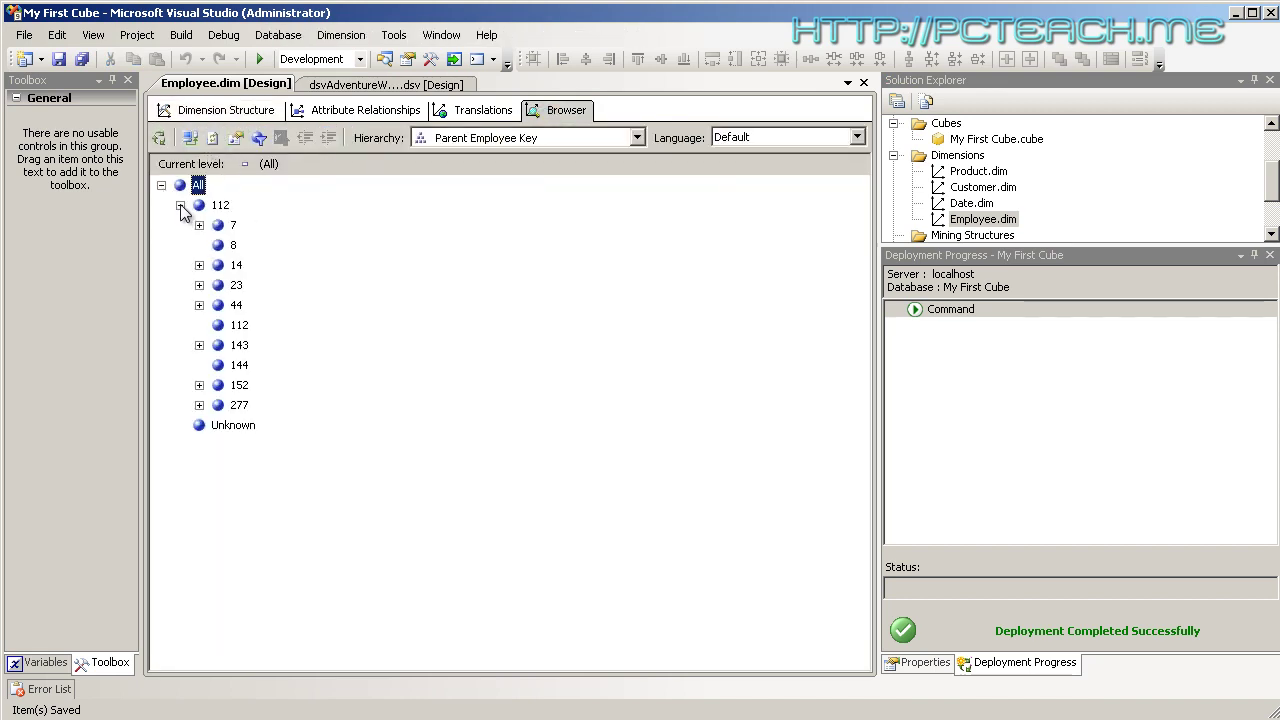
{"action": "left_click", "coordinate": [518, 140]}
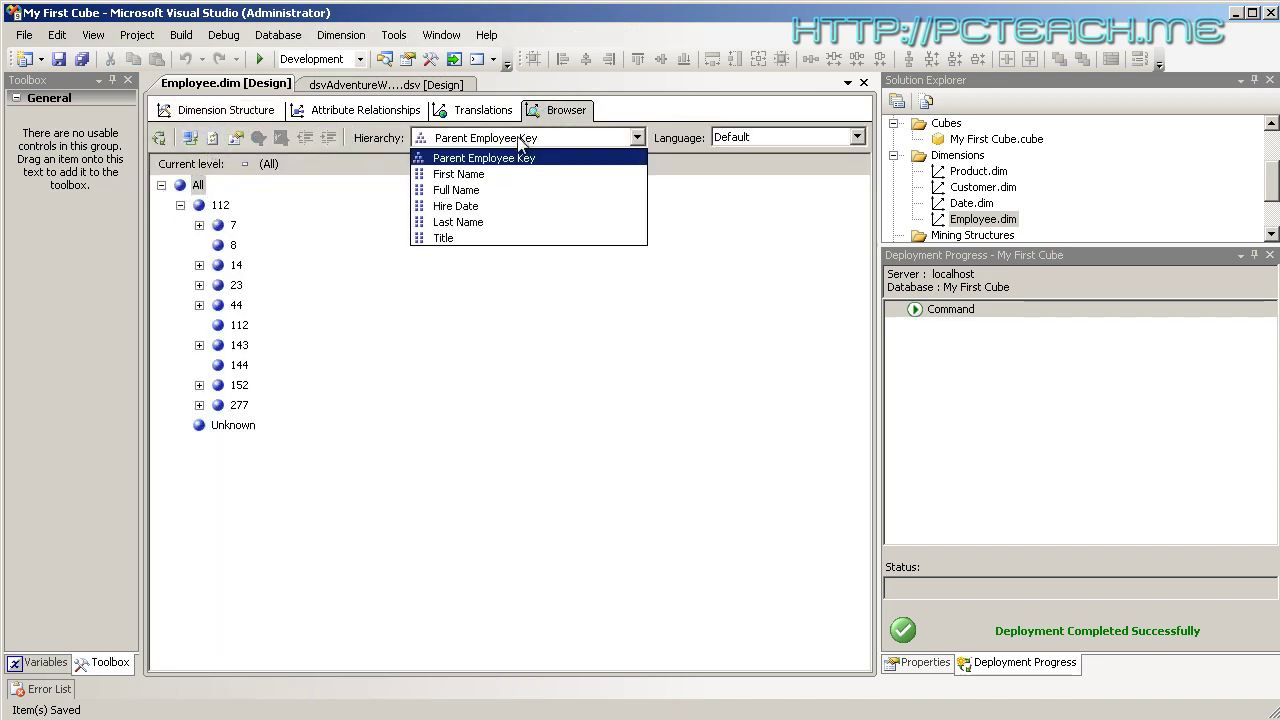
{"action": "left_click", "coordinate": [497, 190]}
{"action": "left_click", "coordinate": [161, 185]}
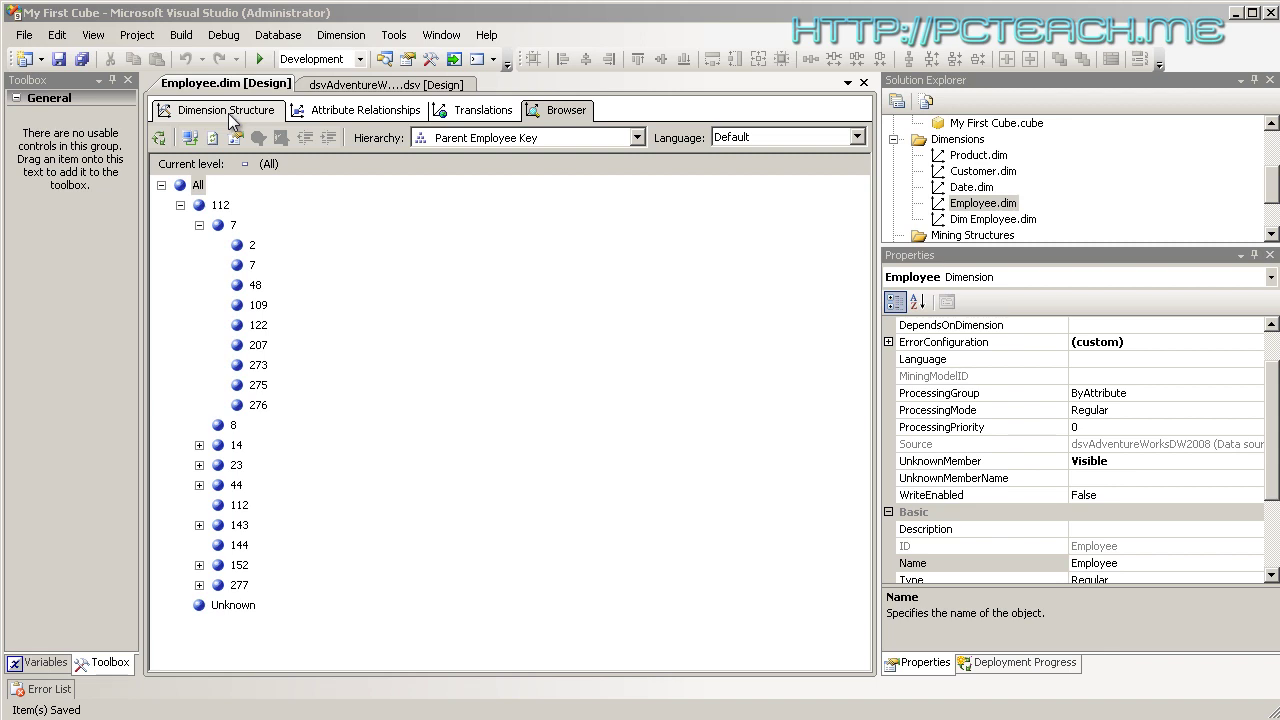
Clear Parent Employee Key's NameColumn binding so it reads (none)
{"action": "left_click", "coordinate": [231, 117]}
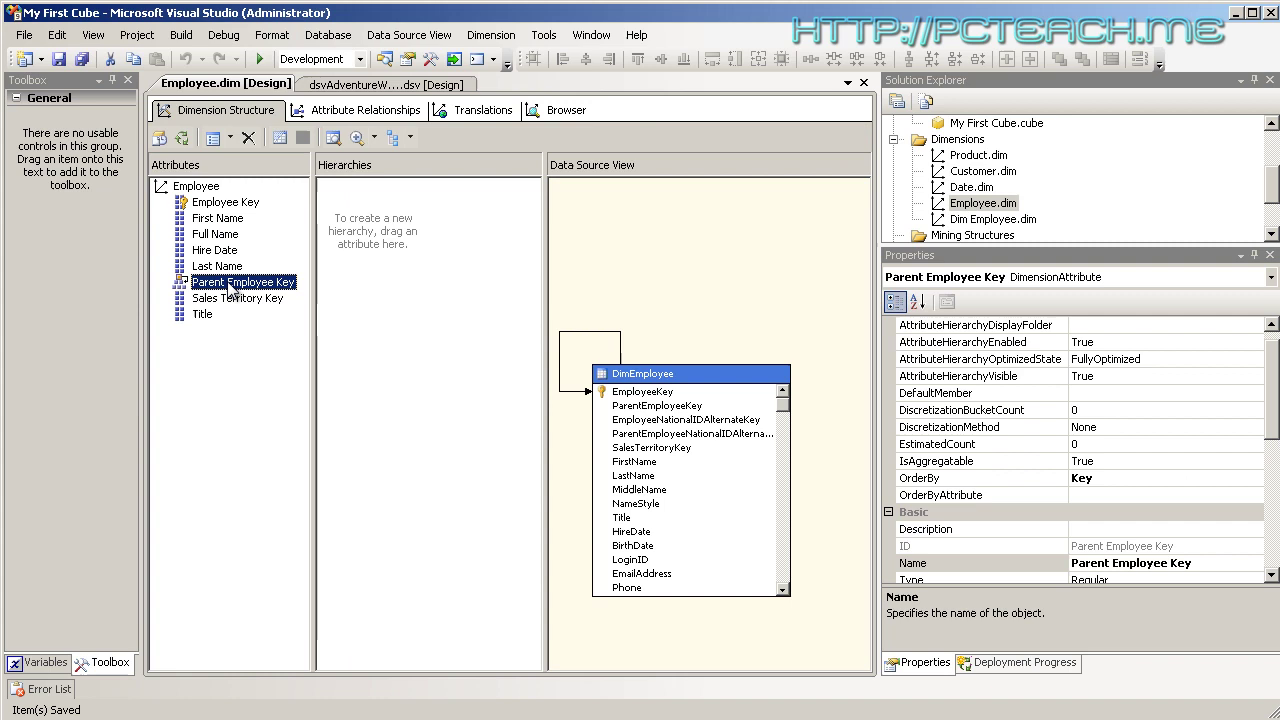
{"action": "left_click", "coordinate": [1270, 502]}
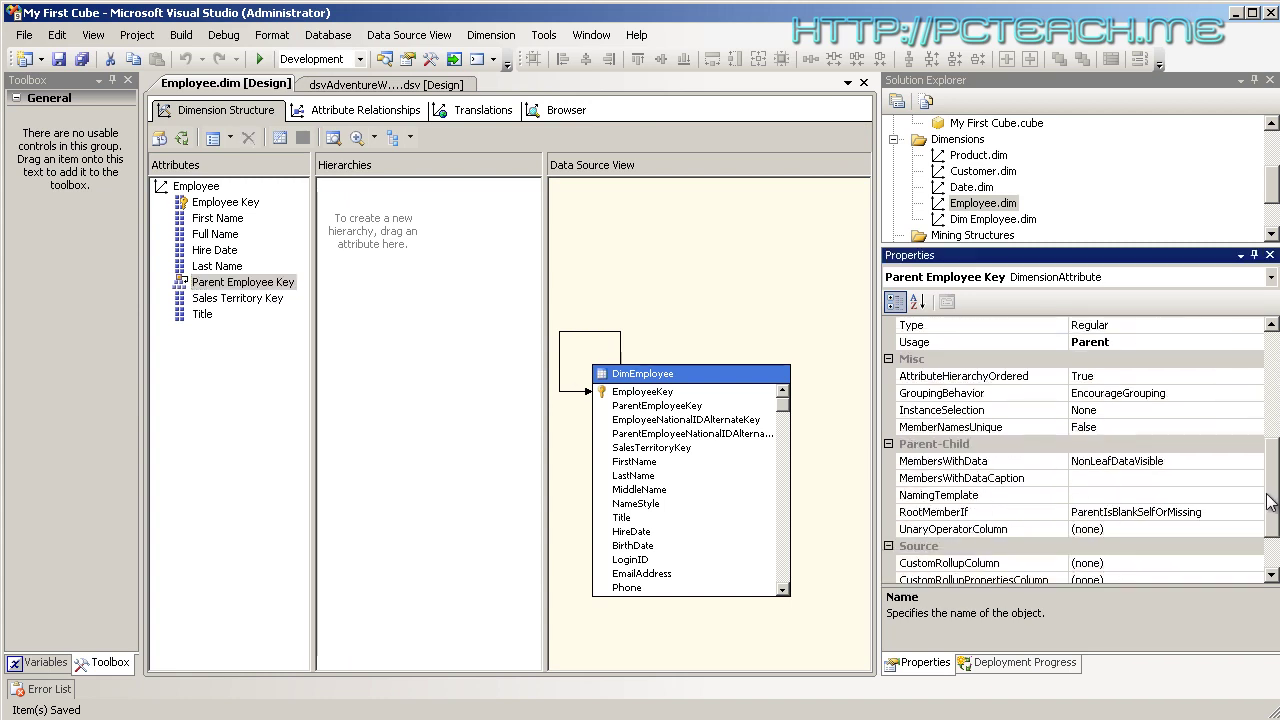
{"action": "left_click", "coordinate": [1270, 502]}
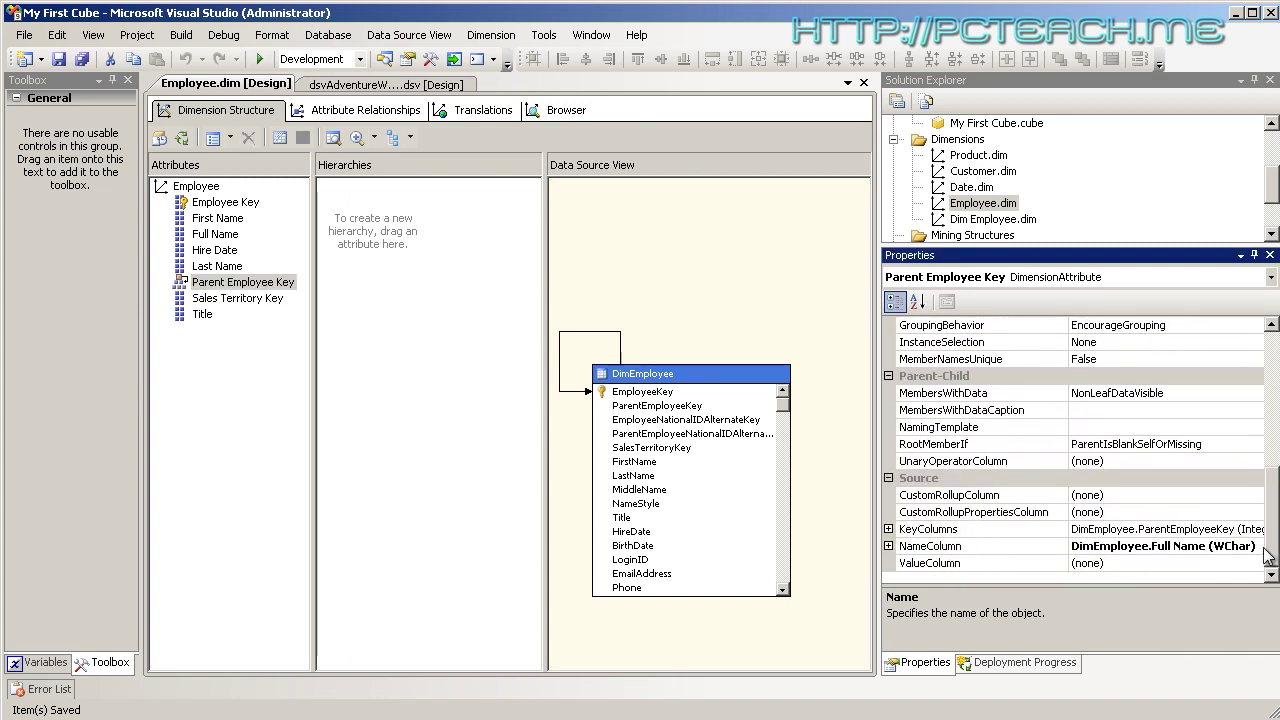
{"action": "left_click", "coordinate": [1165, 546]}
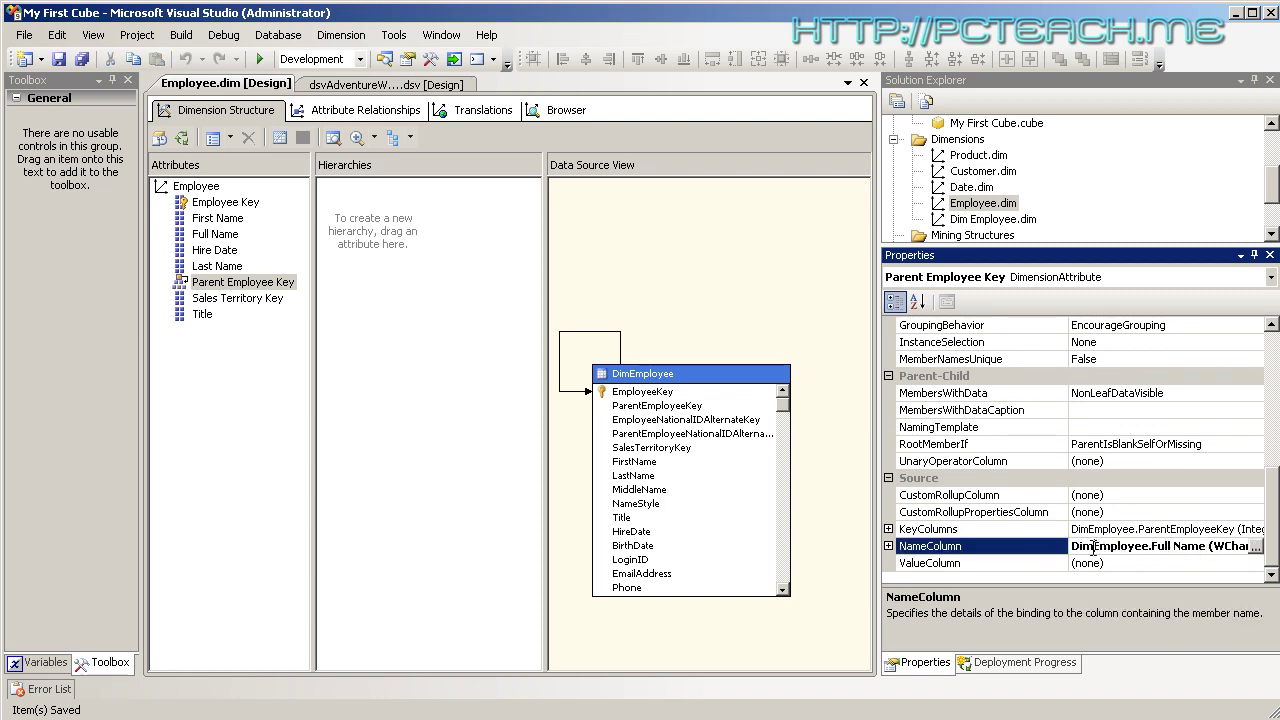
{"action": "key", "text": "ctrl+a"}
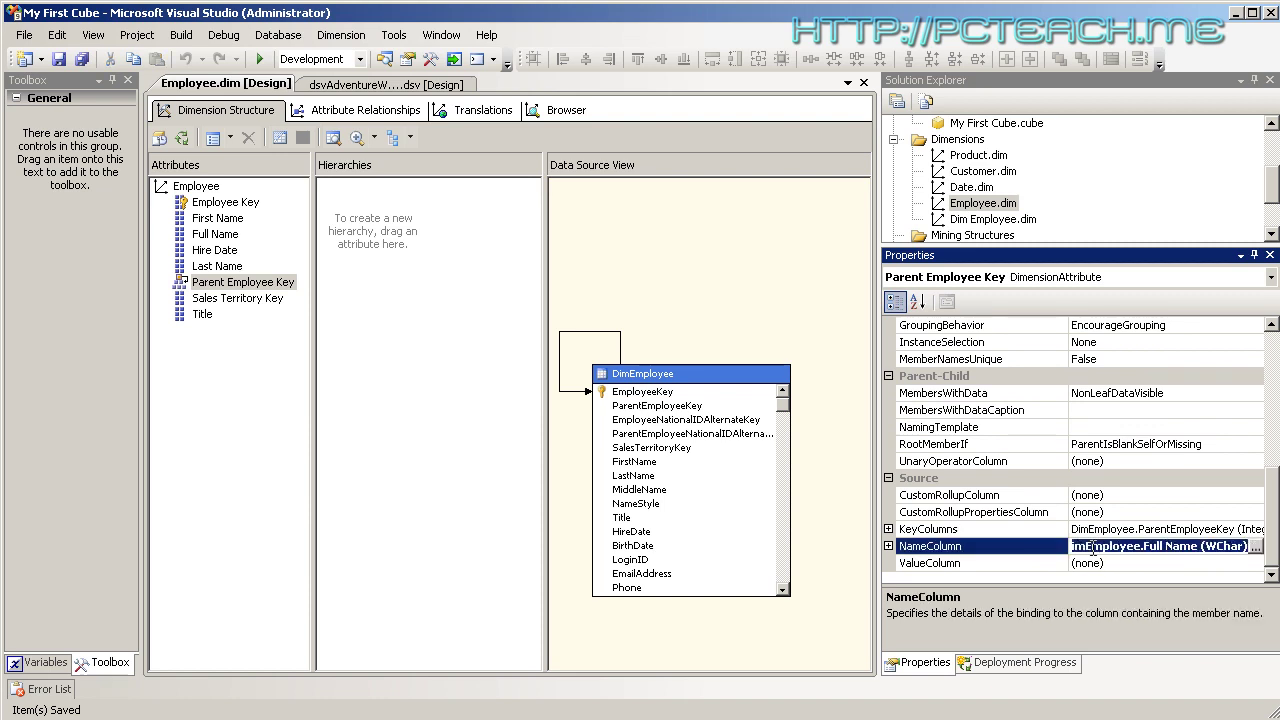
{"action": "key", "text": "Delete"}
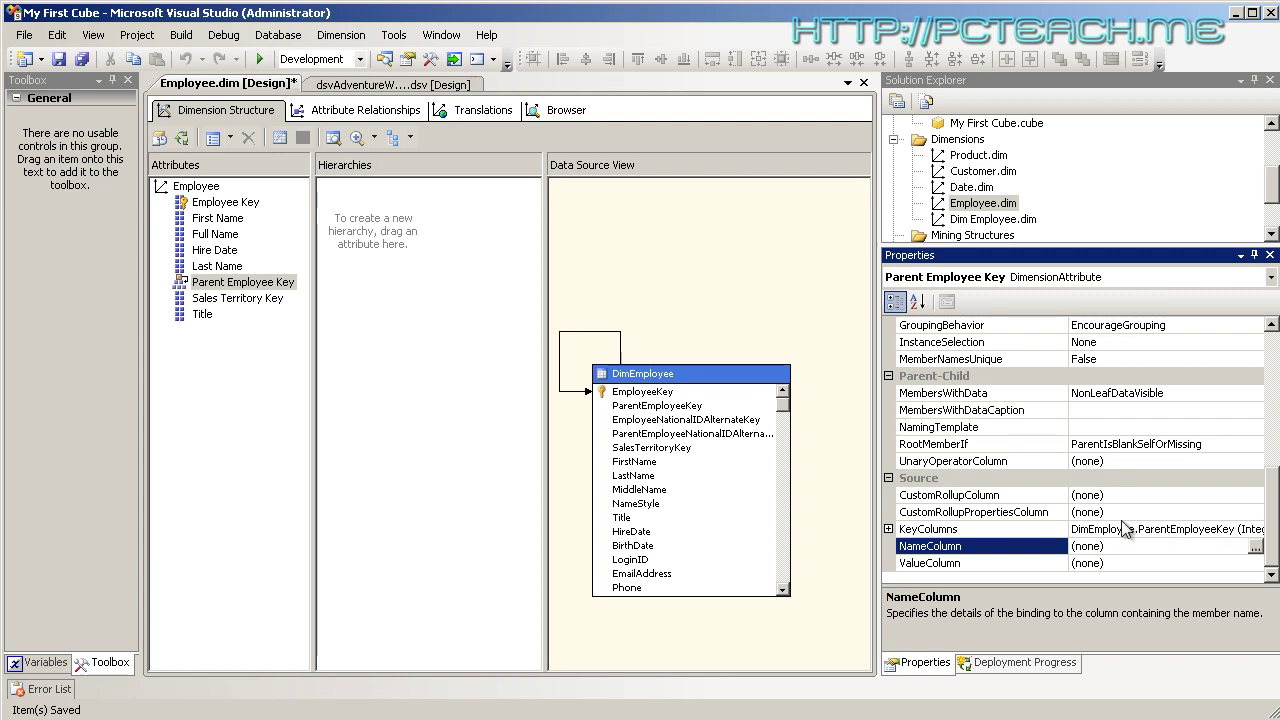
{"action": "left_click", "coordinate": [1124, 514]}
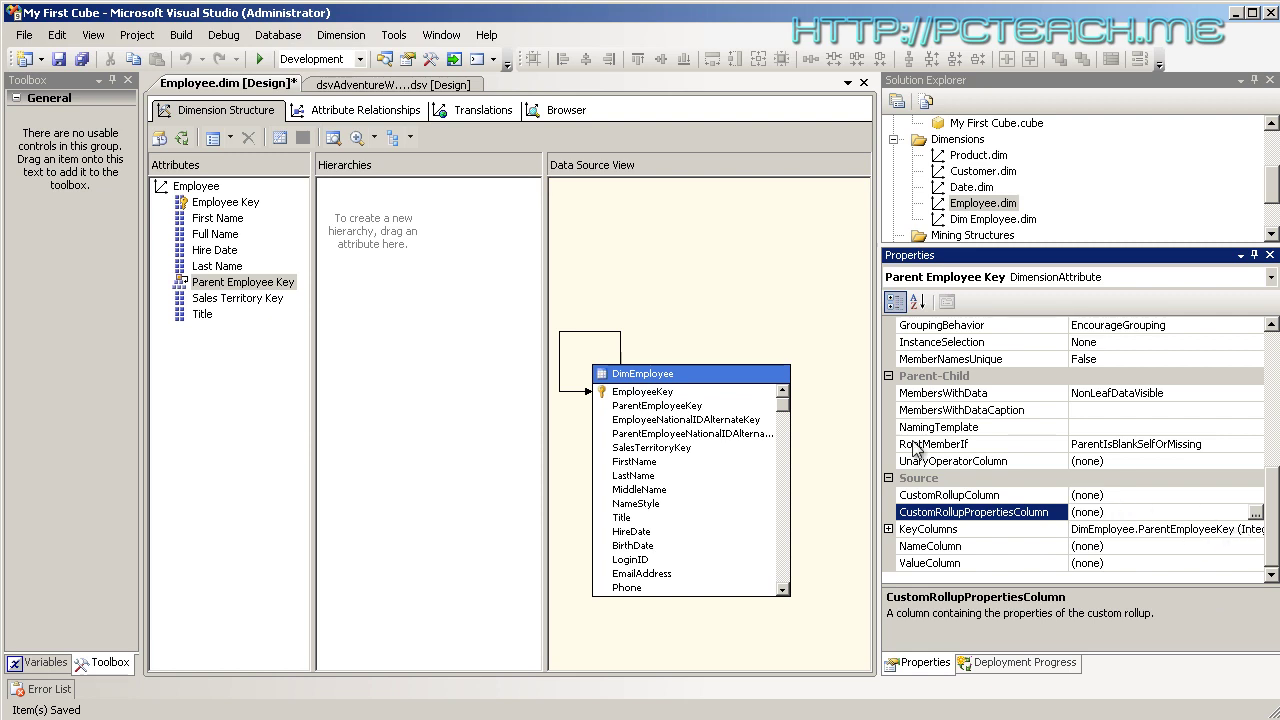
{"action": "left_click", "coordinate": [228, 206]}
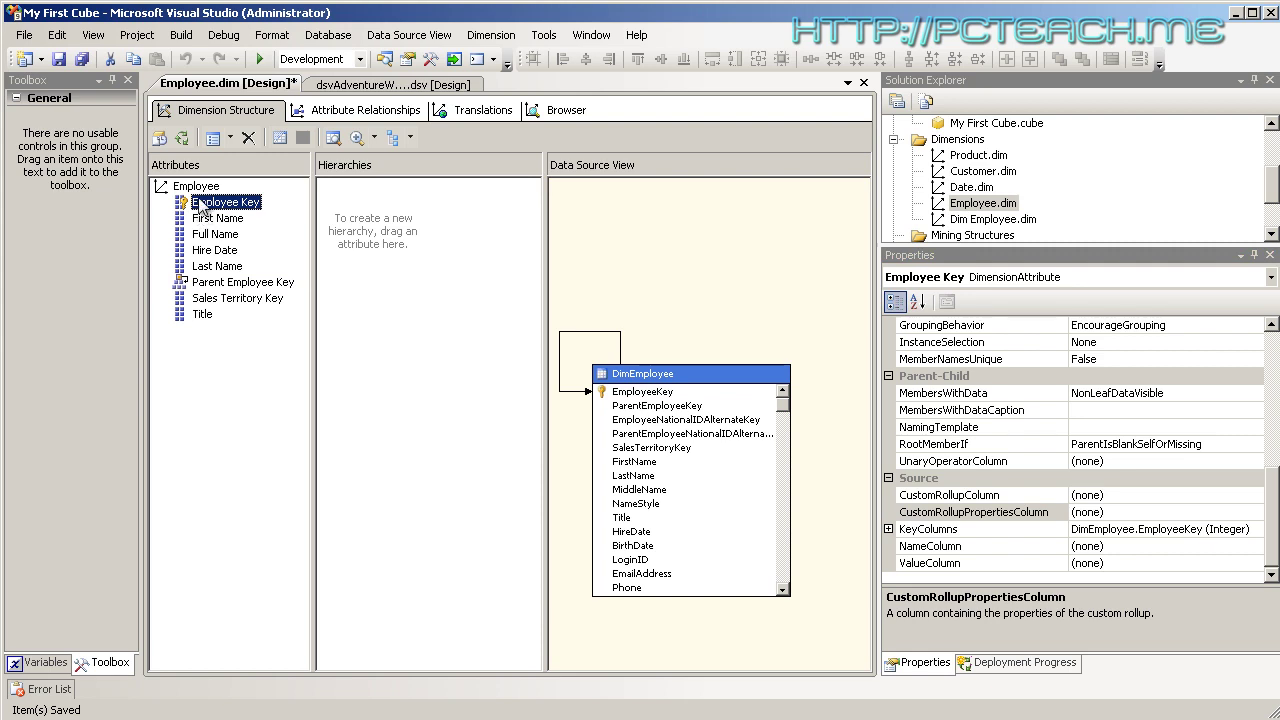
Bind Employee Key's NameColumn to the FullName column
{"action": "left_click", "coordinate": [1156, 546]}
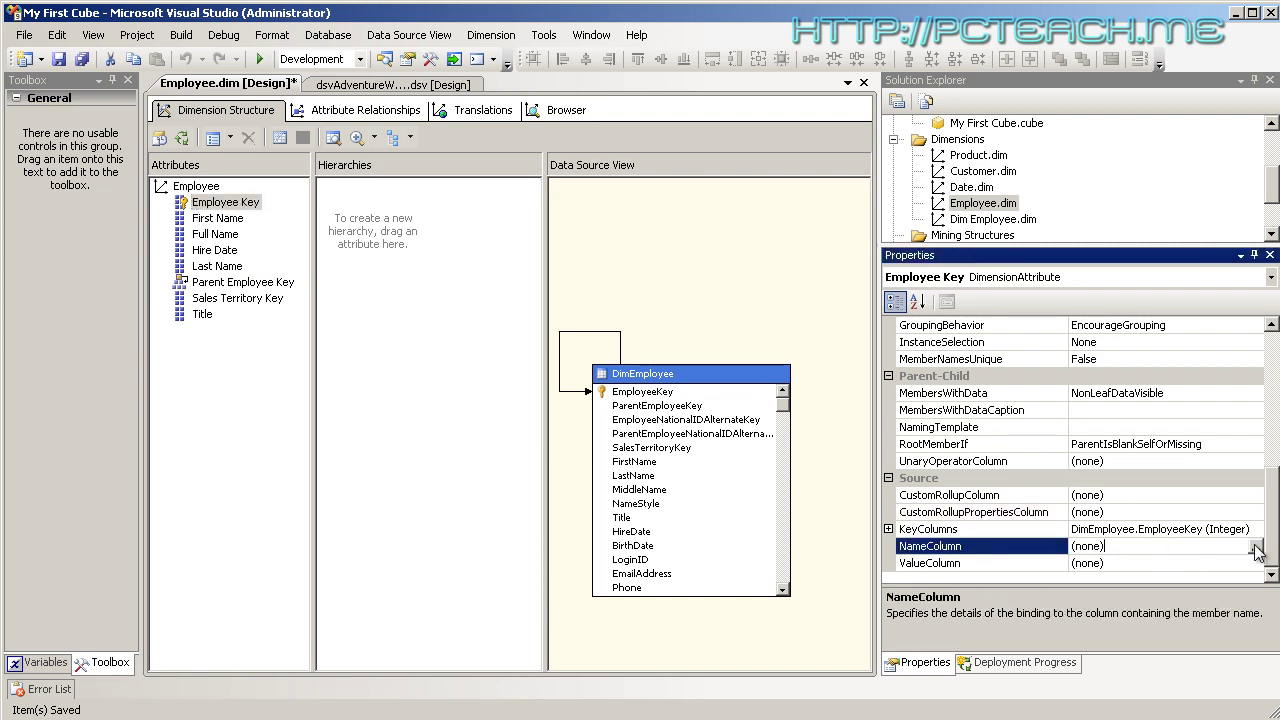
{"action": "left_click", "coordinate": [1261, 546]}
{"action": "scroll", "coordinate": [812, 282], "scroll_direction": "down", "scroll_amount": 5}
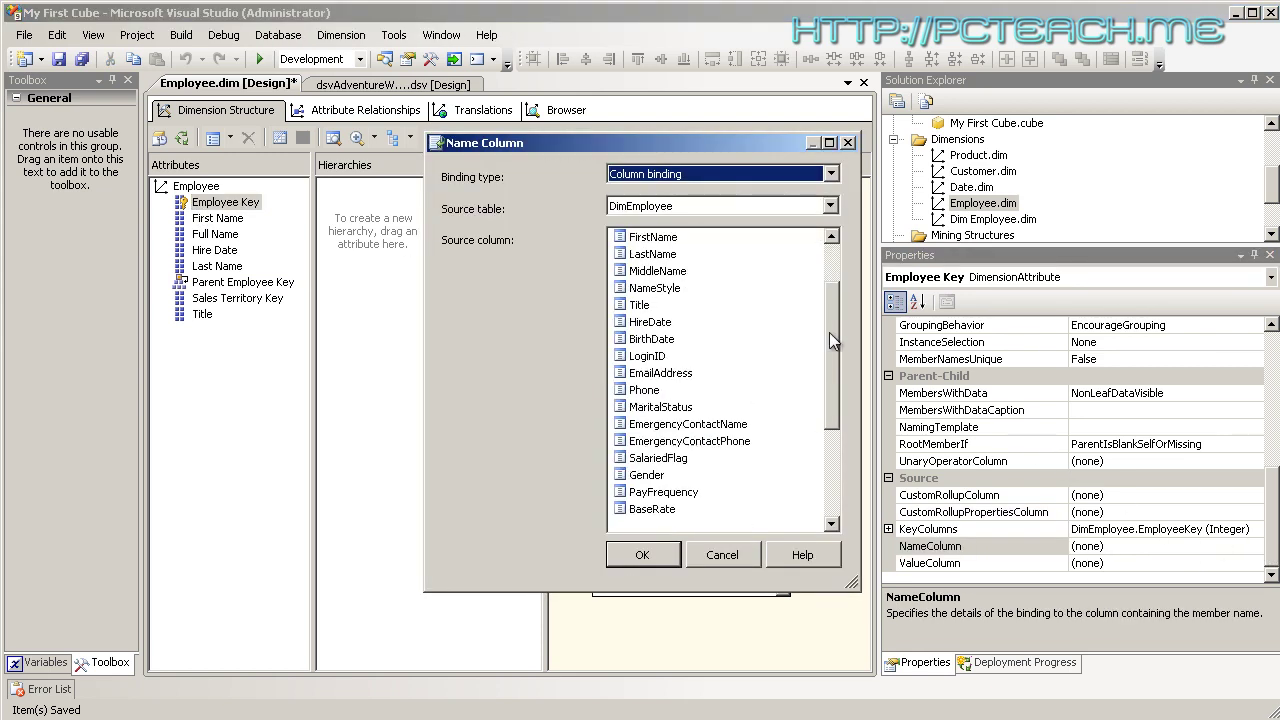
{"action": "left_click", "coordinate": [708, 507]}
{"action": "left_click", "coordinate": [655, 558]}
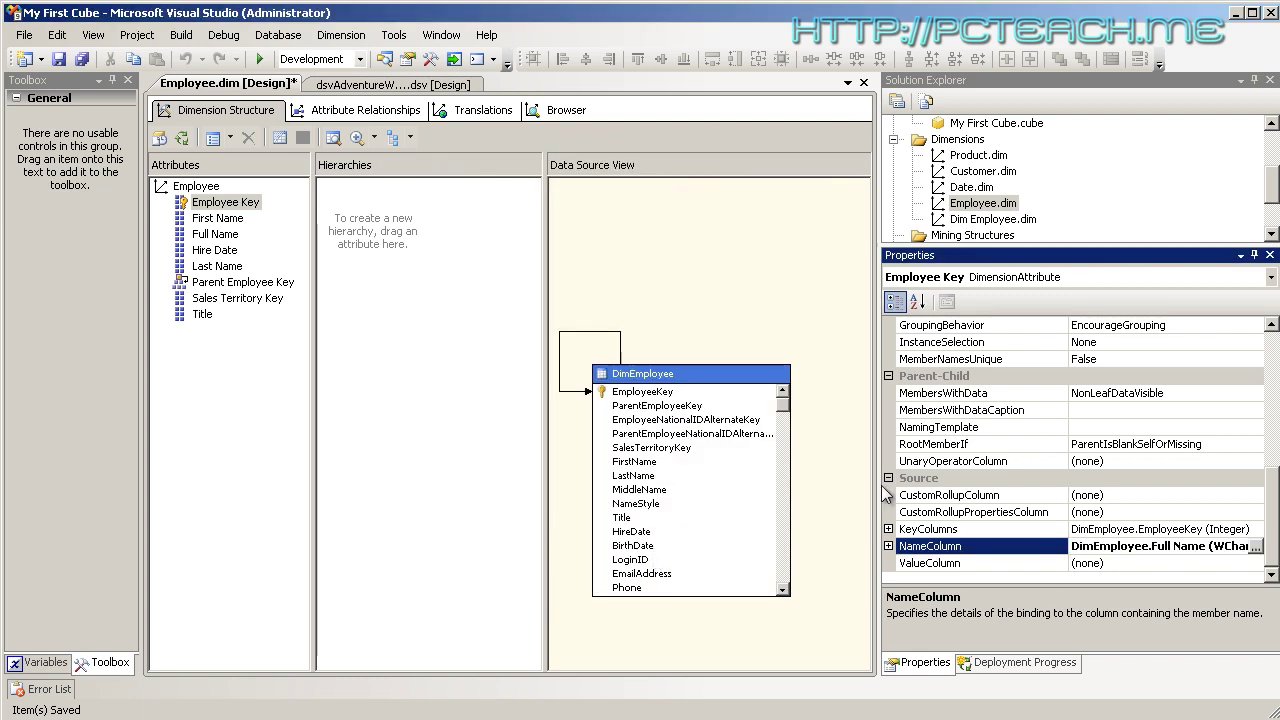
Deploy and process the Employee dimension, then close both processing dialogs
{"action": "left_click", "coordinate": [180, 138]}
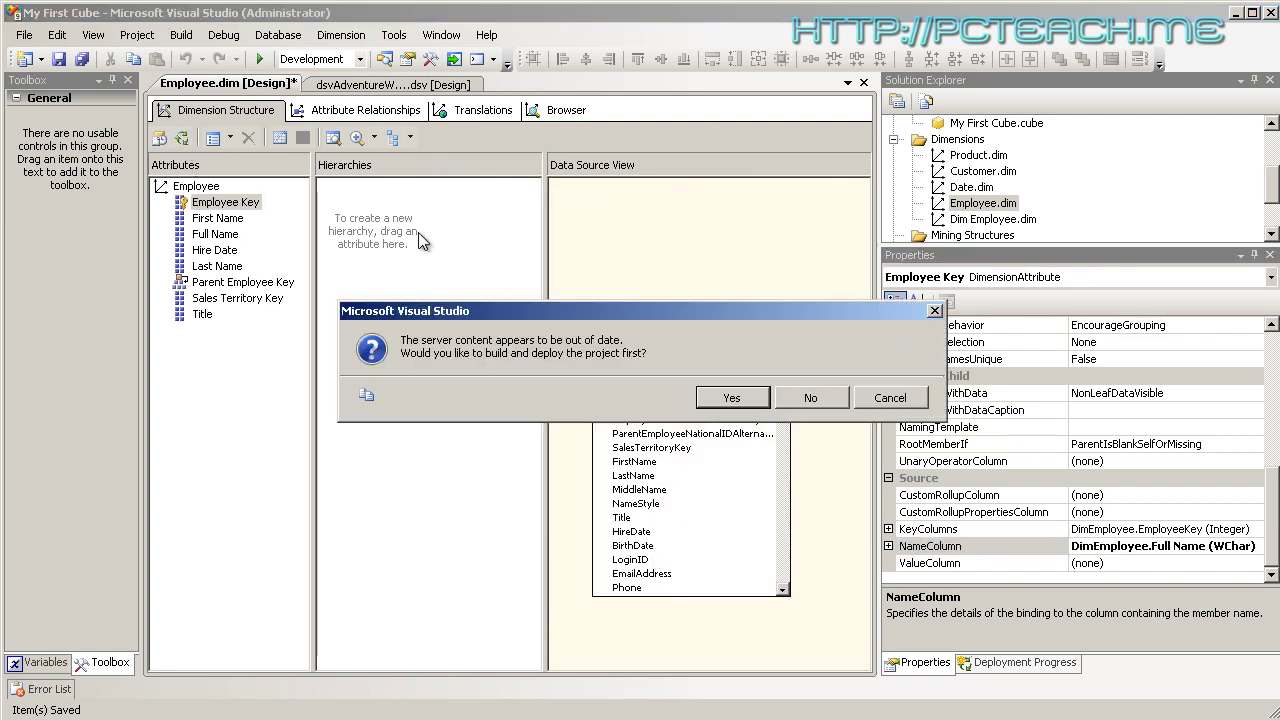
{"action": "left_click", "coordinate": [731, 398]}
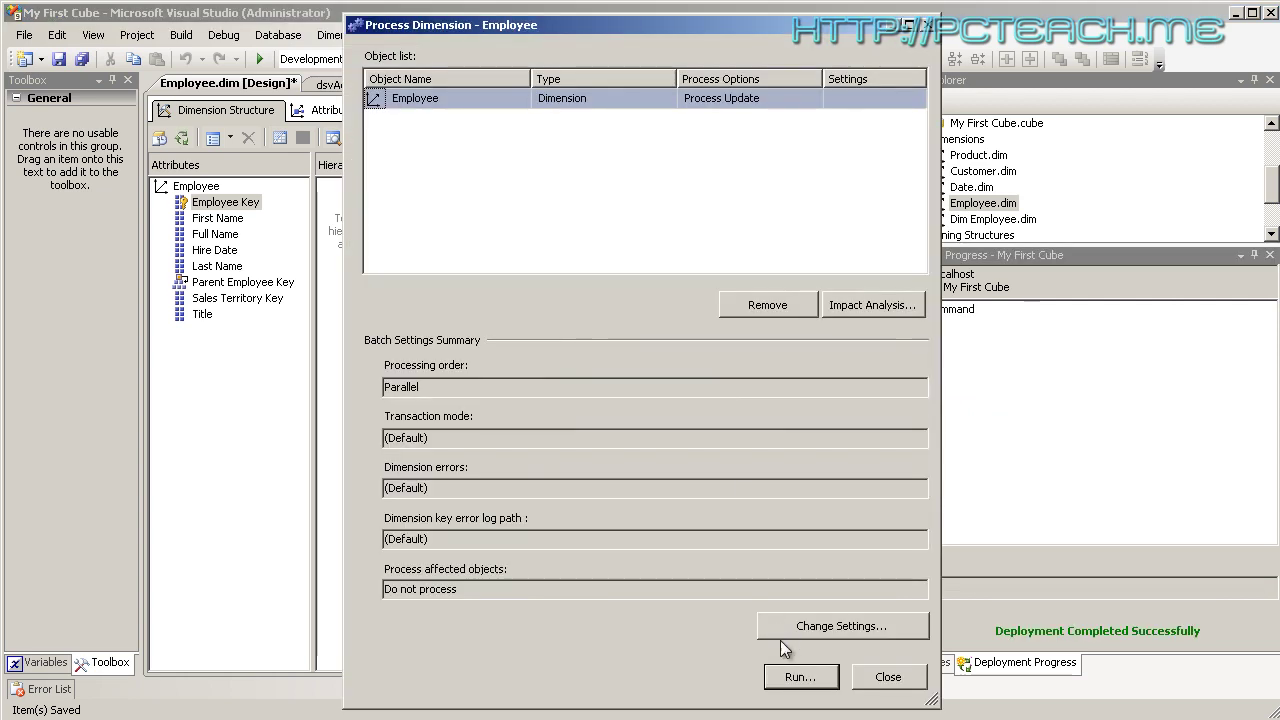
{"action": "left_click", "coordinate": [791, 676]}
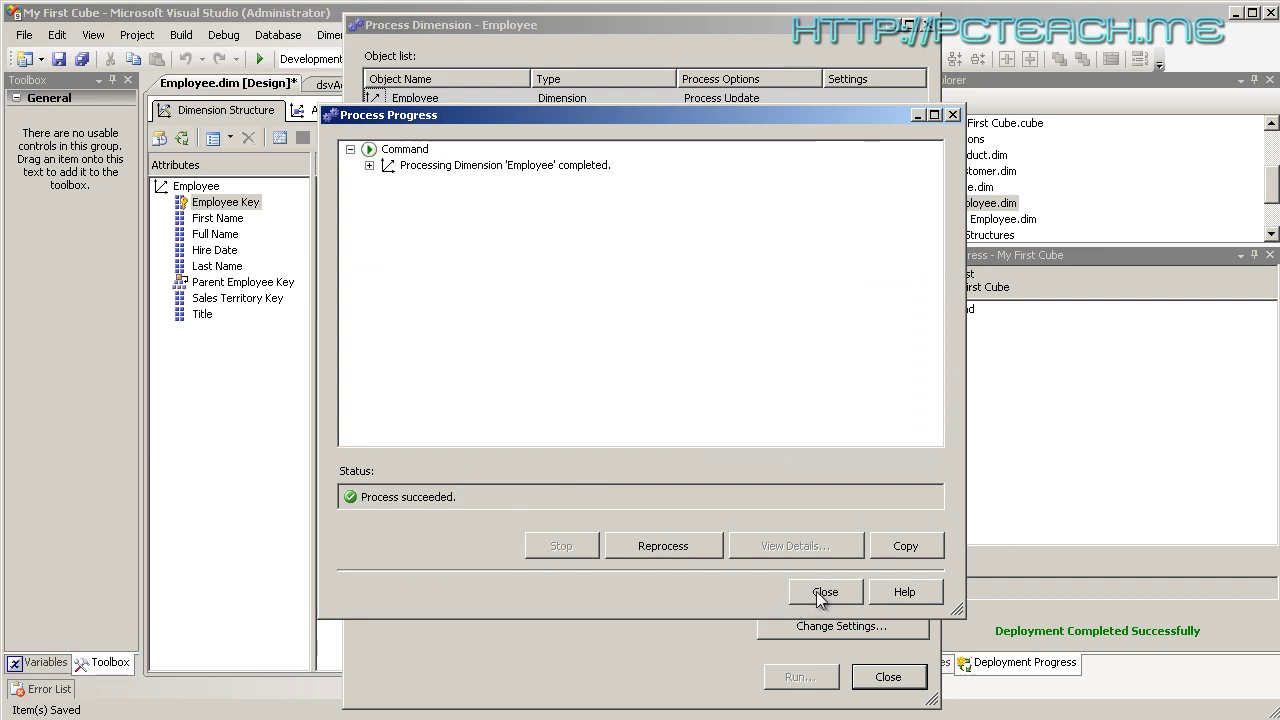
{"action": "left_click", "coordinate": [816, 591]}
{"action": "left_click", "coordinate": [888, 676]}
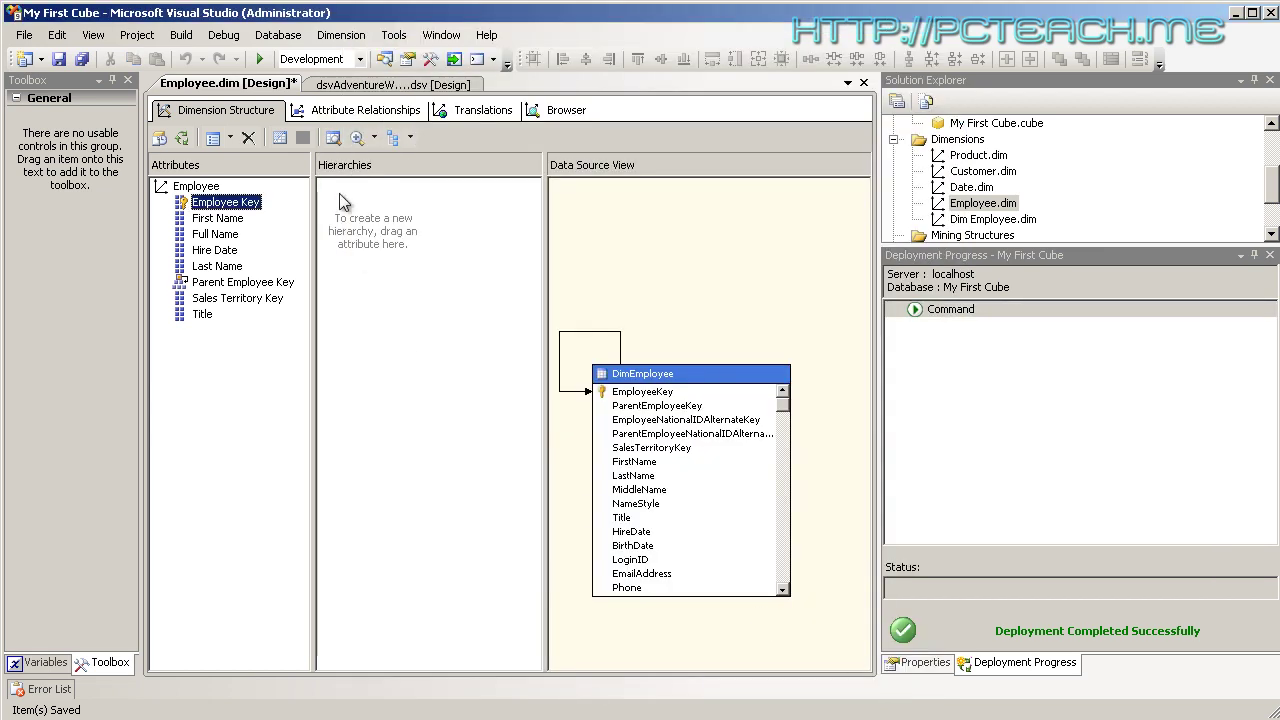
Reconnect the Employee browser and step through the top employees, now listed by full name
{"action": "left_click", "coordinate": [584, 115]}
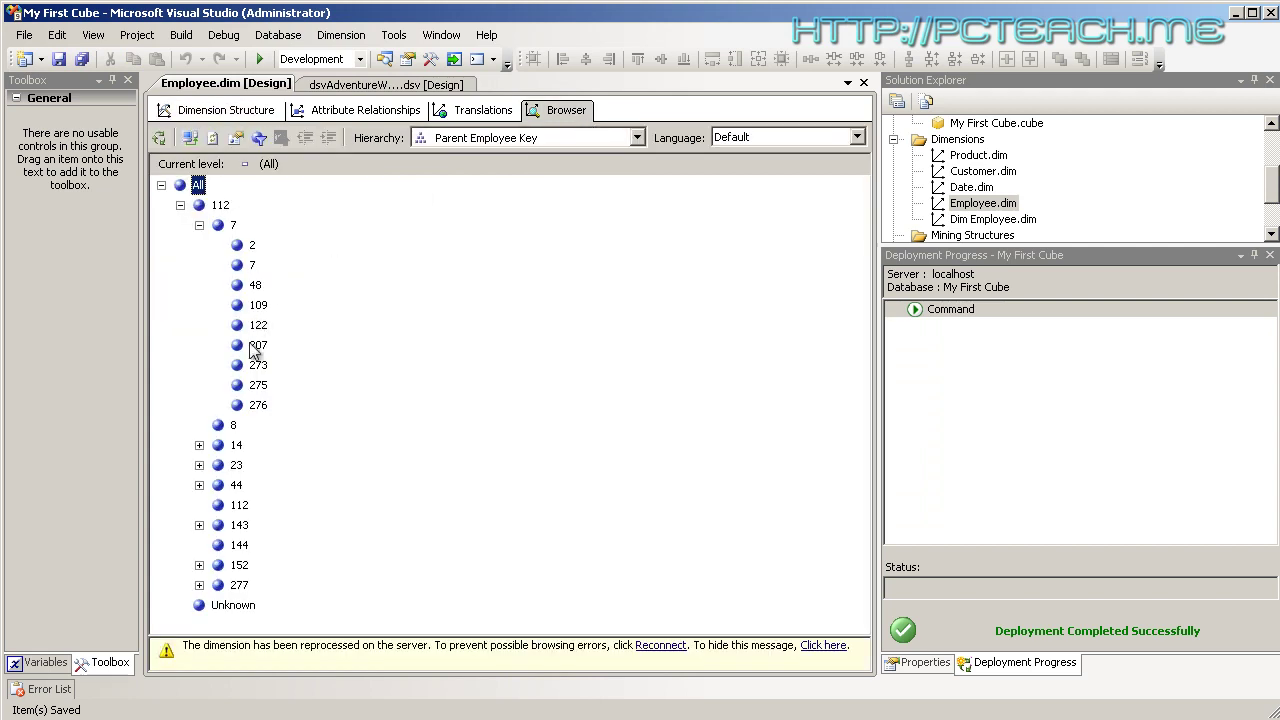
{"action": "left_click", "coordinate": [189, 138]}
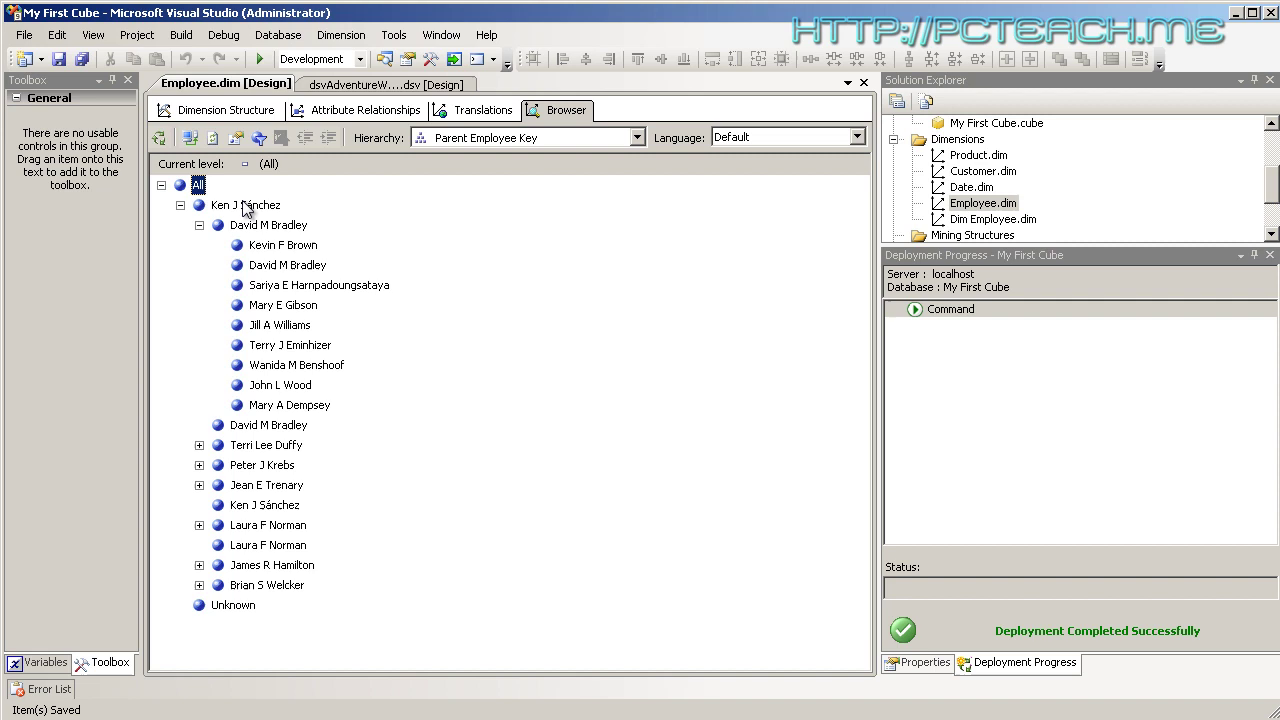
{"action": "left_click", "coordinate": [248, 207]}
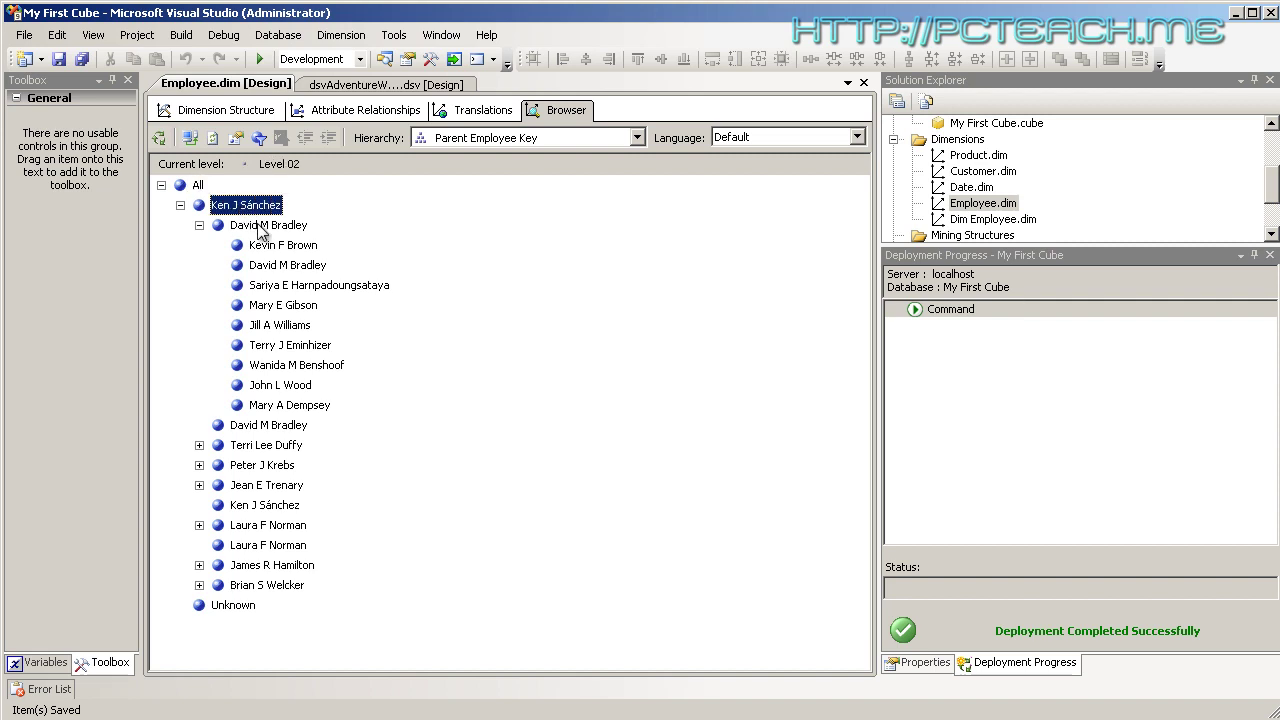
{"action": "left_click", "coordinate": [262, 225]}
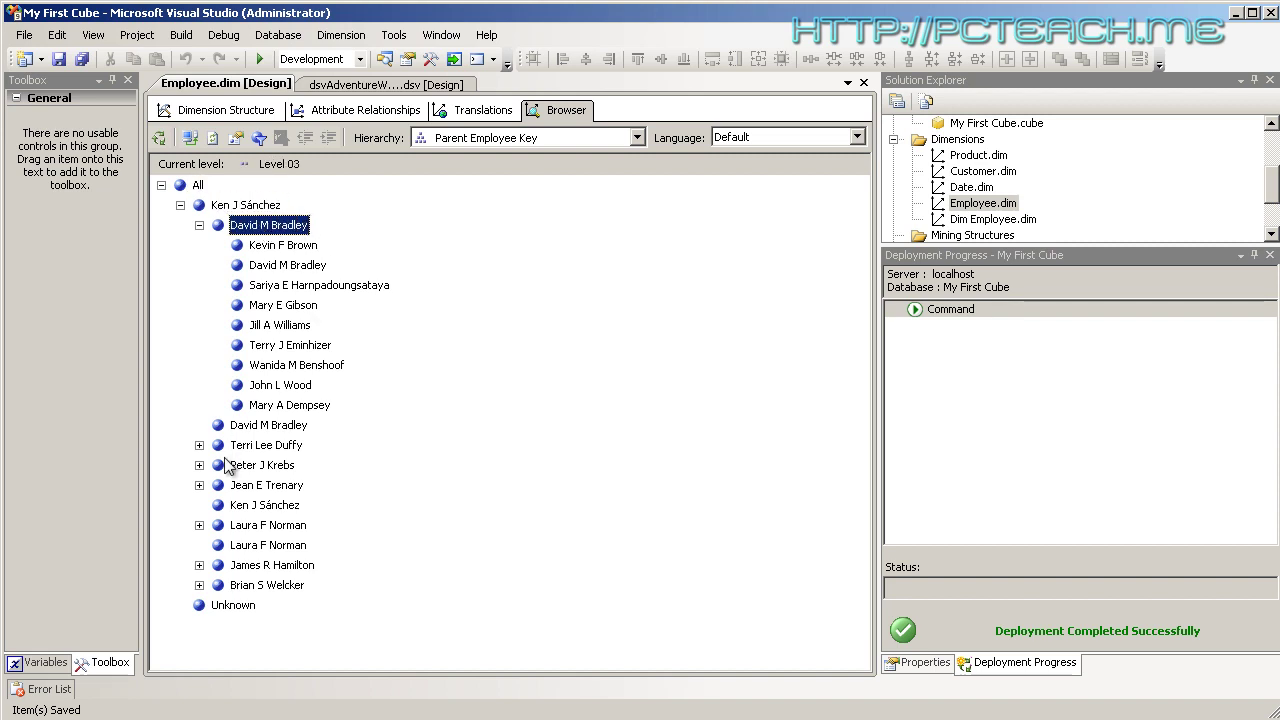
{"action": "left_click", "coordinate": [296, 245]}
{"action": "key", "text": "Down"}
{"action": "key", "text": "Down"}
{"action": "key", "text": "Down"}
{"action": "key", "text": "Down"}
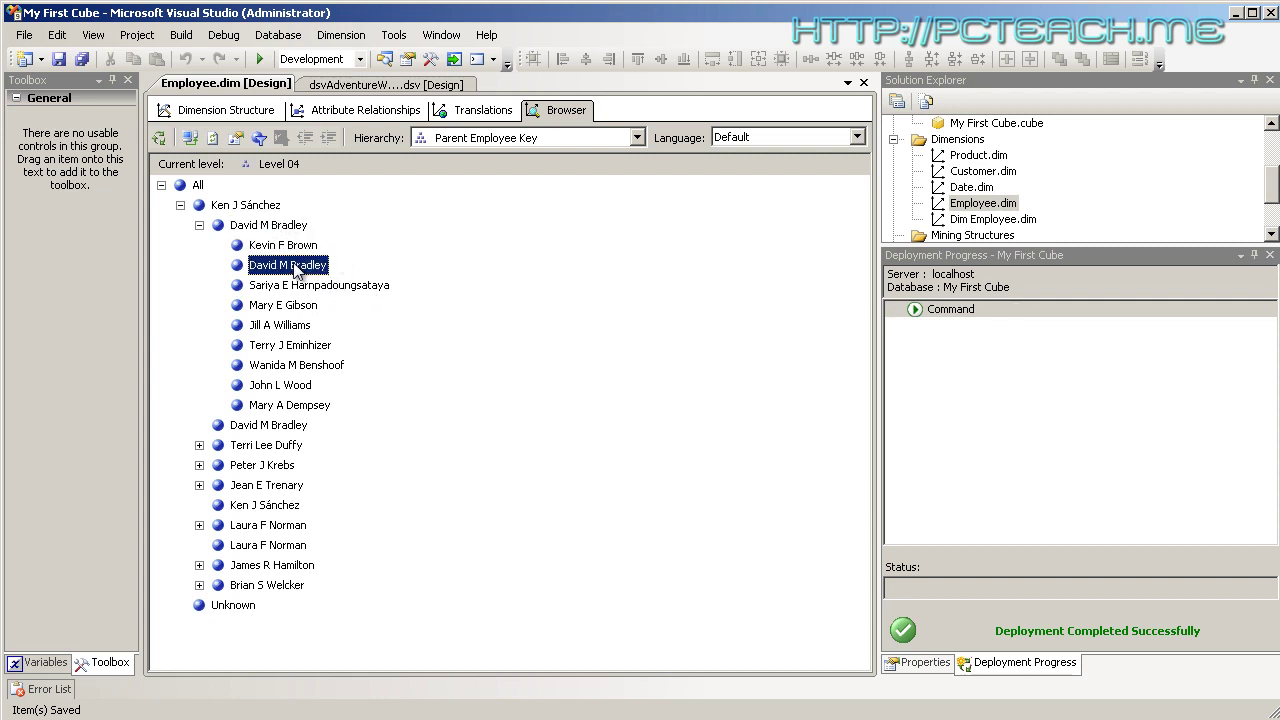
Walk from All down through the level 2 to level 4 employees, checking each member's level
{"action": "left_click", "coordinate": [198, 185]}
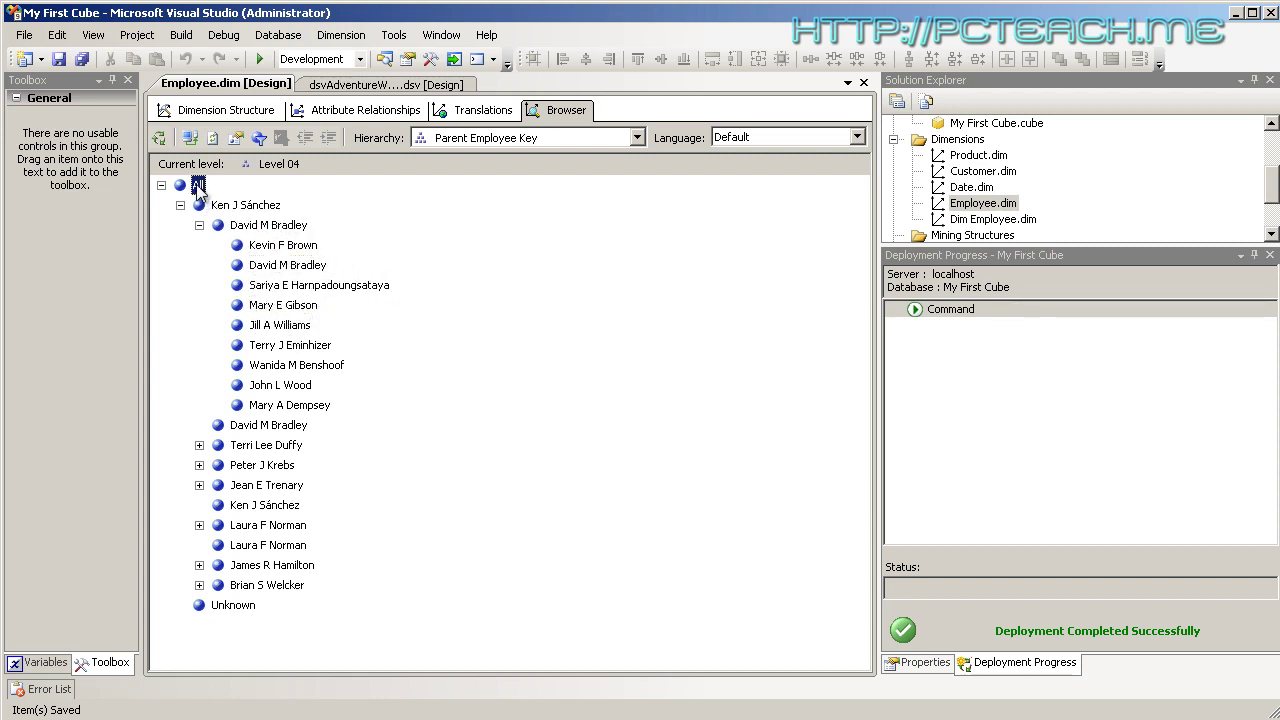
{"action": "left_click", "coordinate": [245, 206]}
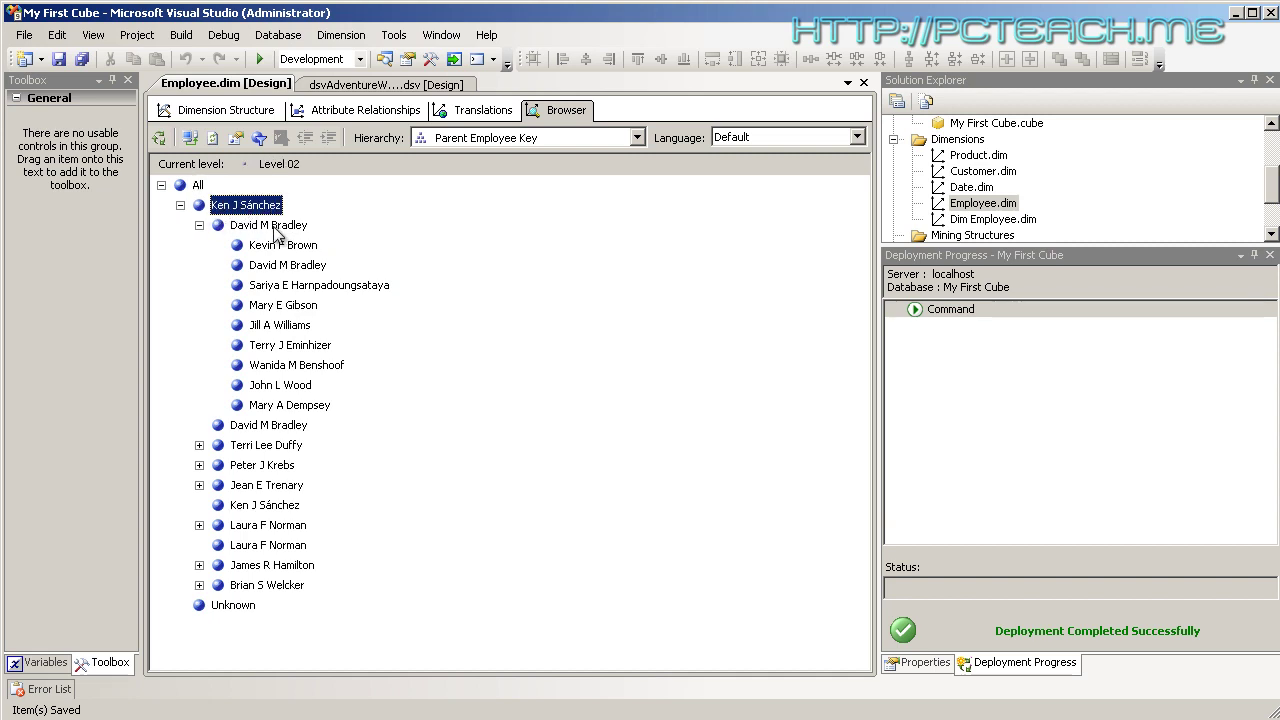
{"action": "left_click", "coordinate": [279, 229]}
{"action": "left_click", "coordinate": [282, 246]}
{"action": "left_click", "coordinate": [287, 266]}
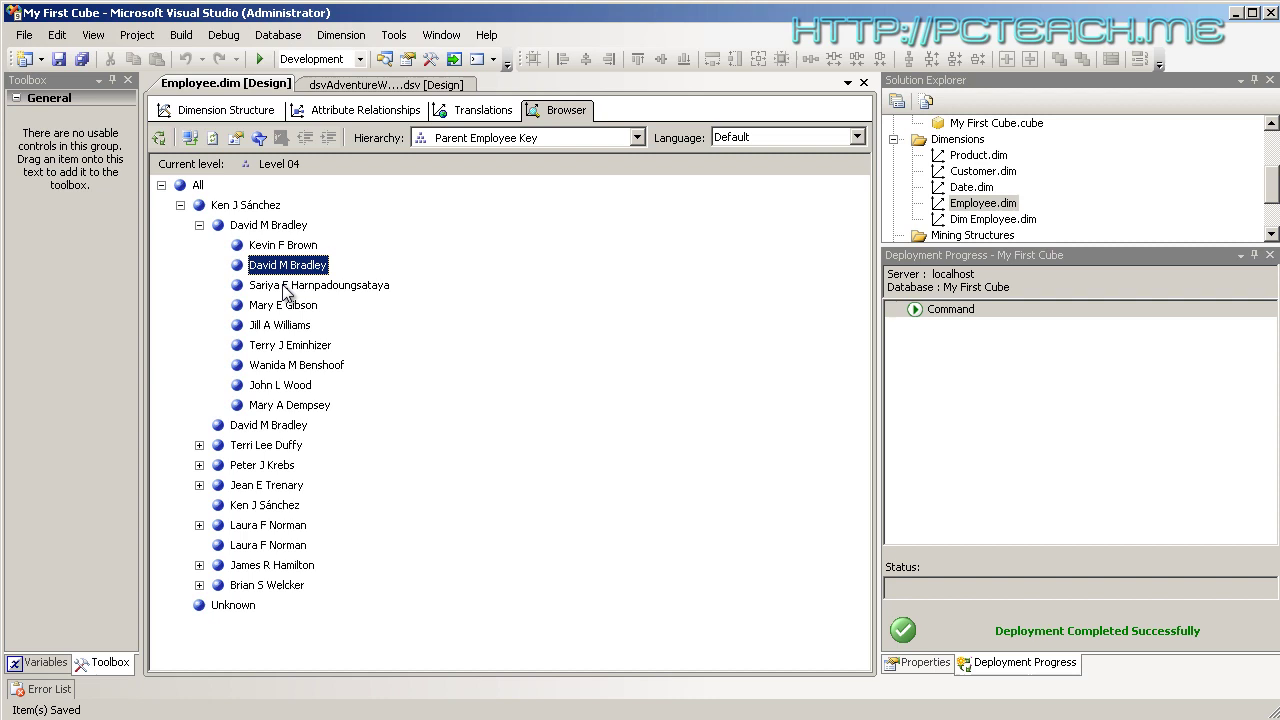
{"action": "left_click", "coordinate": [289, 286]}
{"action": "left_click", "coordinate": [287, 306]}
{"action": "left_click", "coordinate": [284, 345]}
Recheck the levels of the CEO, director and nested employees, then return to structure view
{"action": "left_click", "coordinate": [281, 246]}
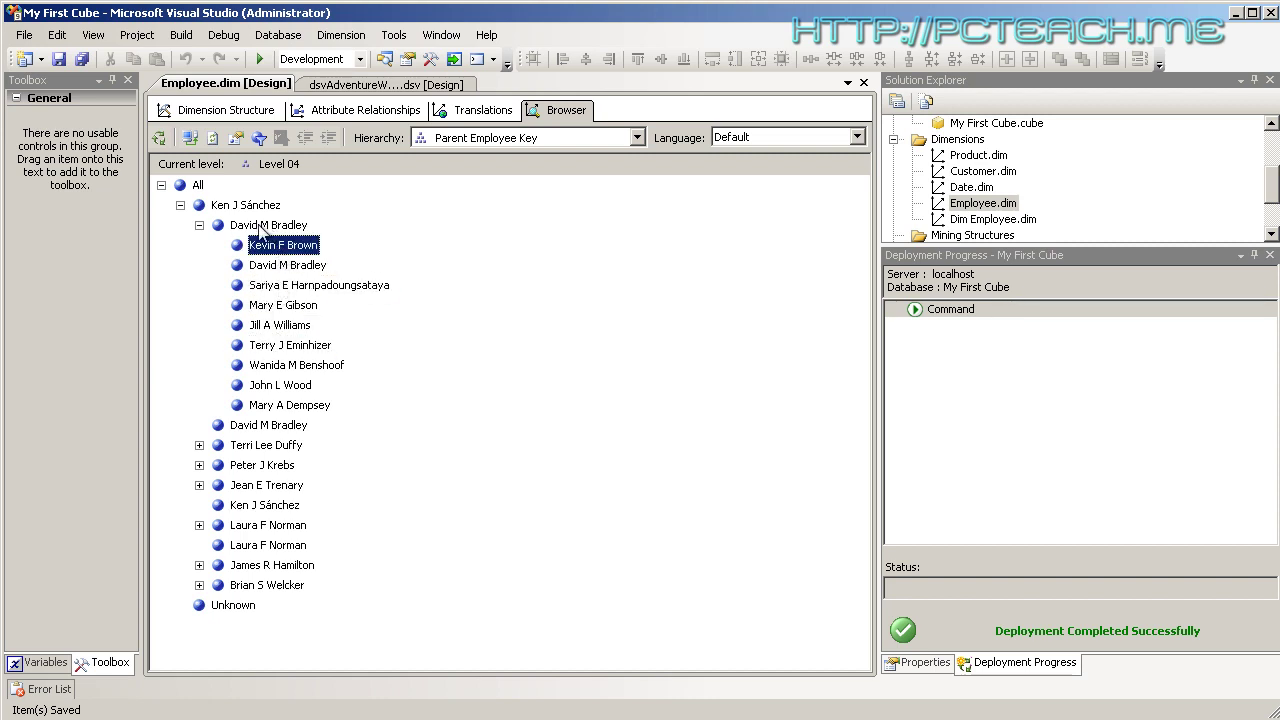
{"action": "left_click", "coordinate": [270, 226]}
{"action": "left_click", "coordinate": [255, 206]}
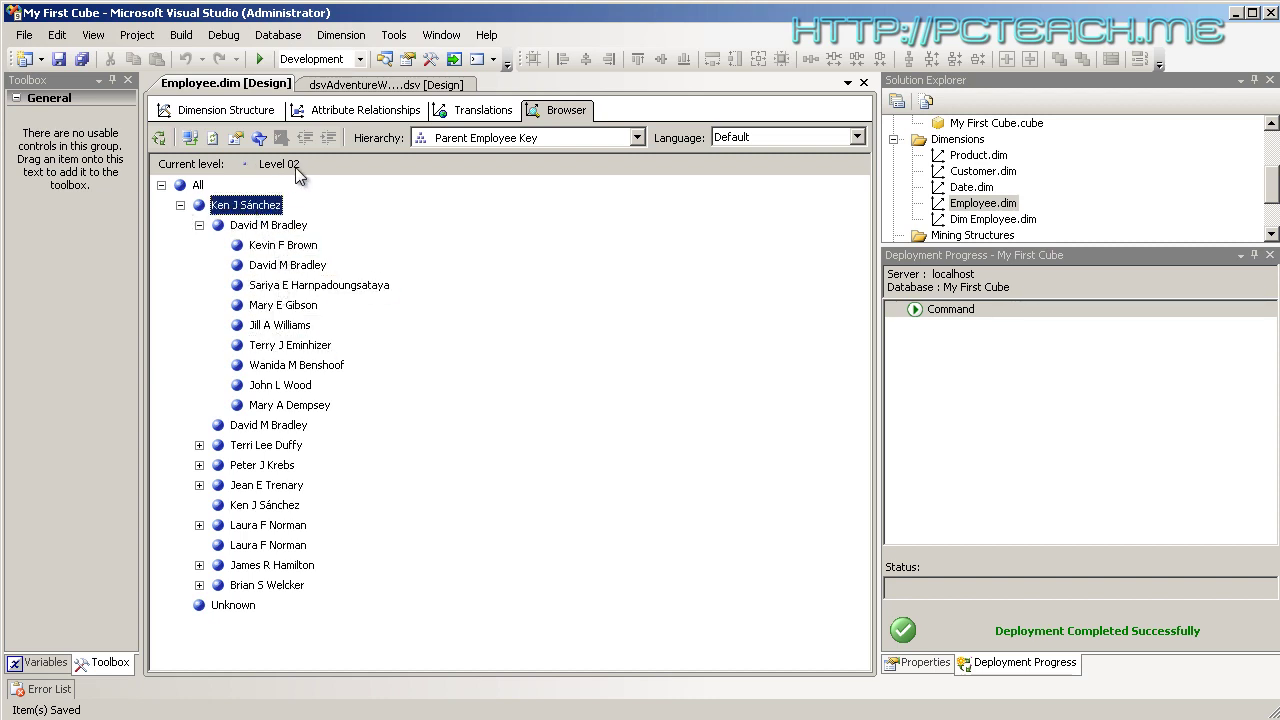
{"action": "left_click", "coordinate": [264, 226]}
{"action": "left_click", "coordinate": [276, 246]}
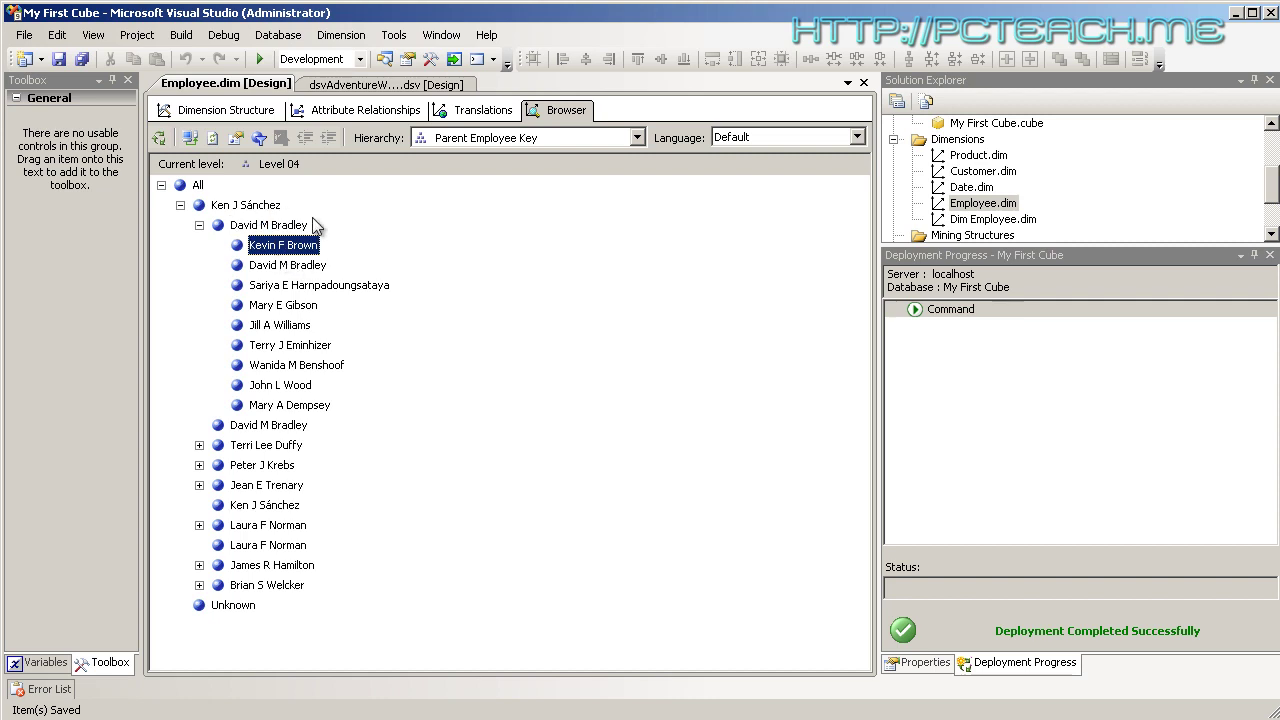
{"action": "left_click", "coordinate": [279, 267]}
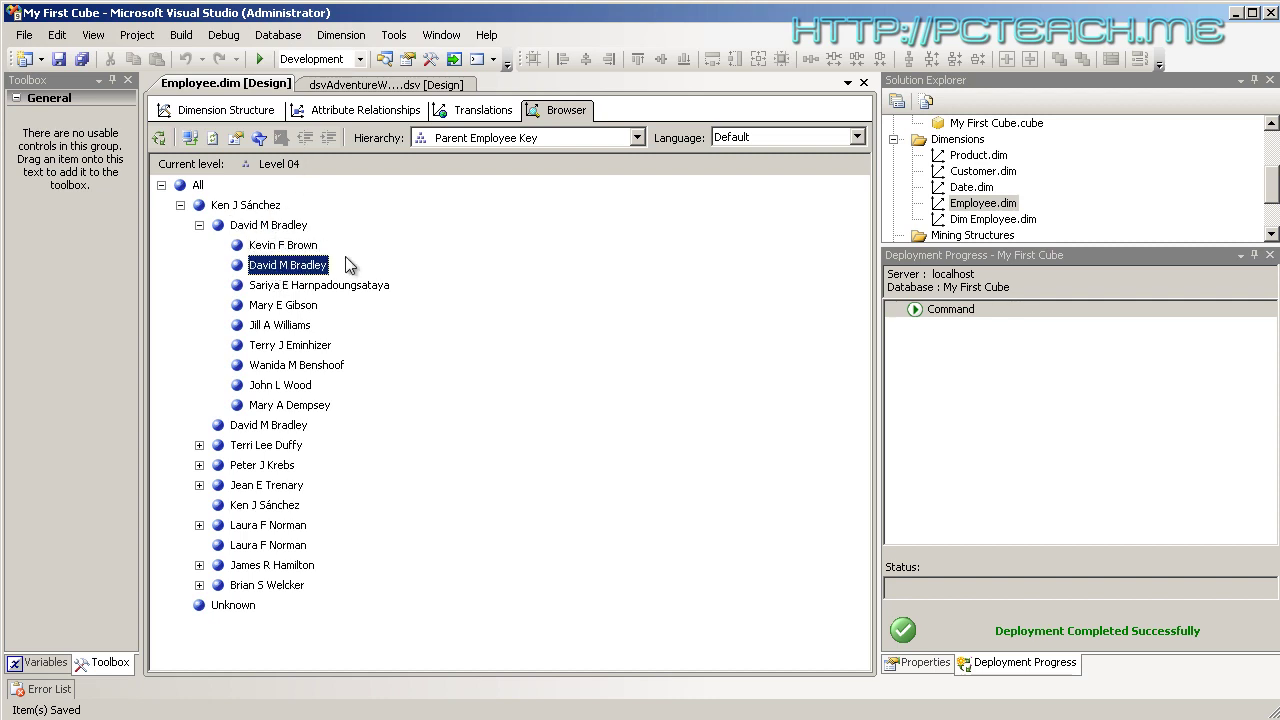
{"action": "left_click", "coordinate": [229, 112]}
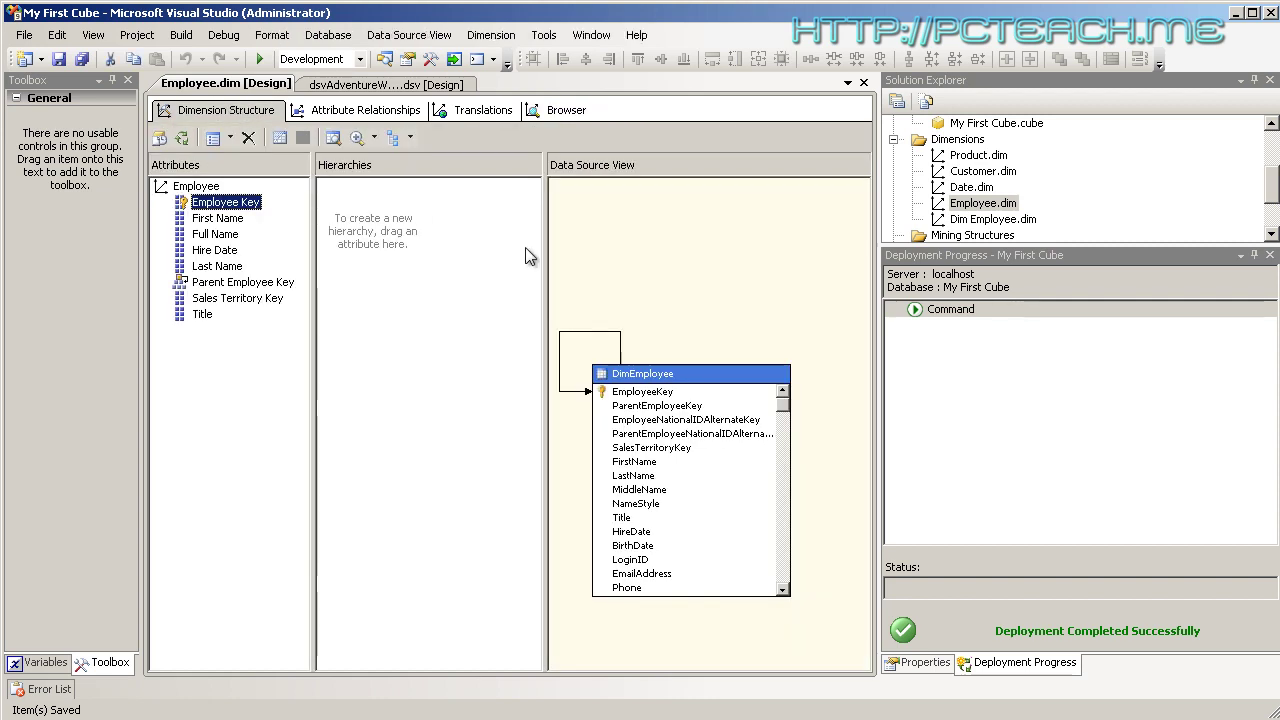
Select Parent Employee Key and scroll its properties to the NamingTemplate setting
{"action": "left_click", "coordinate": [232, 284]}
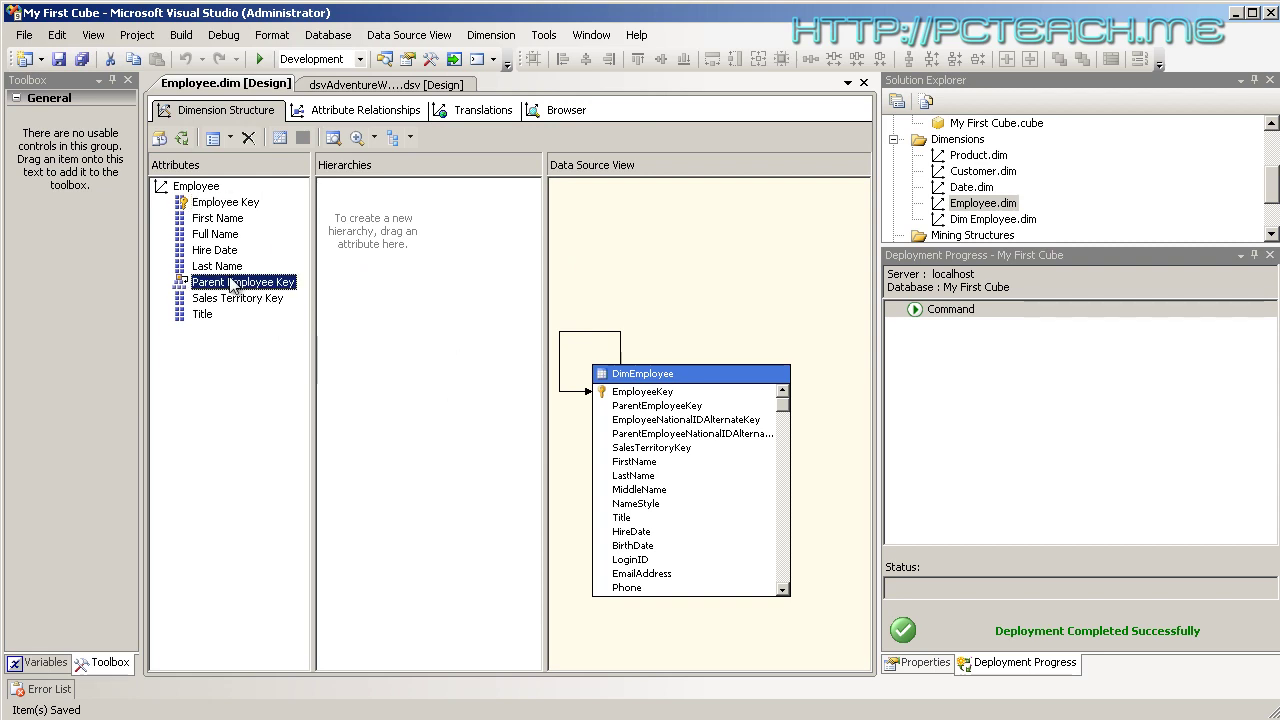
{"action": "left_click", "coordinate": [918, 662]}
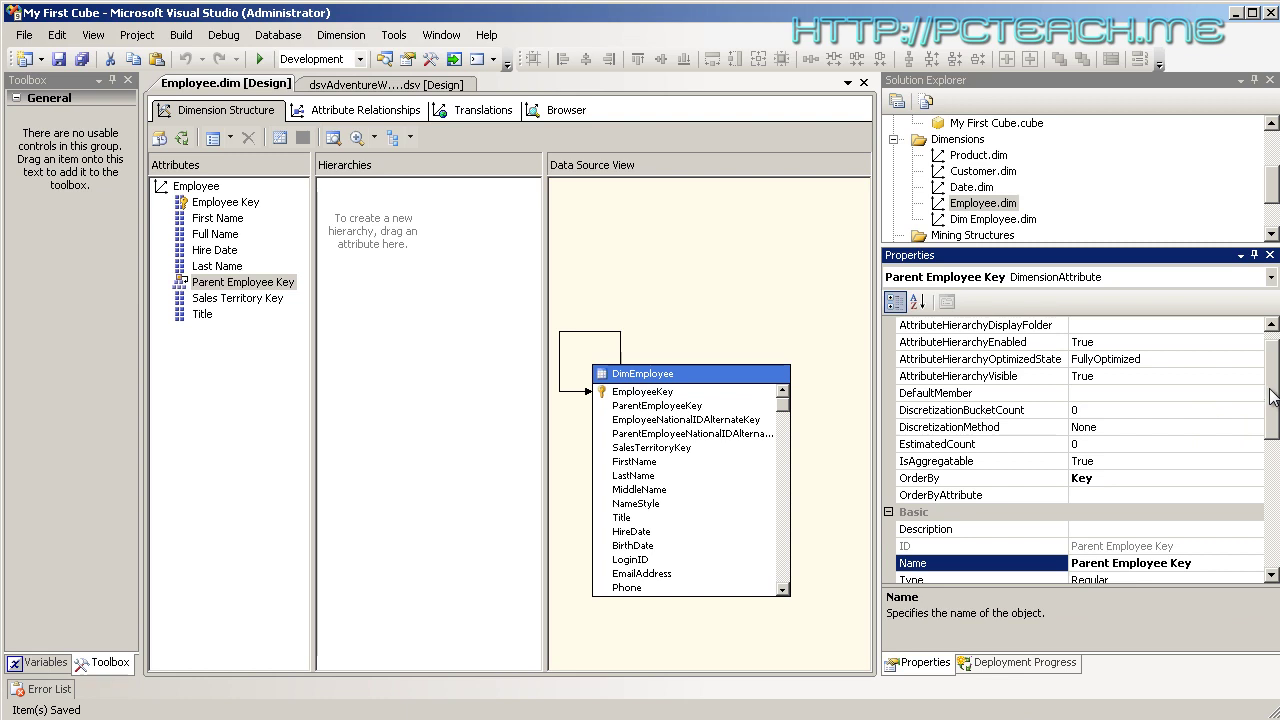
{"action": "left_click_drag", "start_coordinate": [1272, 397], "coordinate": [1268, 525]}
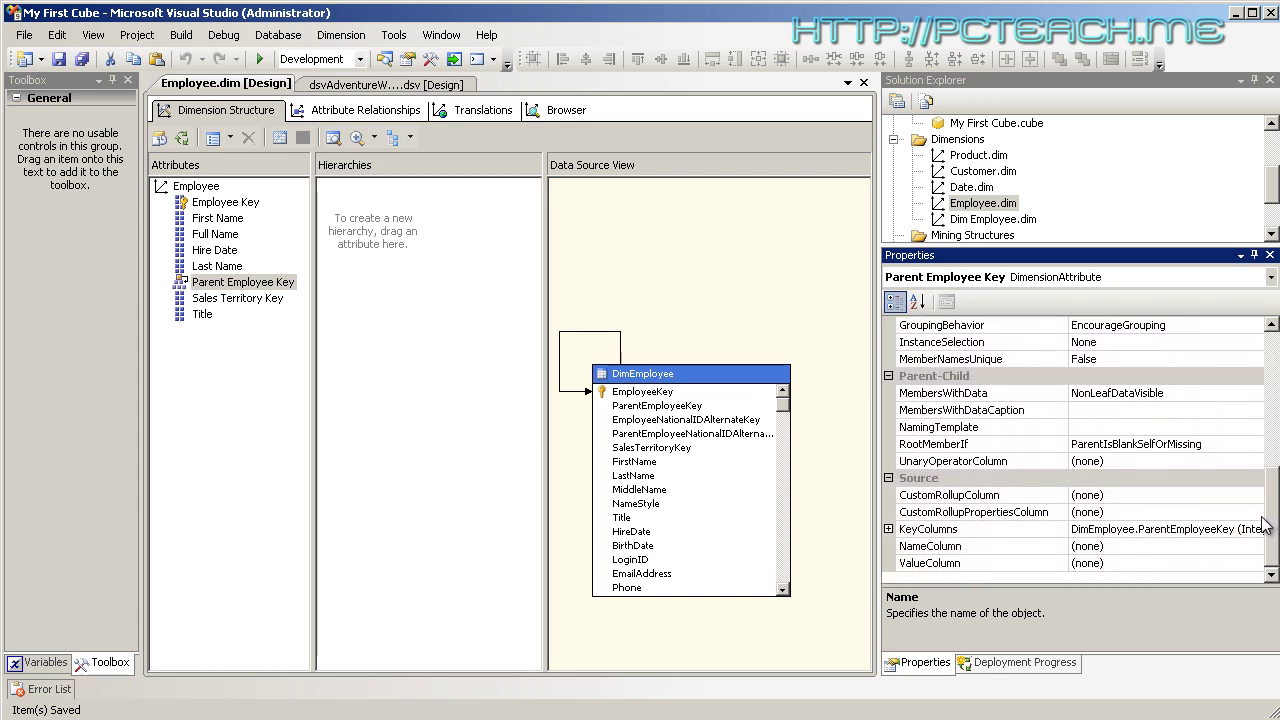
{"action": "left_click", "coordinate": [1157, 428]}
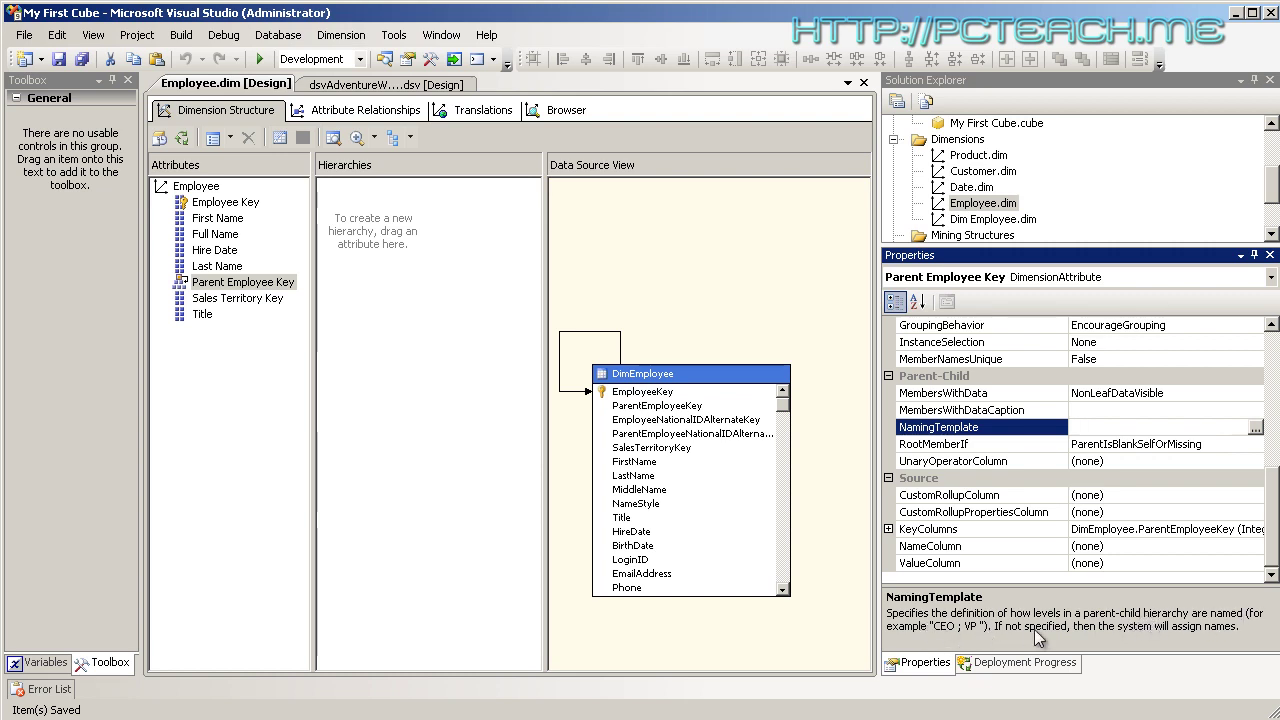
Enter the level names CEO, Director, Manager and Employee in the level naming template
{"action": "left_click", "coordinate": [1255, 428]}
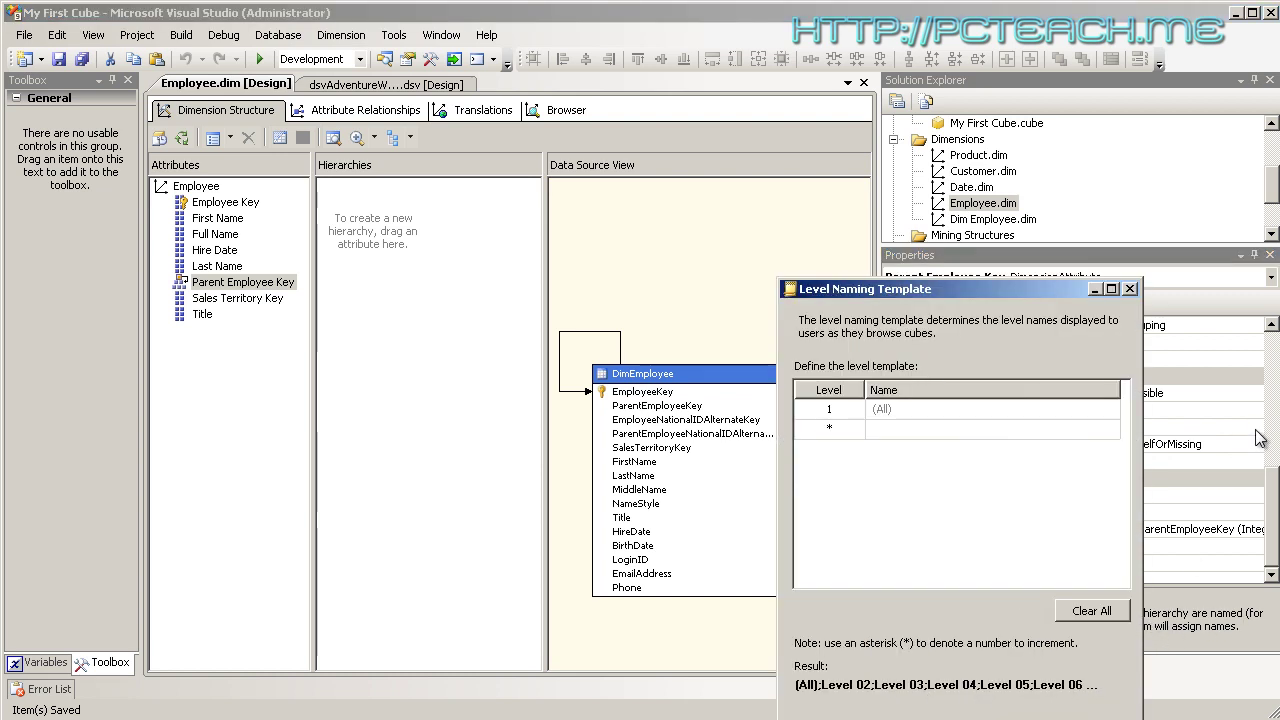
{"action": "left_click", "coordinate": [908, 430]}
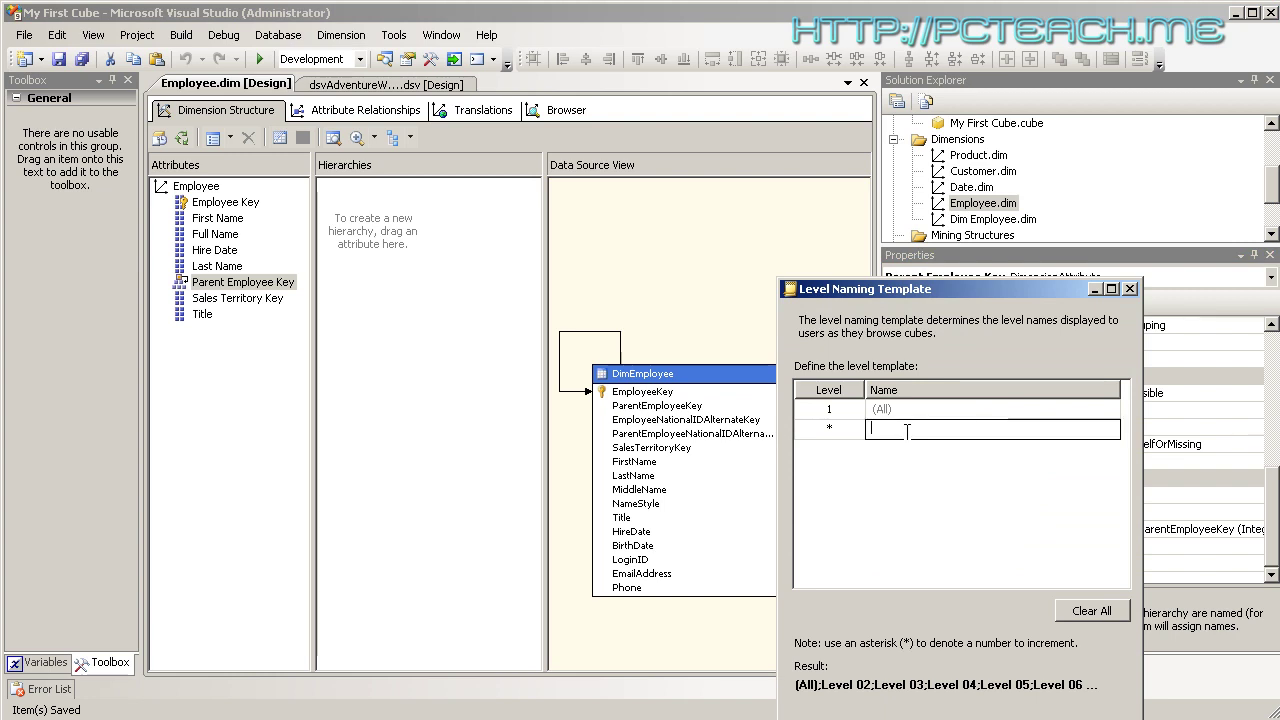
{"action": "type", "text": "CEO"}
{"action": "left_click", "coordinate": [926, 446]}
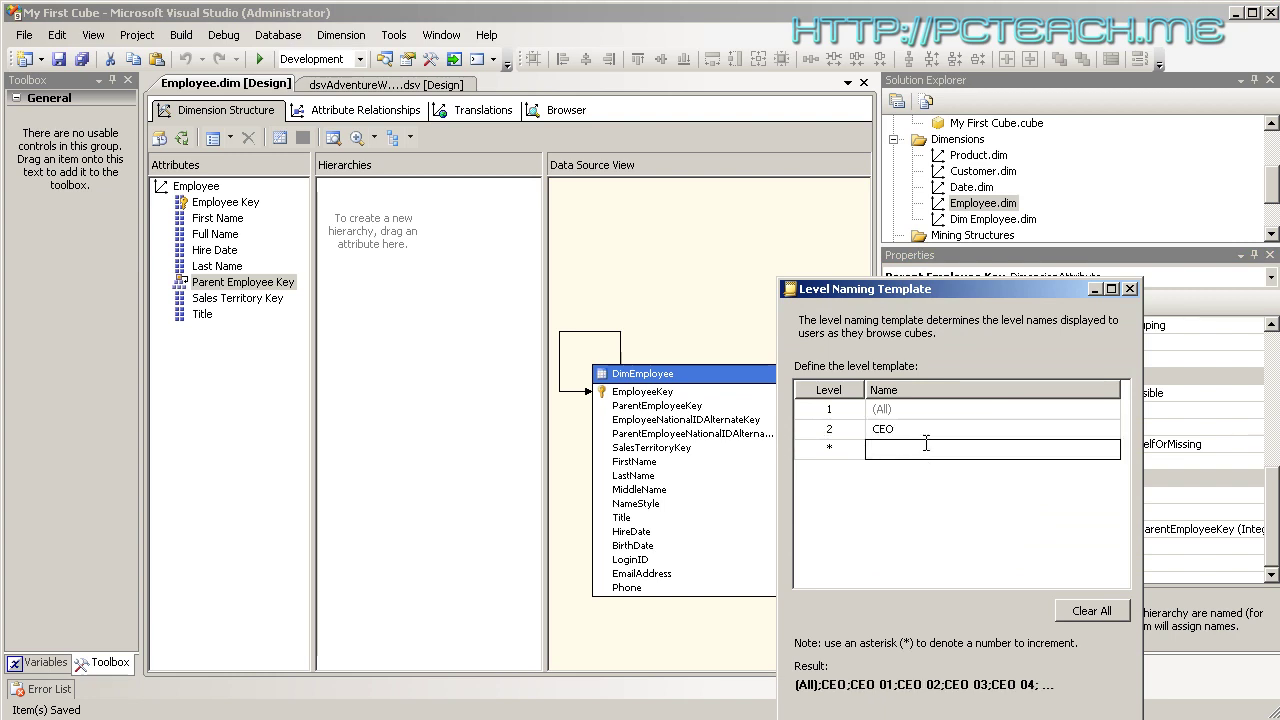
{"action": "type", "text": "Director"}
{"action": "left_click", "coordinate": [924, 468]}
{"action": "type", "text": "Manager"}
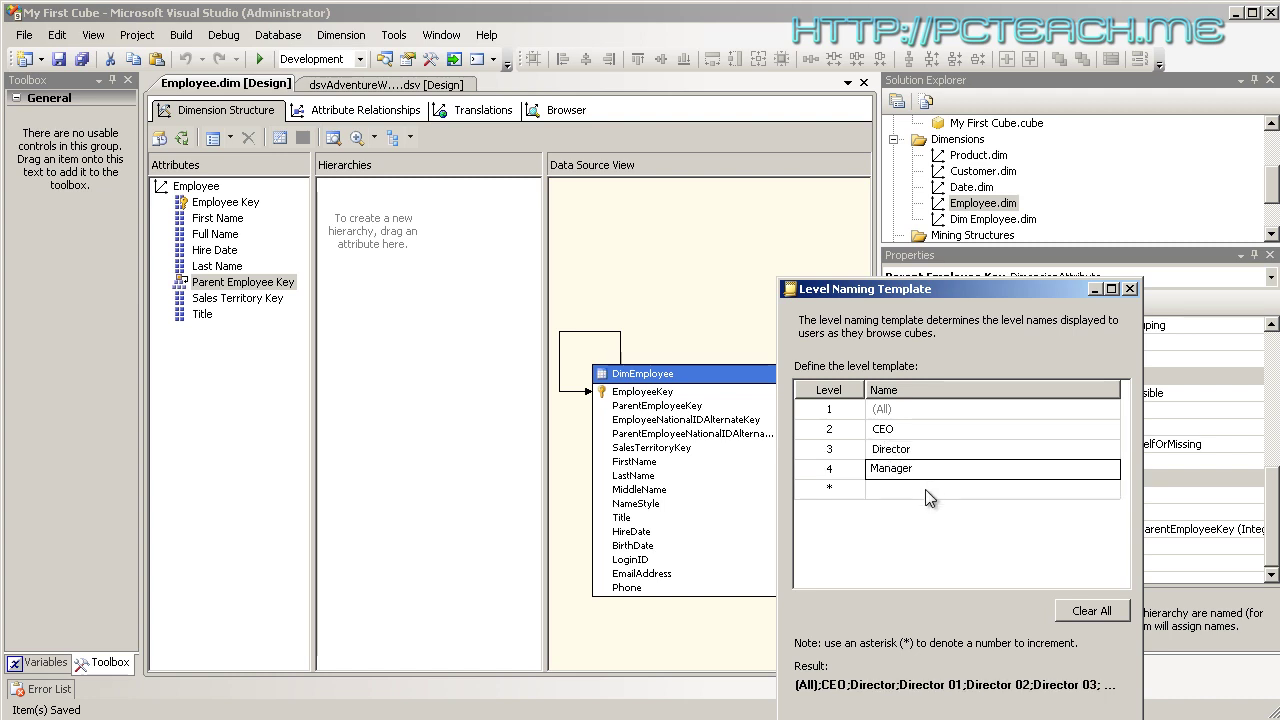
{"action": "left_click", "coordinate": [925, 489]}
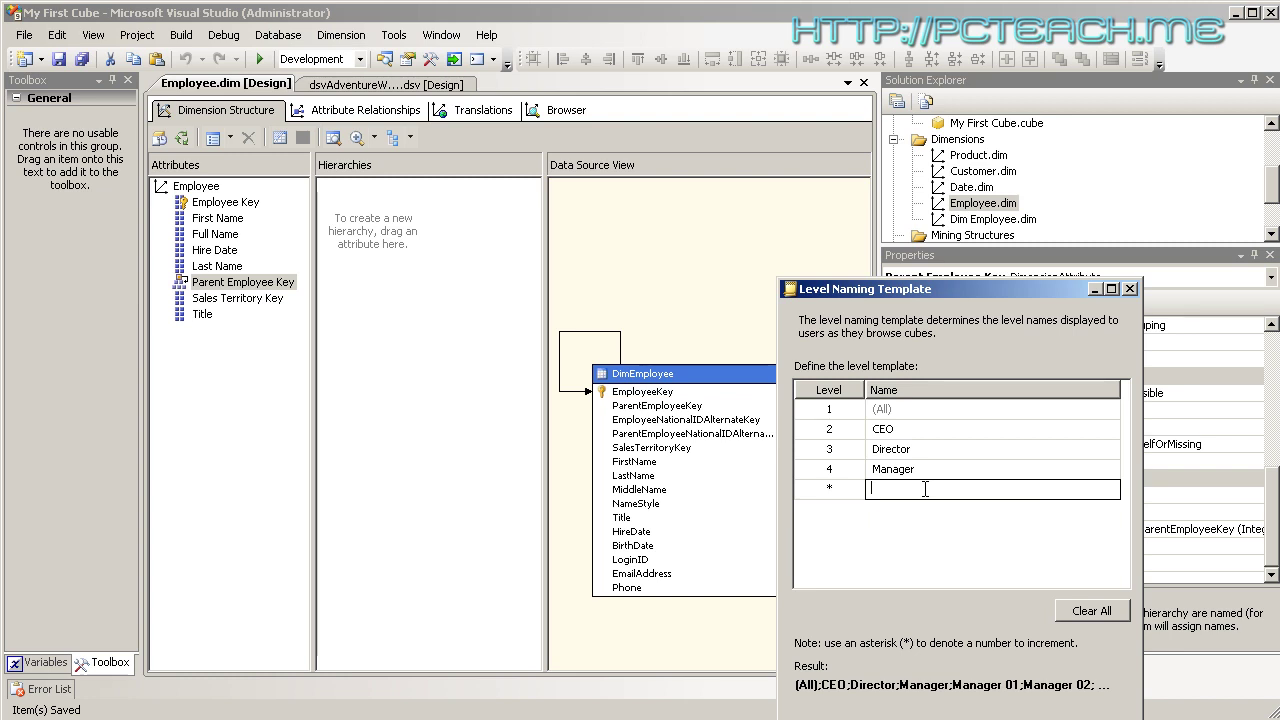
{"action": "type", "text": "Employee"}
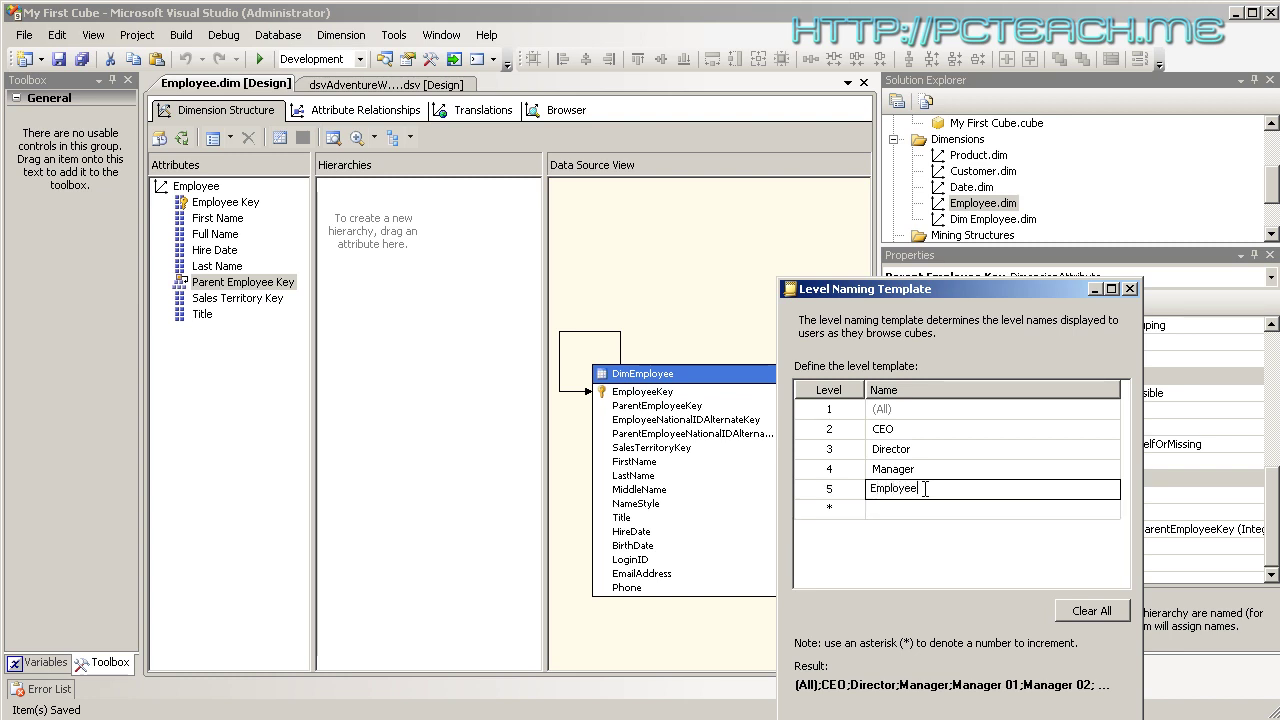
{"action": "key", "text": "Return"}
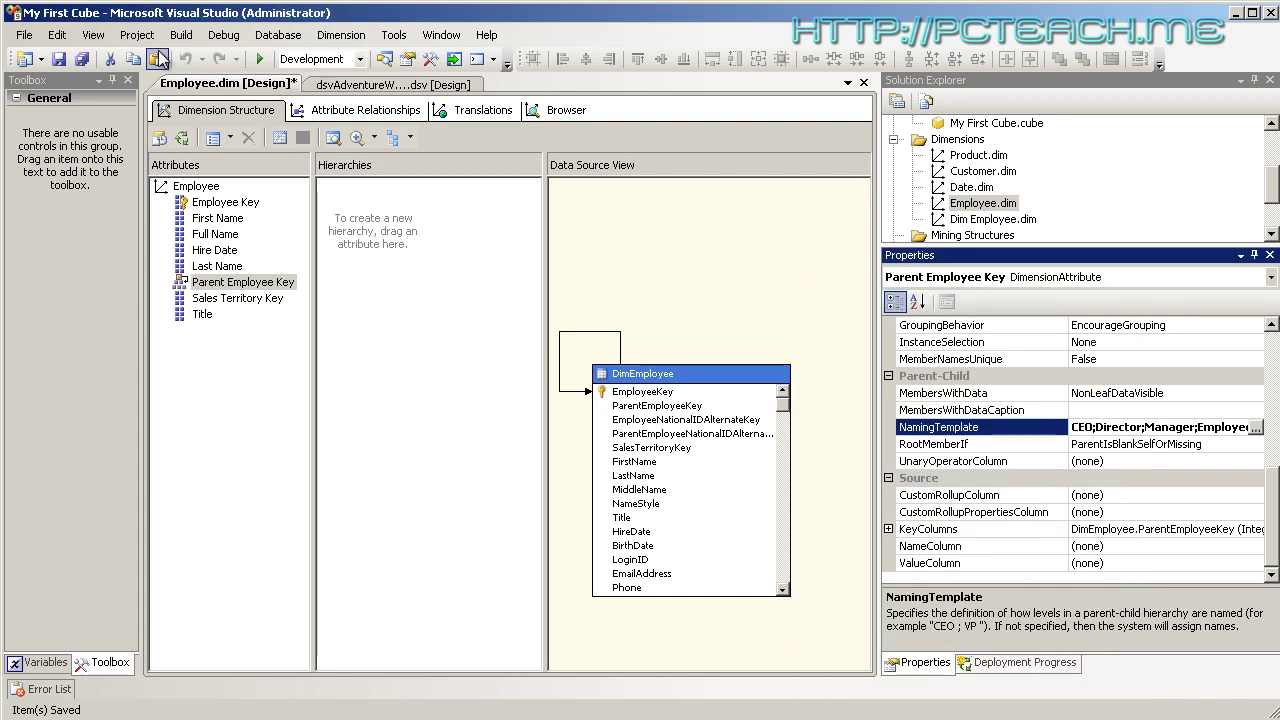
Deploy and reprocess the Employee dimension, closing the processing dialogs when it succeeds
{"action": "left_click", "coordinate": [181, 140]}
{"action": "left_click", "coordinate": [725, 396]}
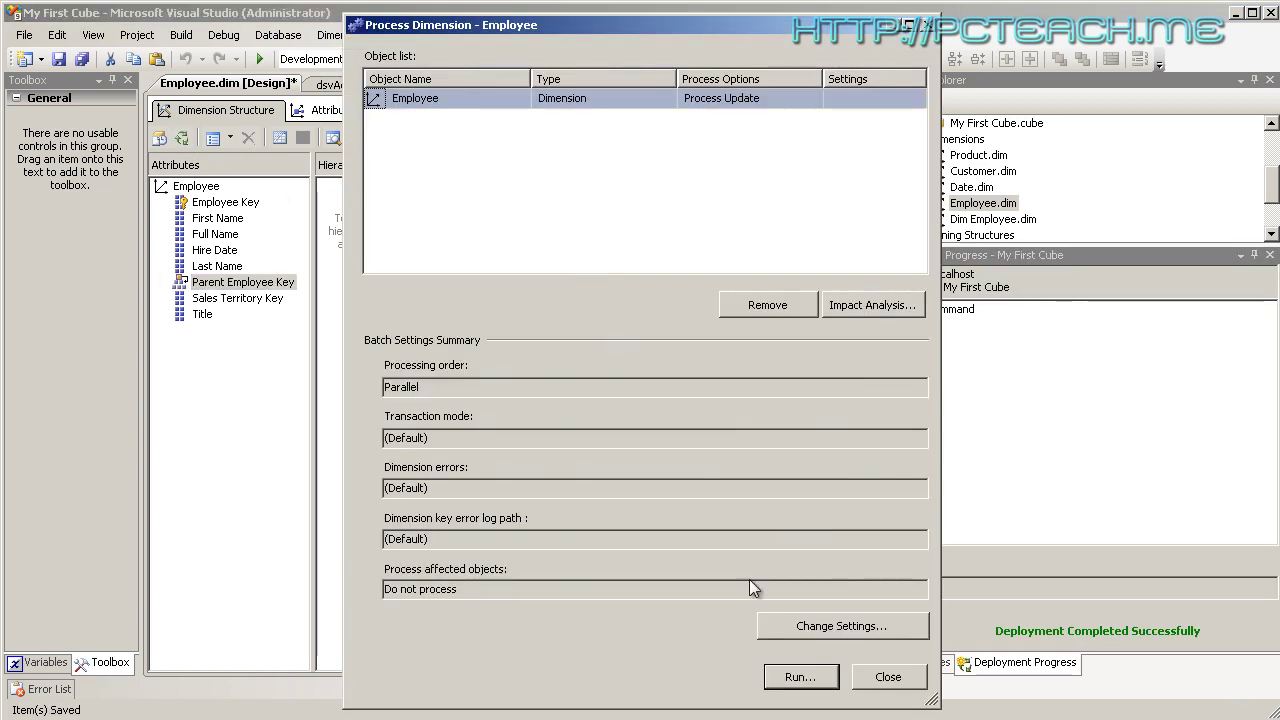
{"action": "left_click", "coordinate": [810, 679]}
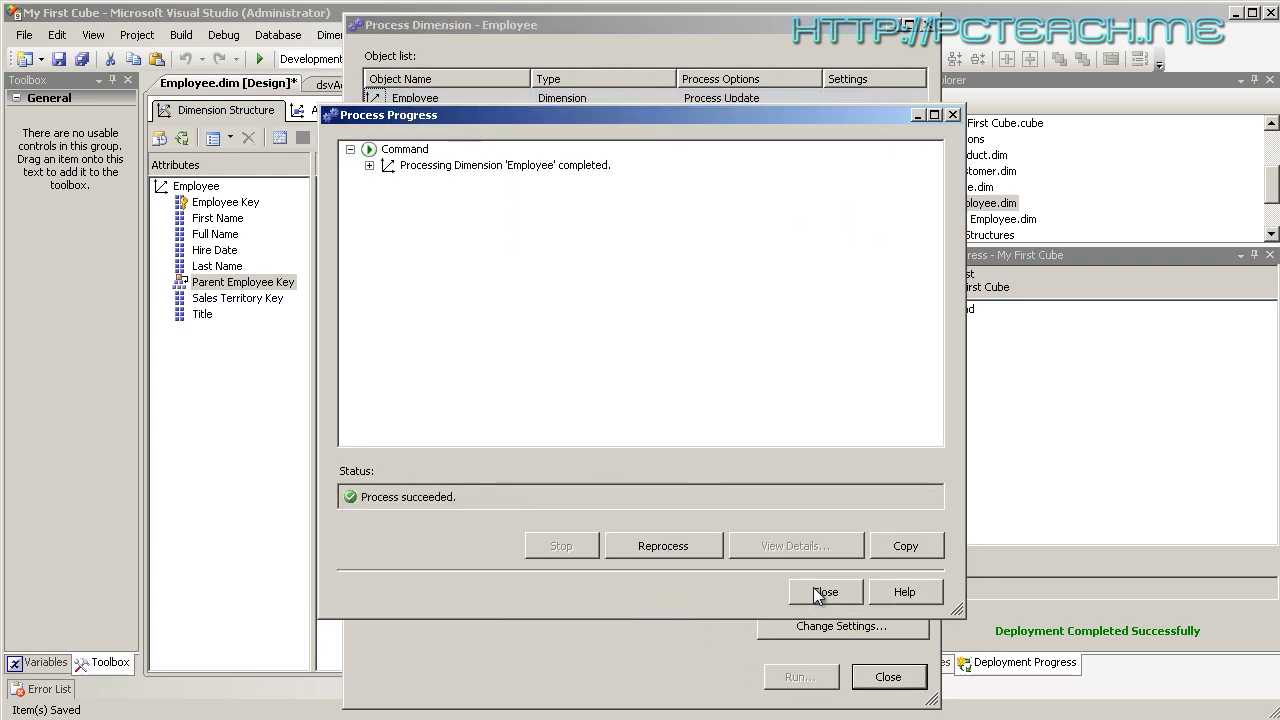
{"action": "left_click", "coordinate": [823, 591]}
{"action": "left_click", "coordinate": [887, 677]}
Reconnect the browser and confirm the top members show CEO and Director level names
{"action": "left_click", "coordinate": [560, 110]}
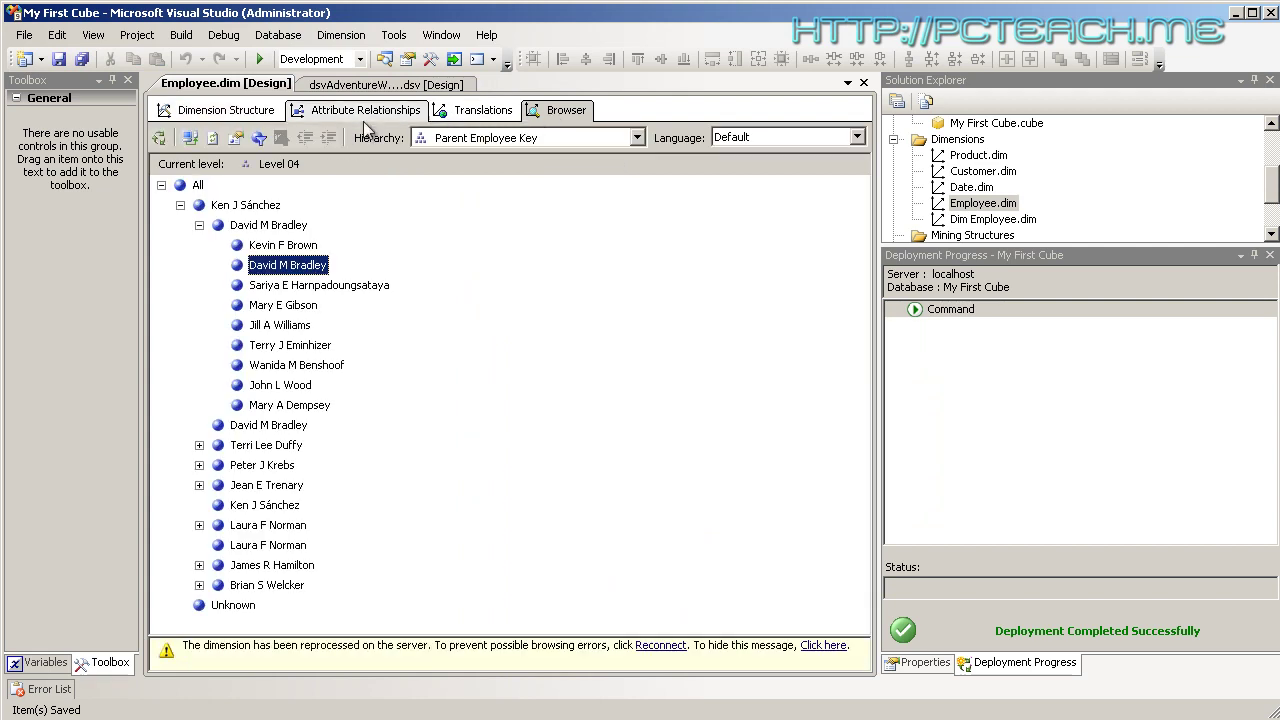
{"action": "left_click", "coordinate": [189, 139]}
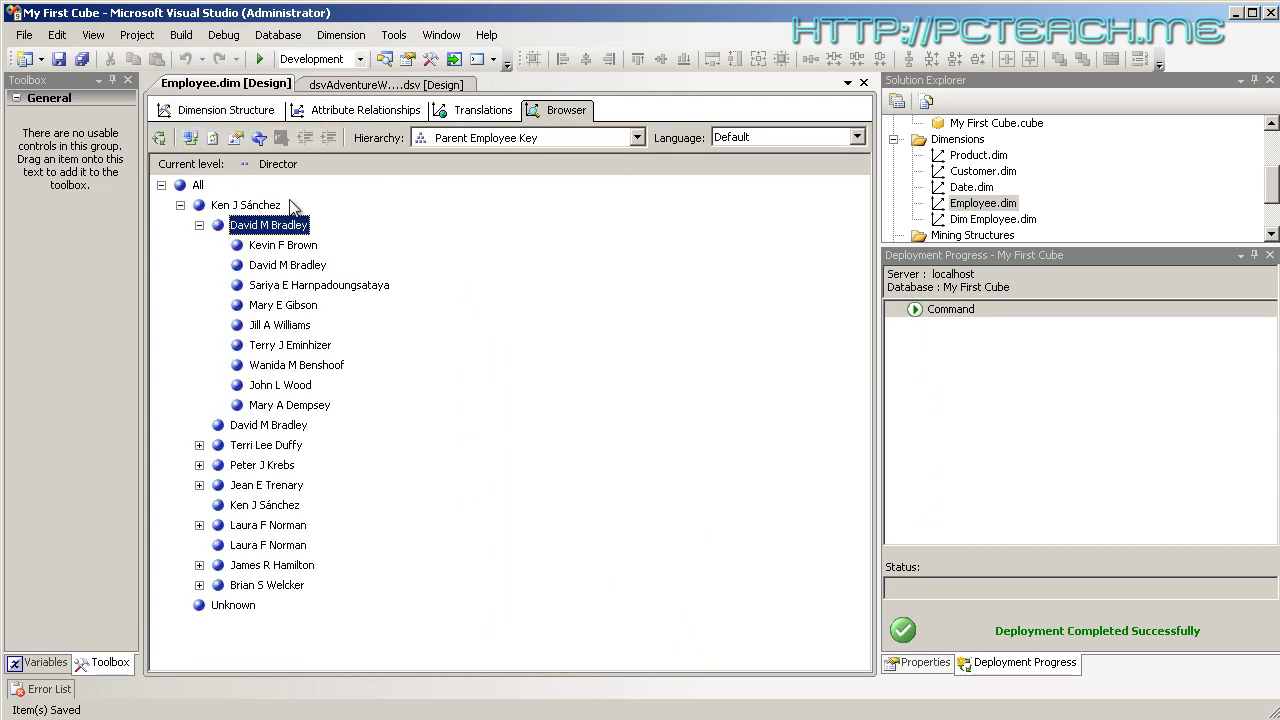
{"action": "left_click", "coordinate": [223, 209]}
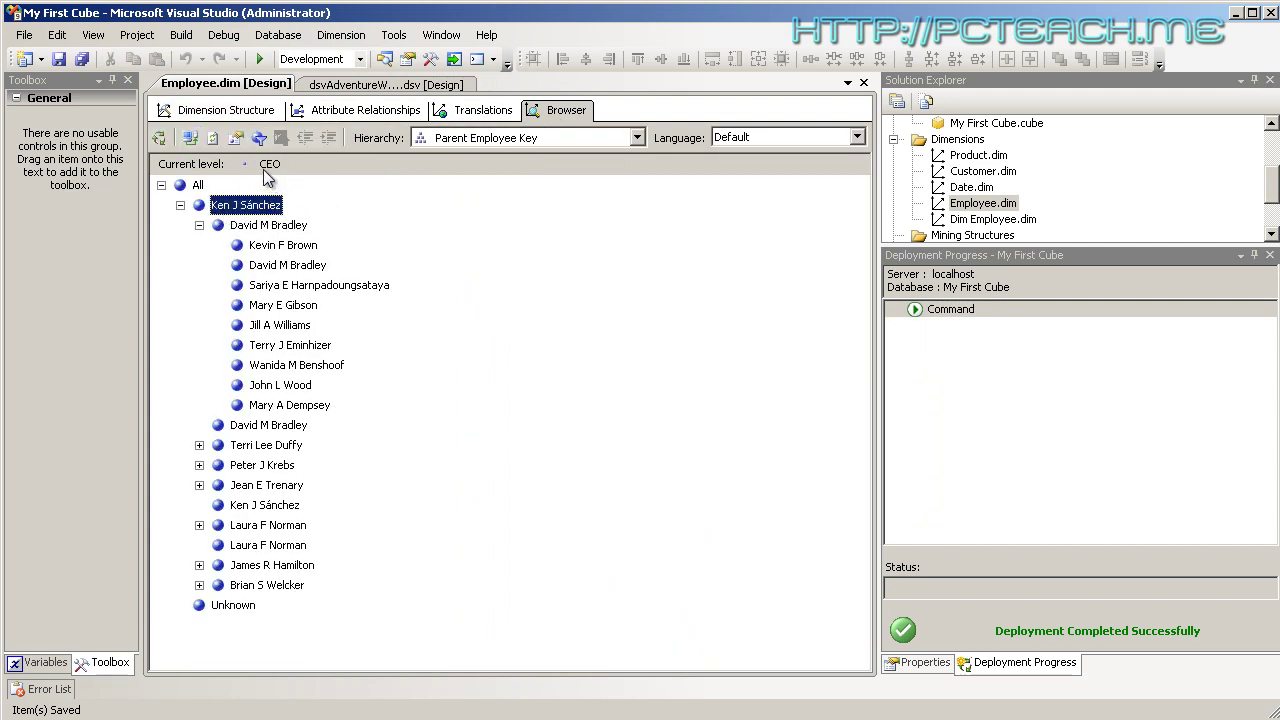
{"action": "left_click", "coordinate": [258, 226]}
{"action": "left_click", "coordinate": [273, 245]}
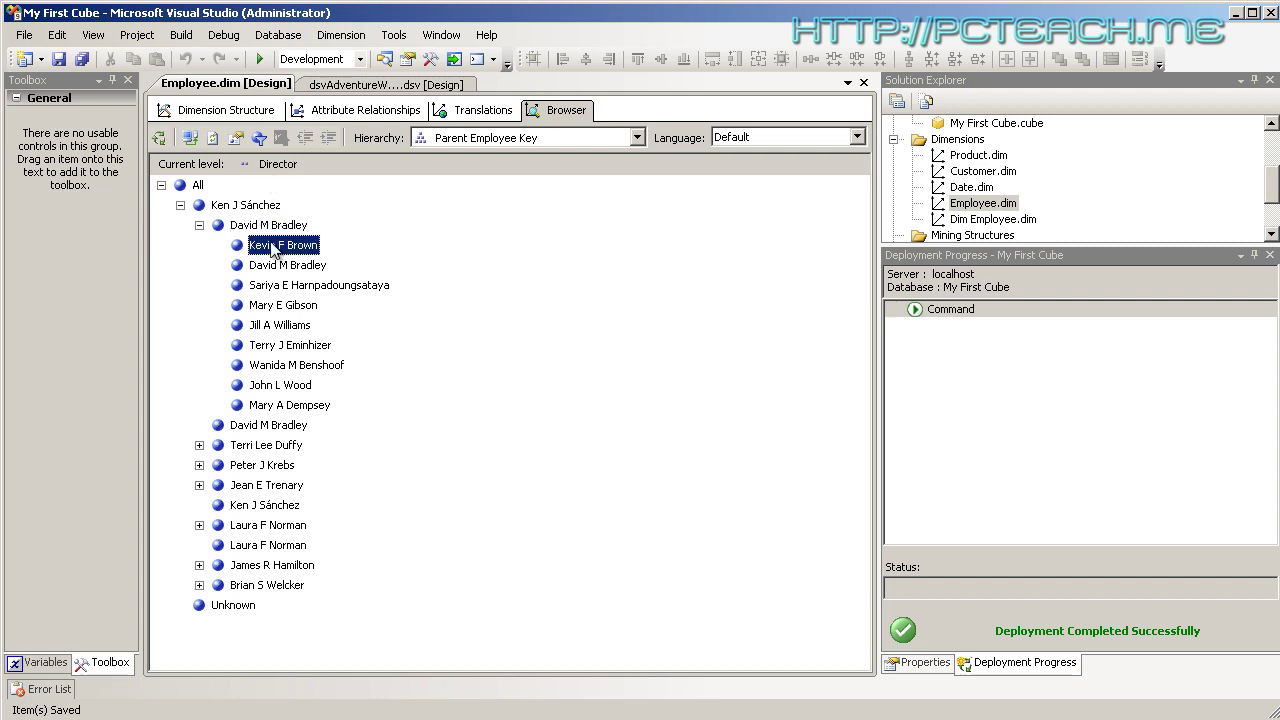
{"action": "left_click", "coordinate": [287, 265]}
{"action": "left_click", "coordinate": [300, 285]}
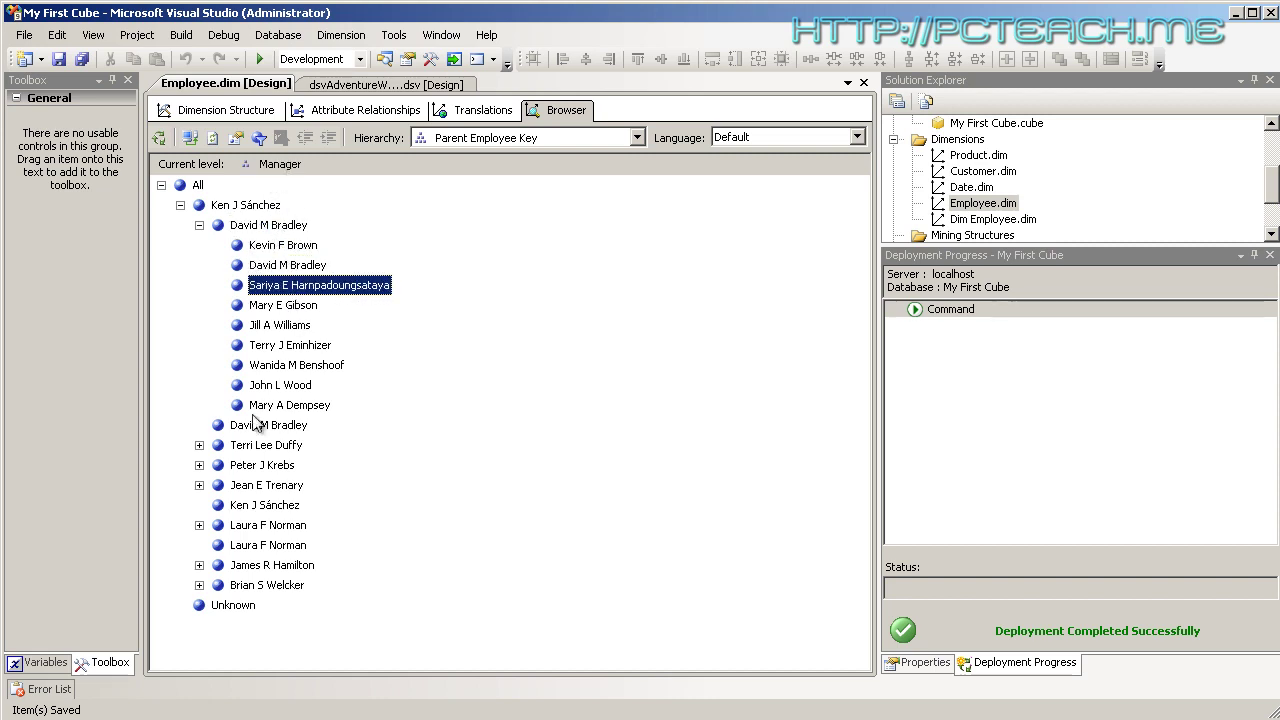
Expand deeper branches to check the Manager and Employee level labels of lower employees
{"action": "left_click", "coordinate": [199, 445]}
{"action": "left_click", "coordinate": [218, 465]}
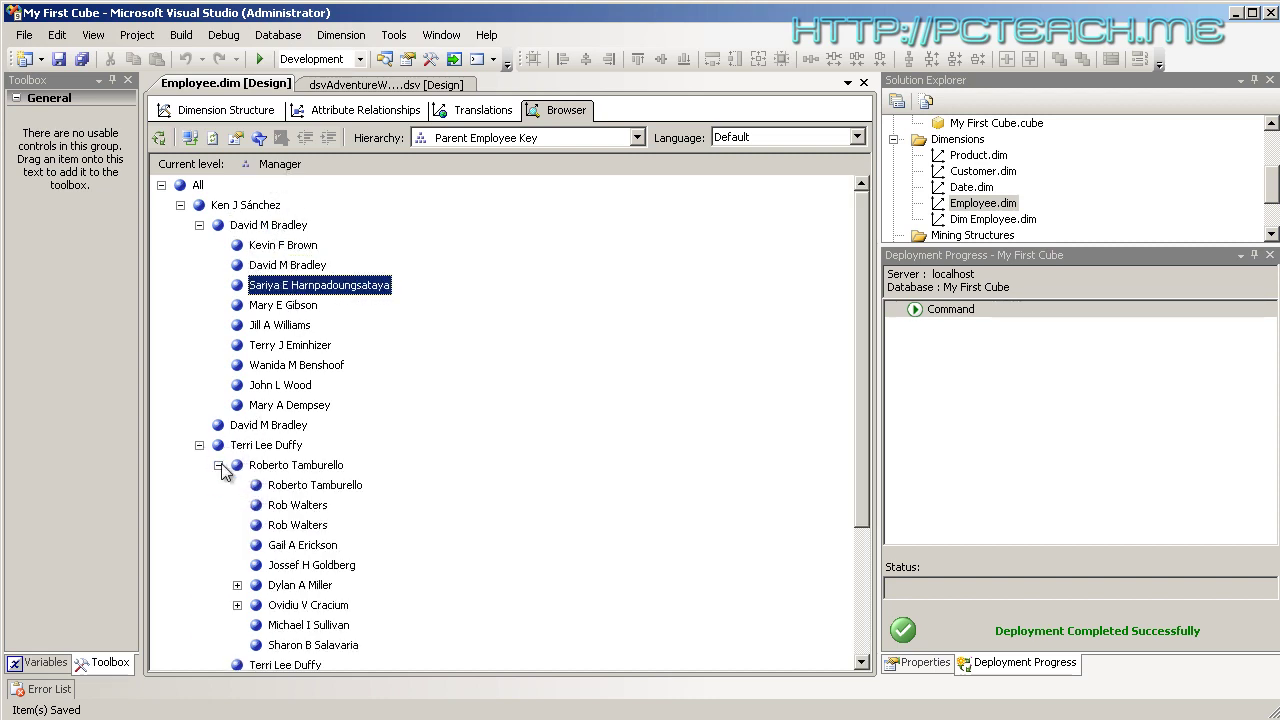
{"action": "left_click", "coordinate": [290, 492]}
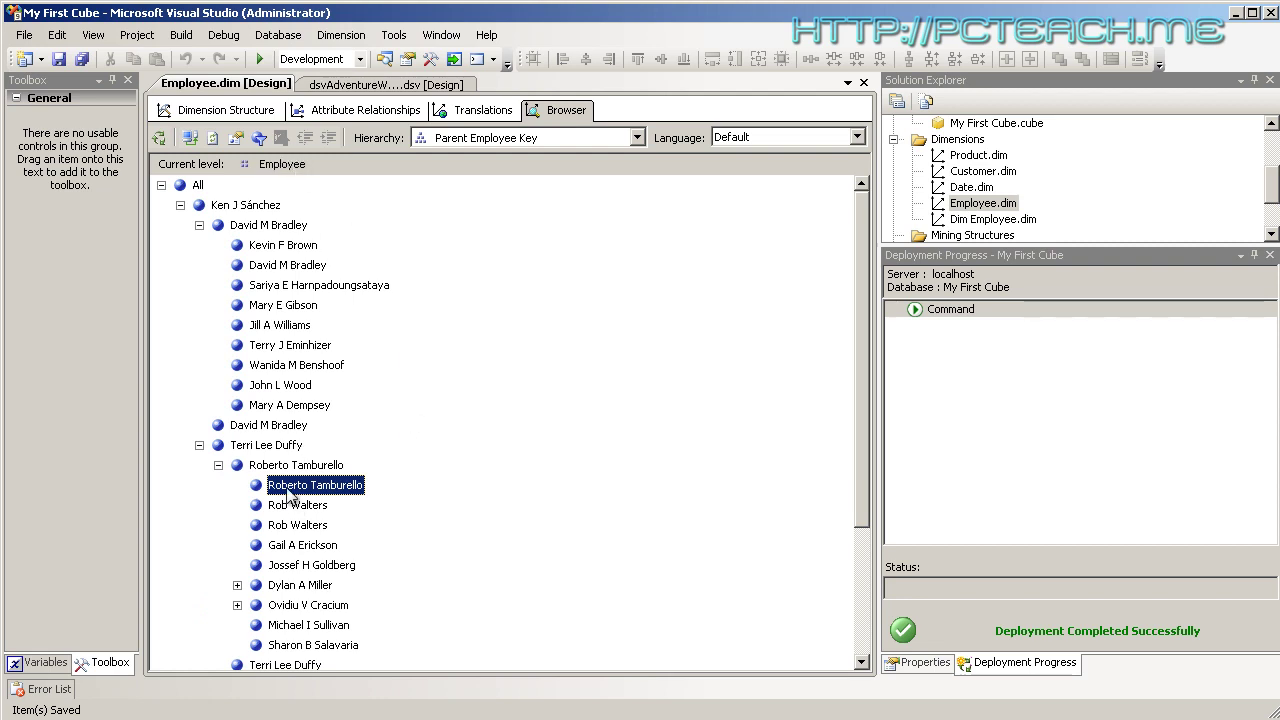
{"action": "left_click", "coordinate": [237, 585]}
{"action": "left_click", "coordinate": [308, 588]}
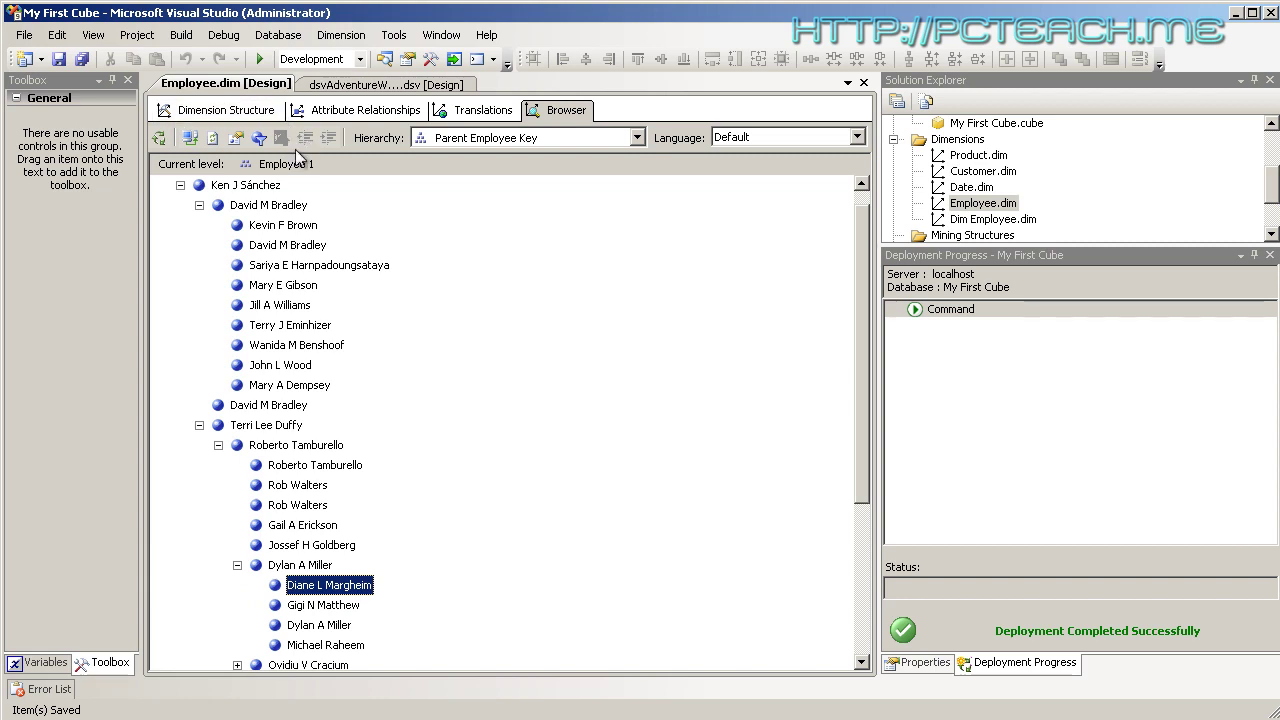
{"action": "left_click", "coordinate": [323, 606]}
{"action": "left_click", "coordinate": [318, 626]}
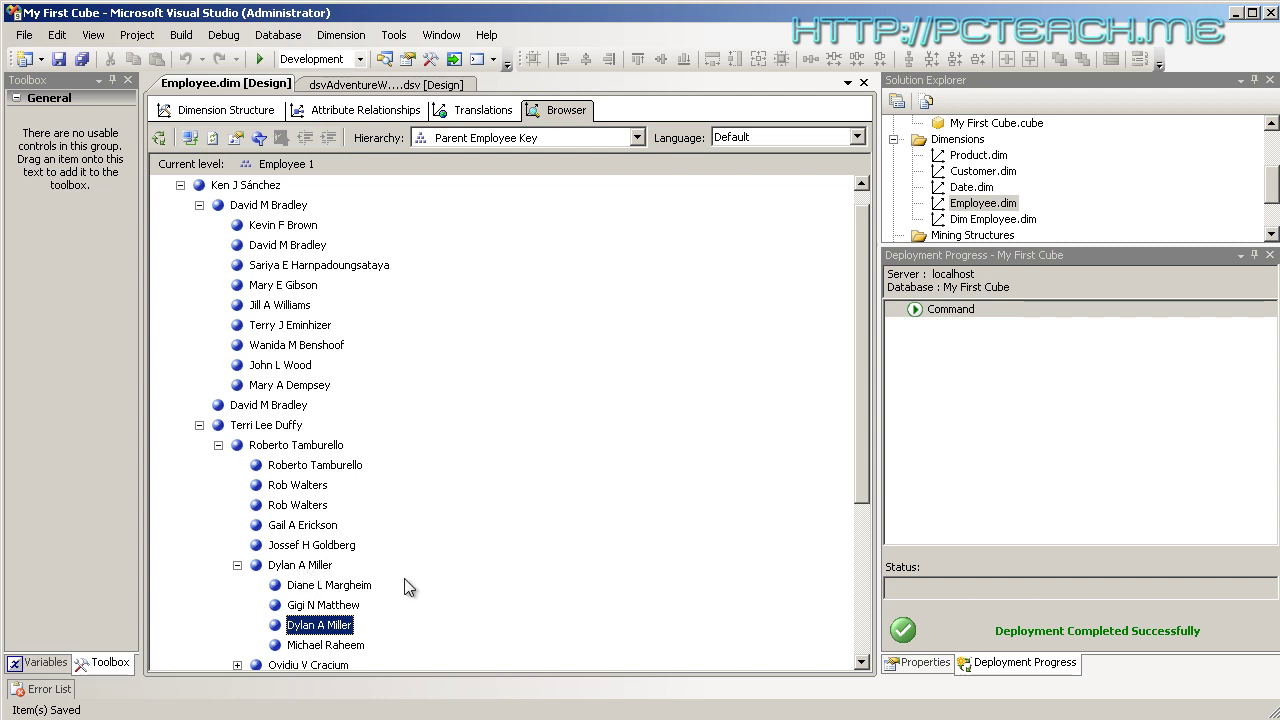
{"action": "mouse_move", "coordinate": [865, 387]}
{"action": "left_mouse_down"}
{"action": "mouse_move", "coordinate": [866, 418]}
{"action": "mouse_move", "coordinate": [866, 392]}
{"action": "left_mouse_up"}
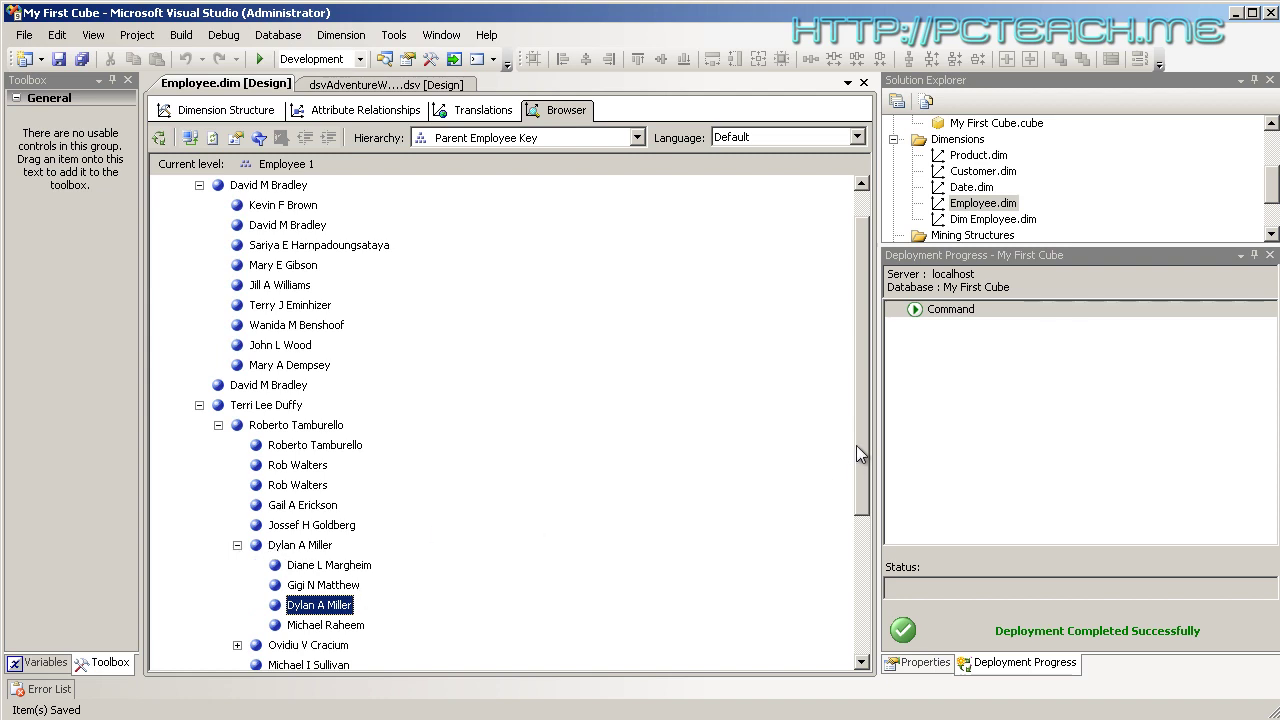
{"action": "left_click_drag", "start_coordinate": [856, 445], "coordinate": [864, 415]}
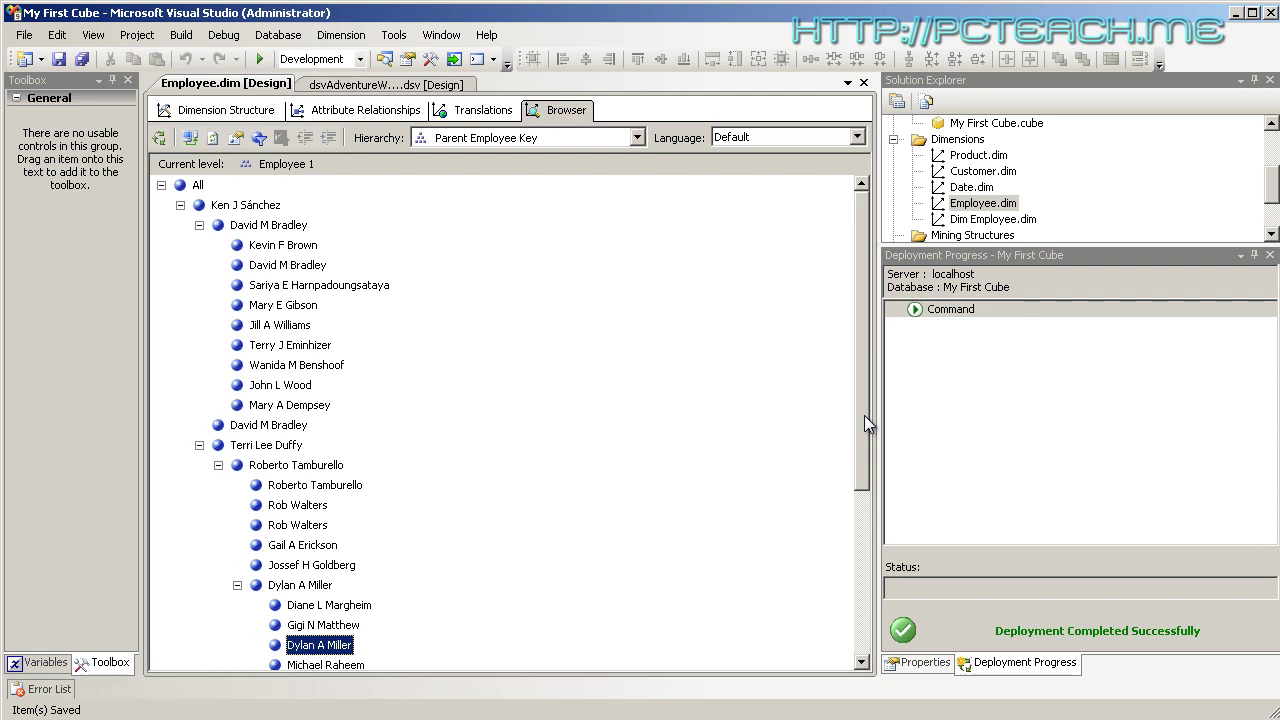
{"action": "left_click", "coordinate": [284, 226]}
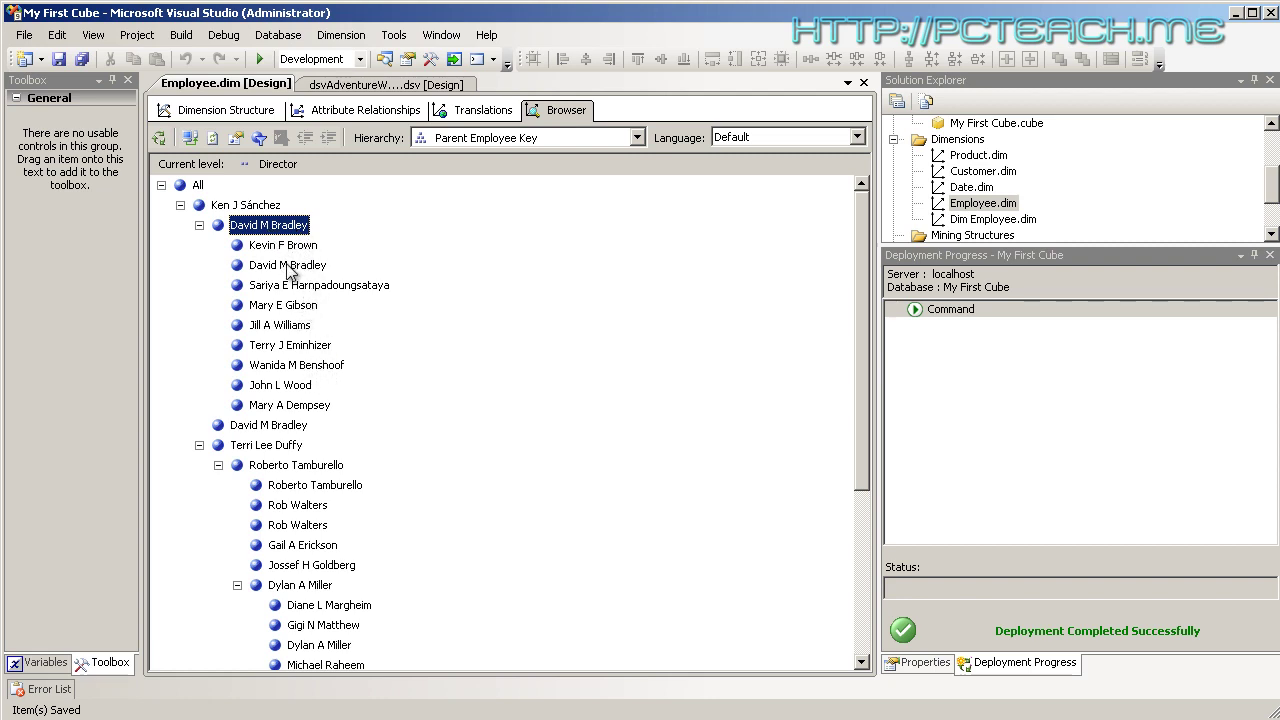
{"action": "left_click", "coordinate": [287, 266]}
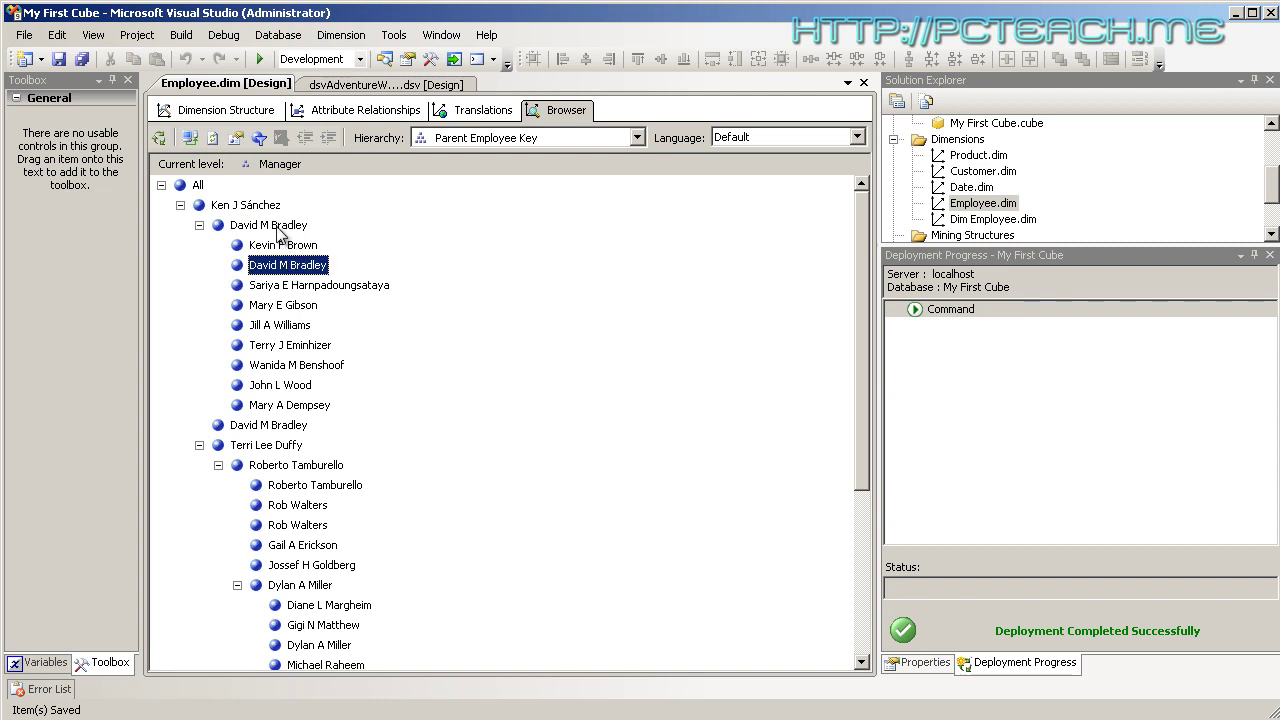
{"action": "left_click", "coordinate": [278, 230]}
{"action": "left_click", "coordinate": [277, 267]}
{"action": "left_click", "coordinate": [268, 226]}
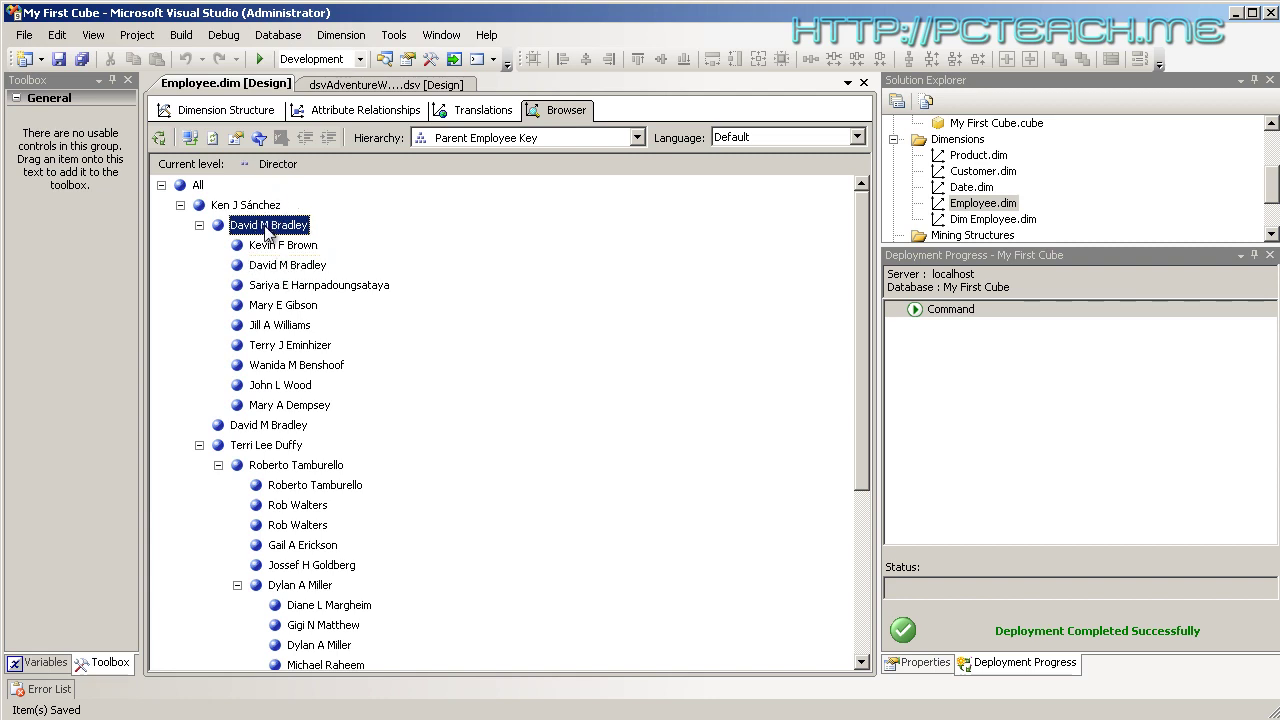
{"action": "left_click", "coordinate": [279, 267]}
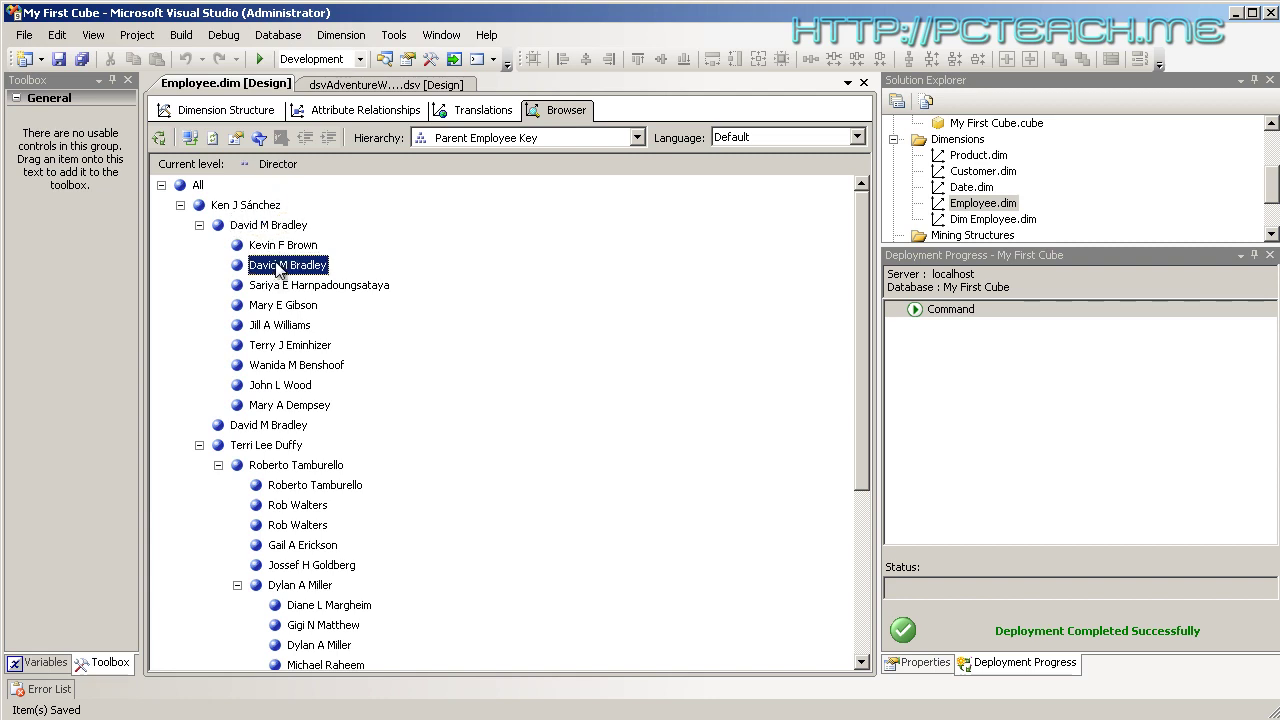
{"action": "left_click", "coordinate": [334, 467]}
{"action": "left_click", "coordinate": [346, 488]}
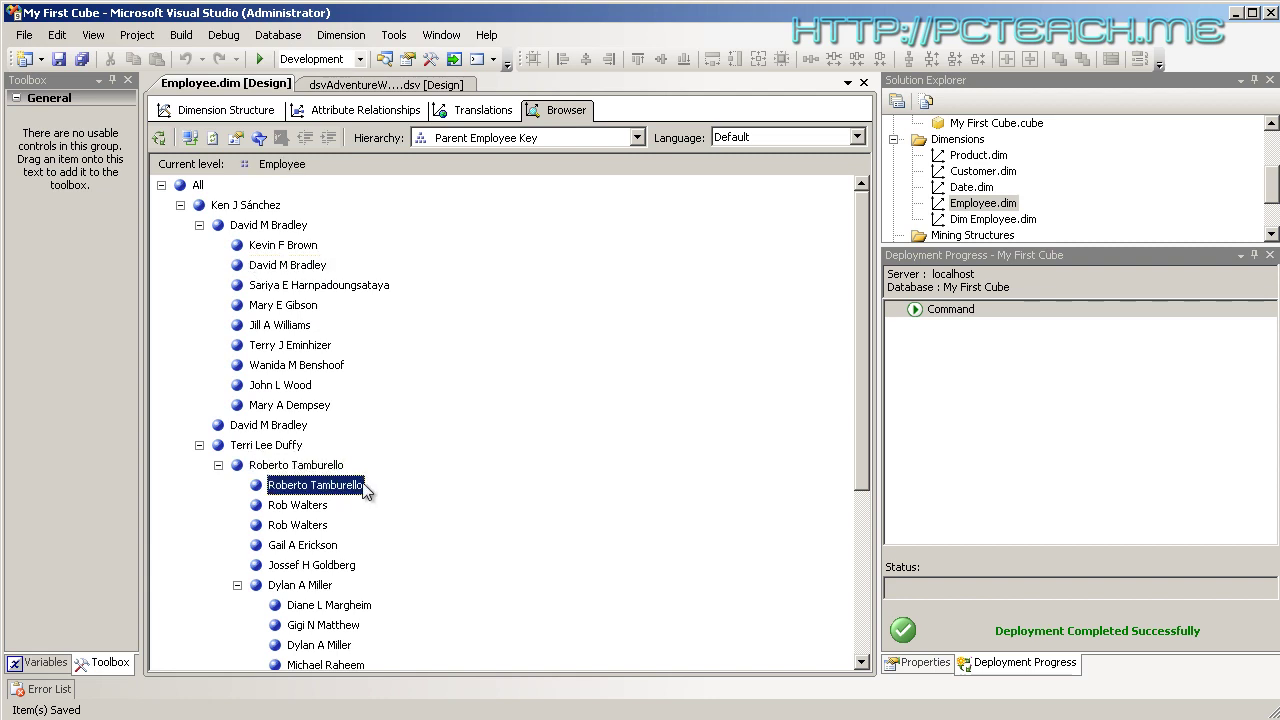
{"action": "left_click", "coordinate": [314, 471]}
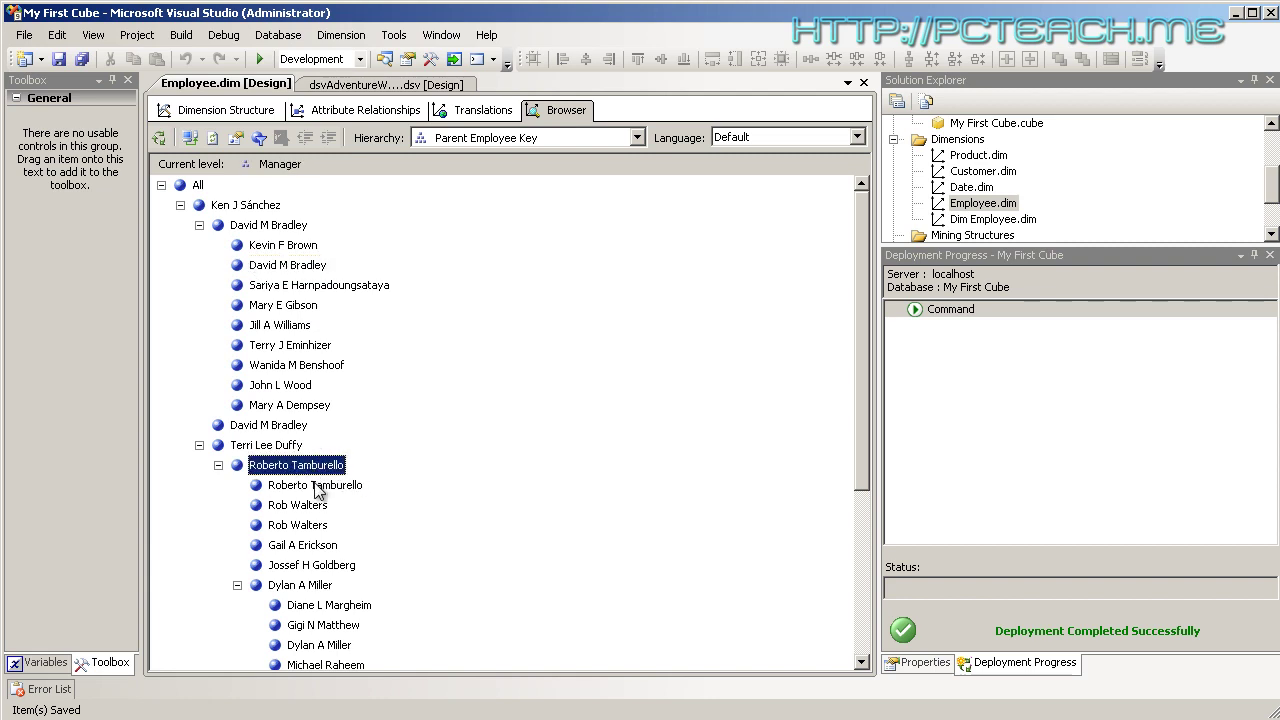
{"action": "left_click", "coordinate": [316, 480]}
{"action": "left_click", "coordinate": [318, 471]}
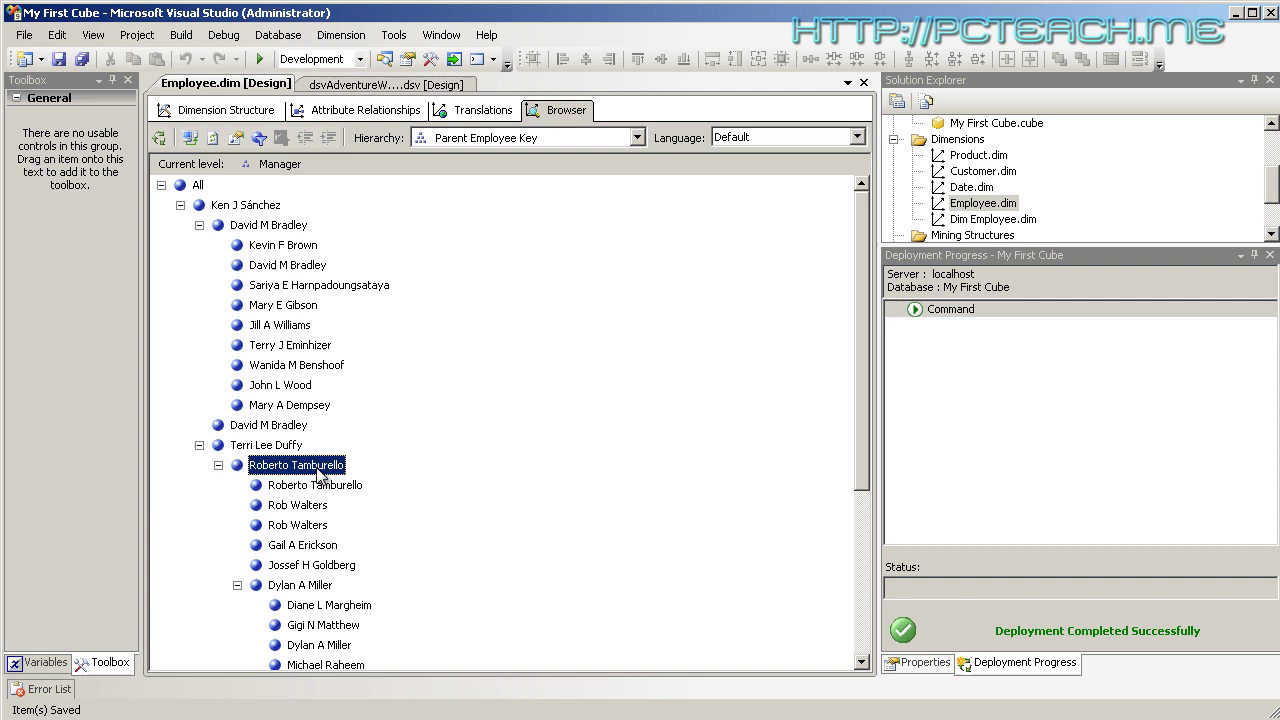
On Dimension Structure, change Parent Employee Key's RootMemberIf property to ParentIsSelf
{"action": "left_click", "coordinate": [238, 117]}
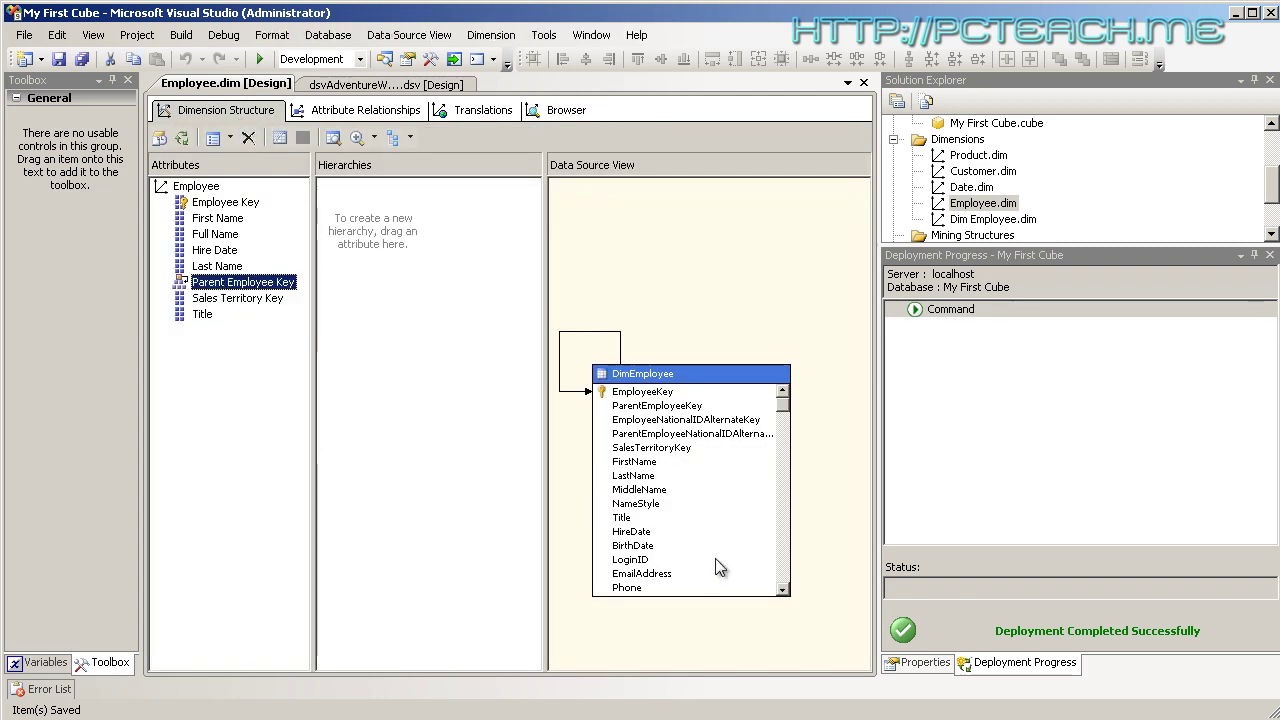
{"action": "left_click", "coordinate": [912, 663]}
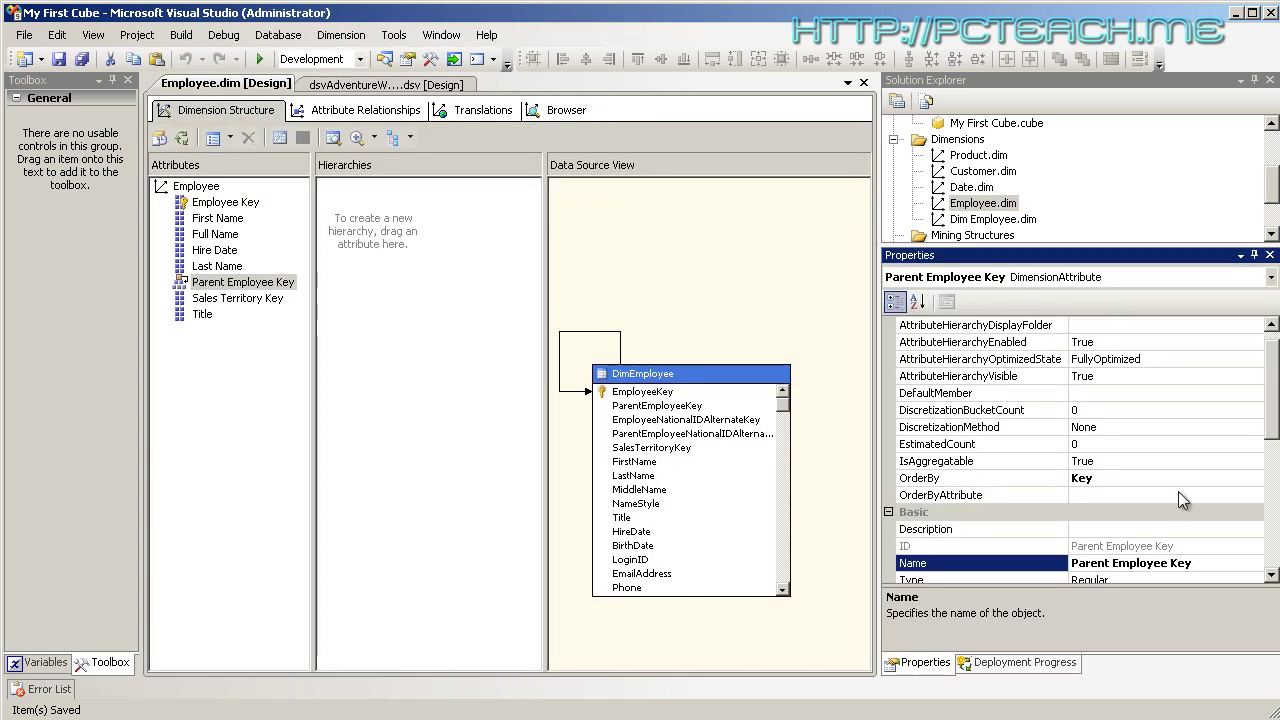
{"action": "left_click_drag", "start_coordinate": [1274, 412], "coordinate": [1275, 374]}
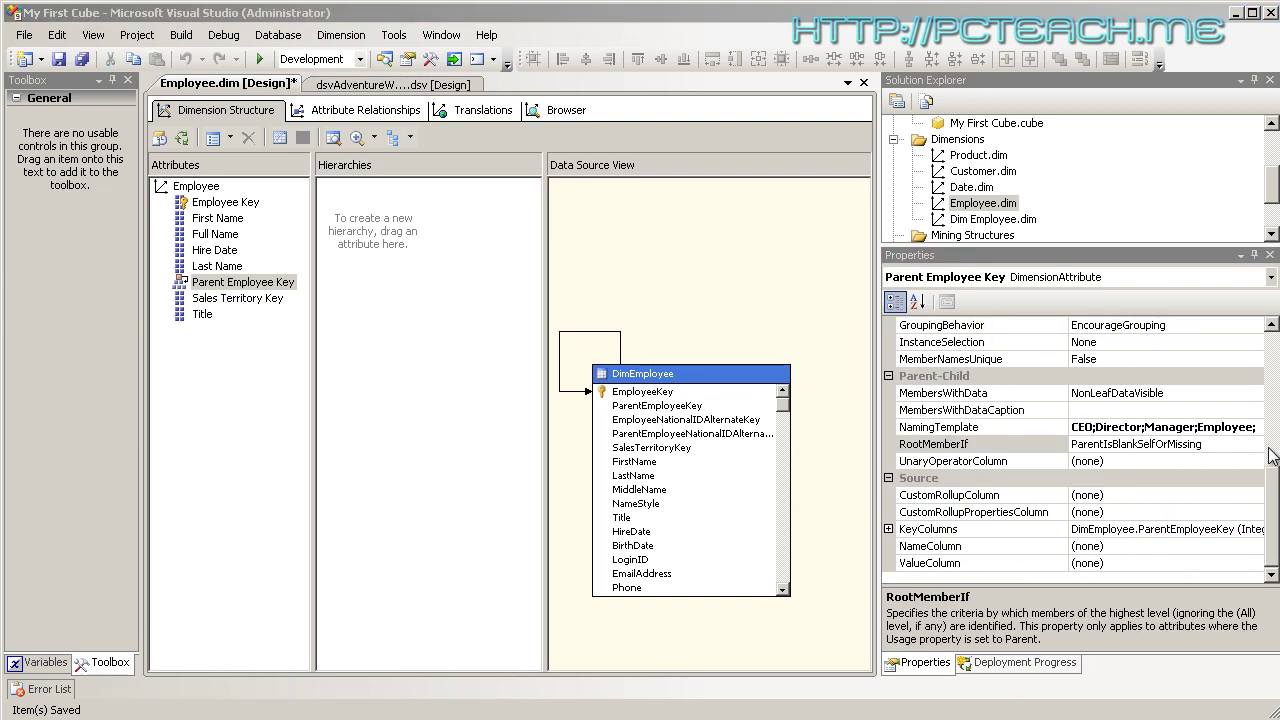
{"action": "scroll", "coordinate": [1273, 452], "scroll_direction": "up", "scroll_amount": 3}
{"action": "scroll", "coordinate": [1273, 455], "scroll_direction": "down", "scroll_amount": 3}
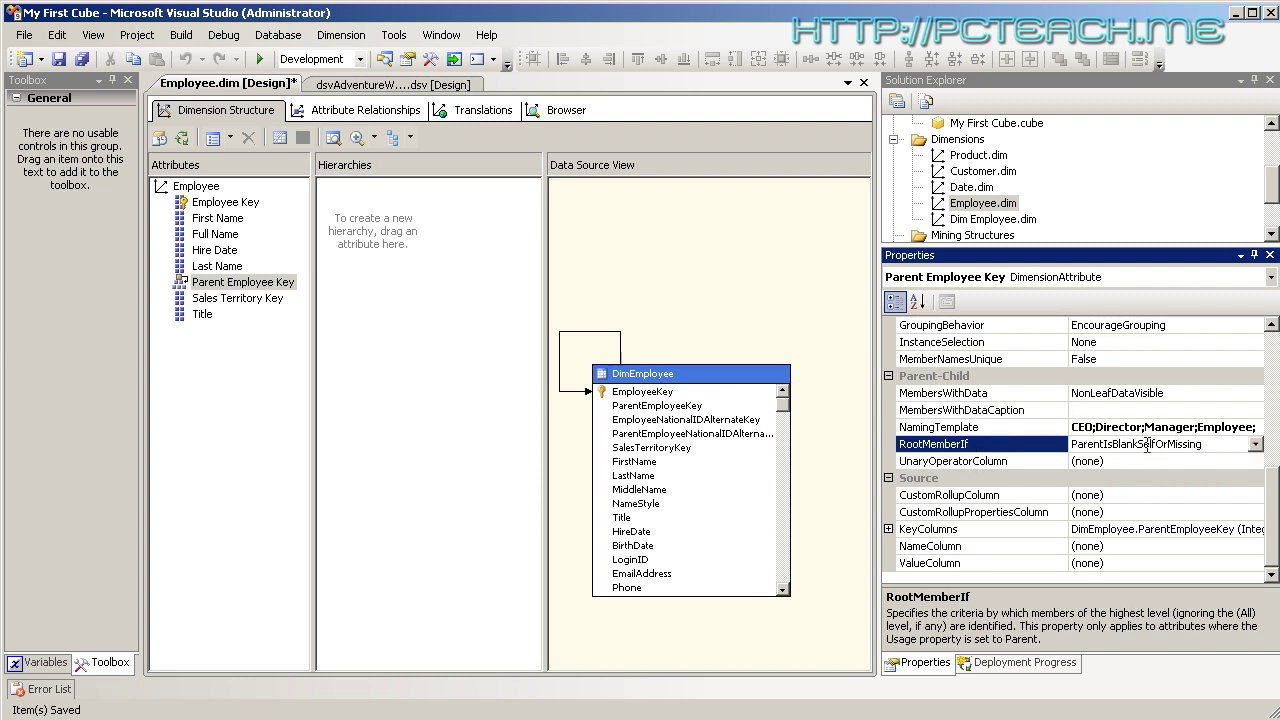
{"action": "left_click", "coordinate": [1255, 444]}
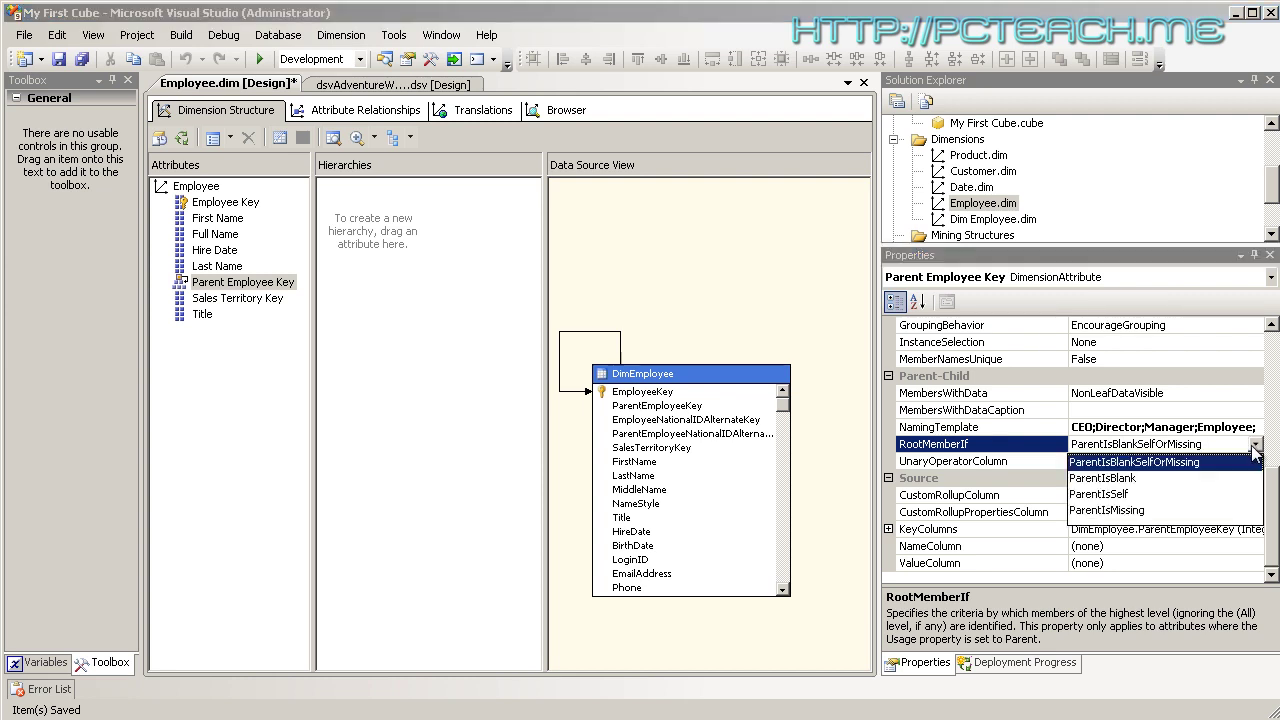
{"action": "left_click", "coordinate": [1100, 494]}
Build, deploy and run full processing of the Employee dimension, then close the failed-processing dialogs
{"action": "left_click", "coordinate": [160, 137]}
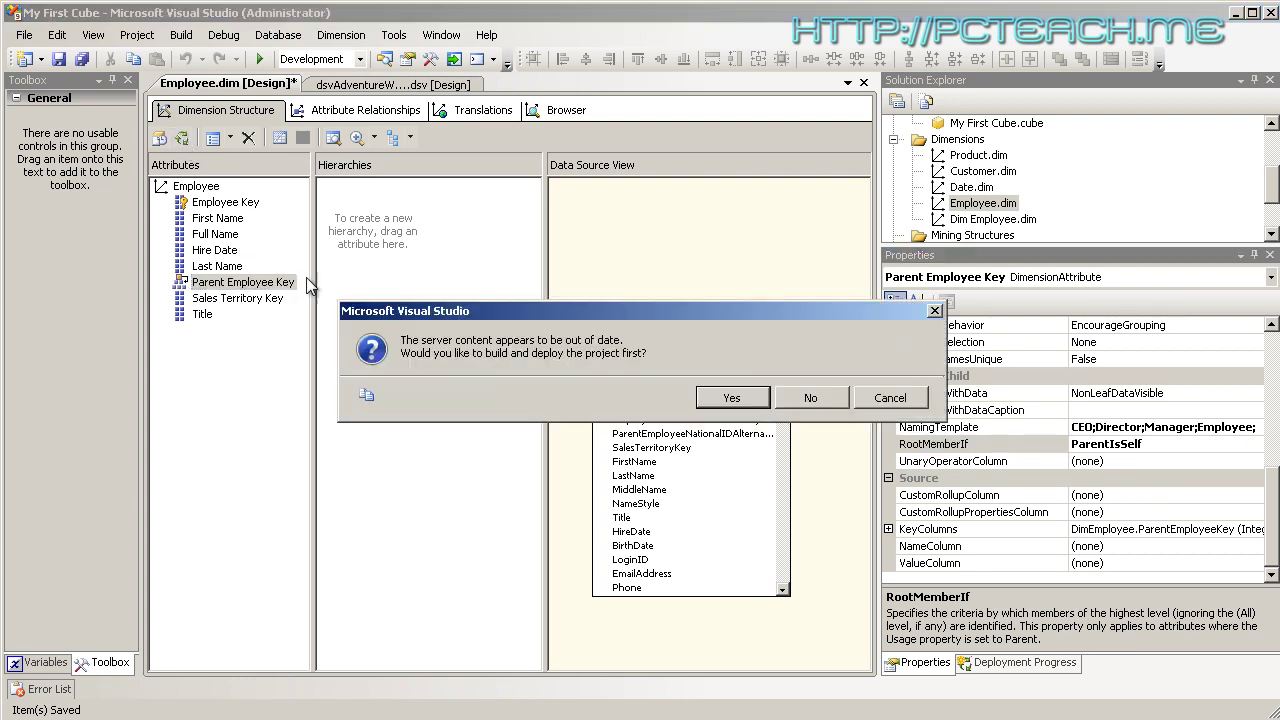
{"action": "left_click", "coordinate": [730, 398]}
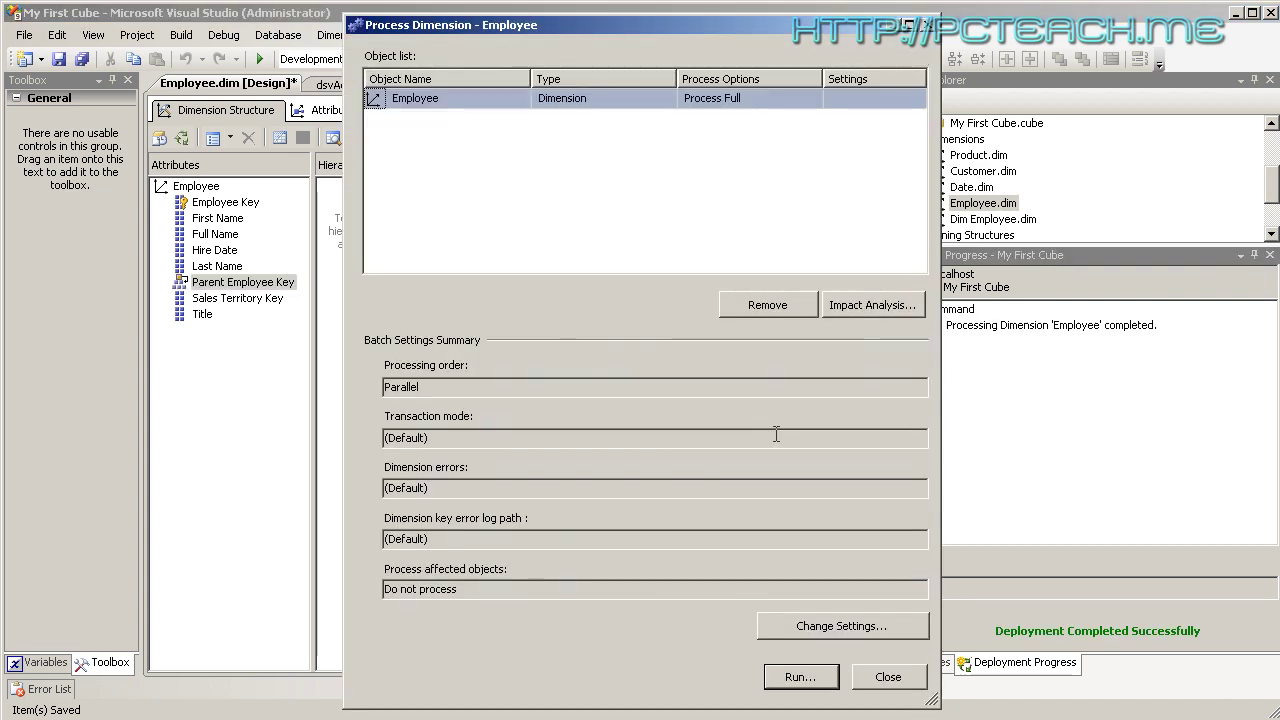
{"action": "left_click", "coordinate": [800, 678]}
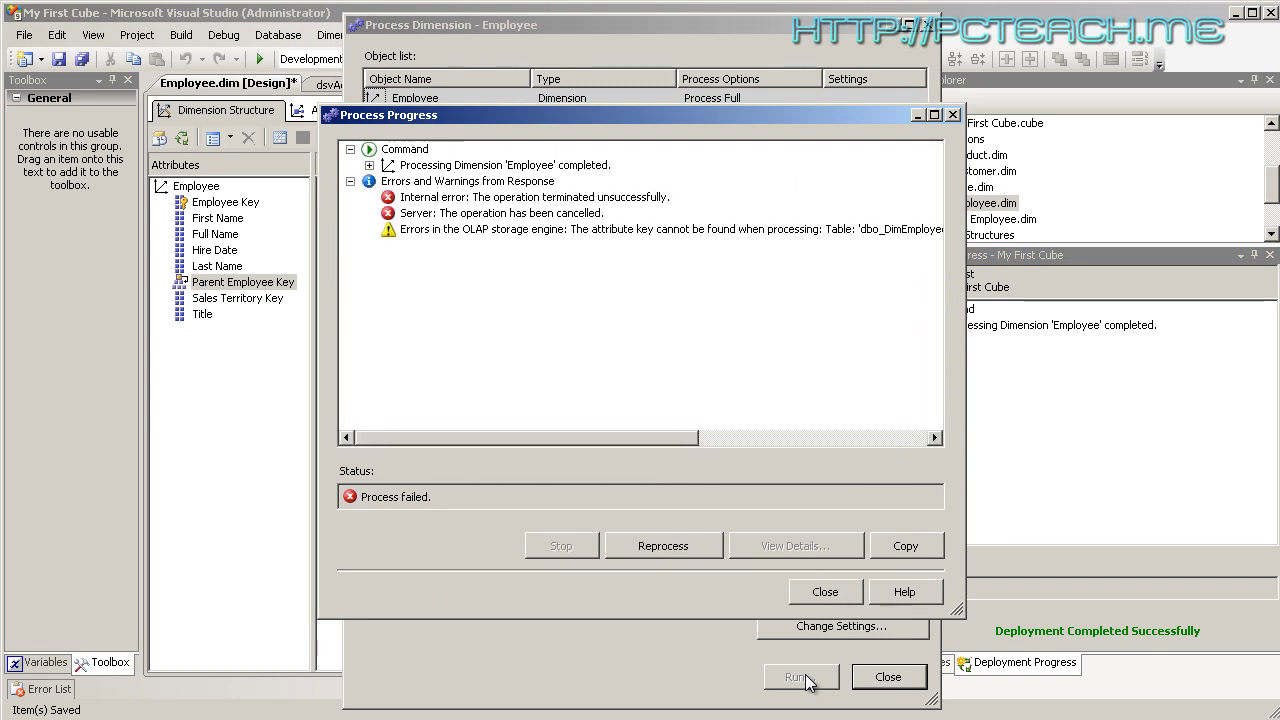
{"action": "left_click", "coordinate": [846, 593]}
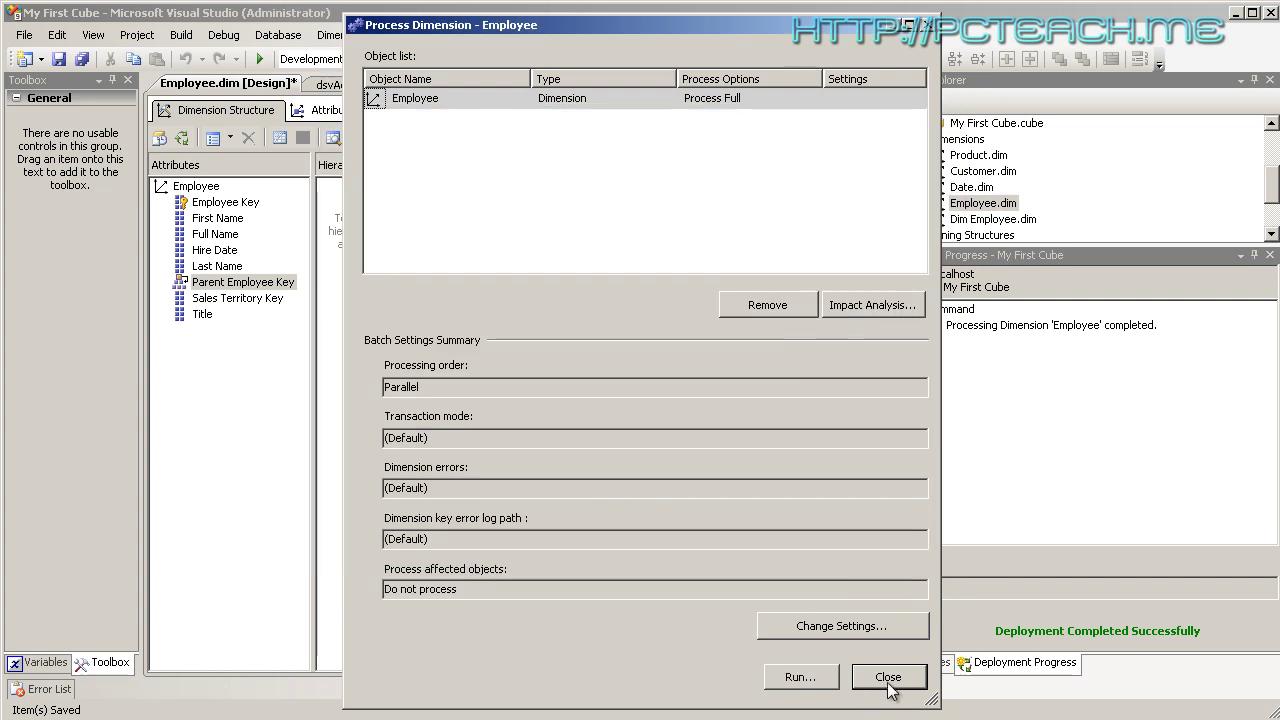
{"action": "left_click", "coordinate": [888, 677]}
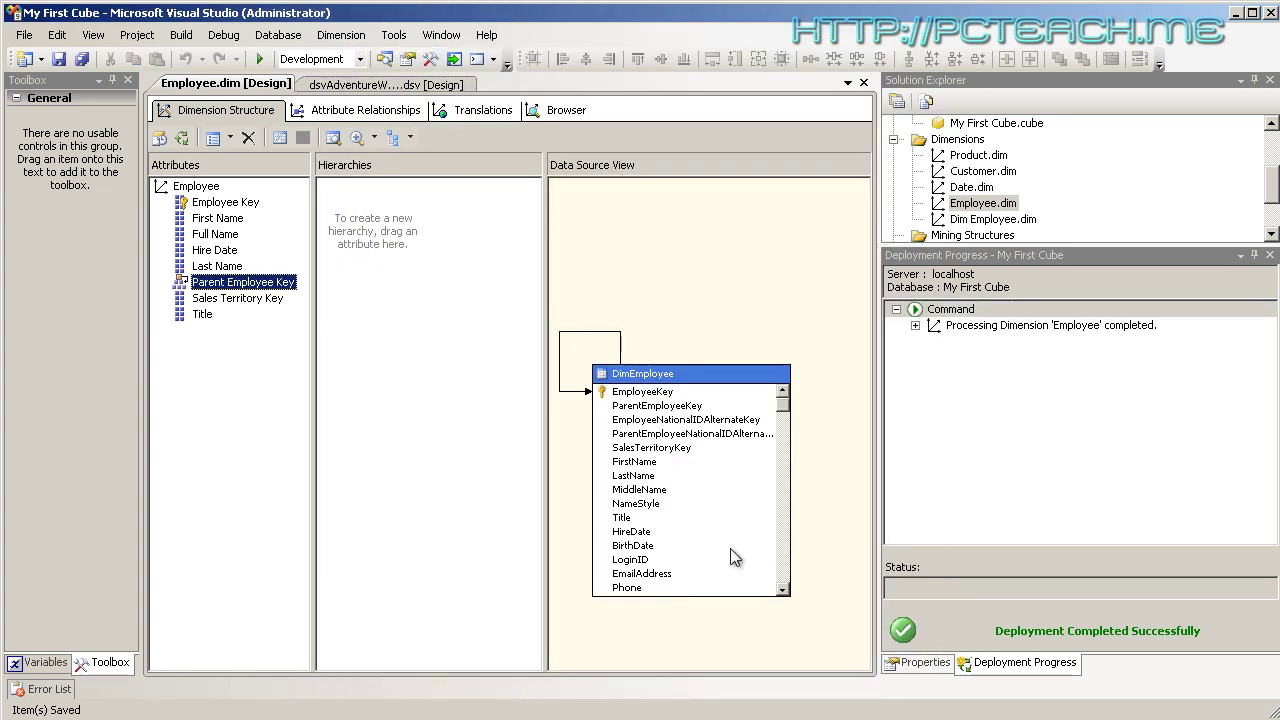
Set Parent Employee Key's RootMemberIf back to ParentIsBlankSelfOrMissing
{"action": "left_click", "coordinate": [912, 663]}
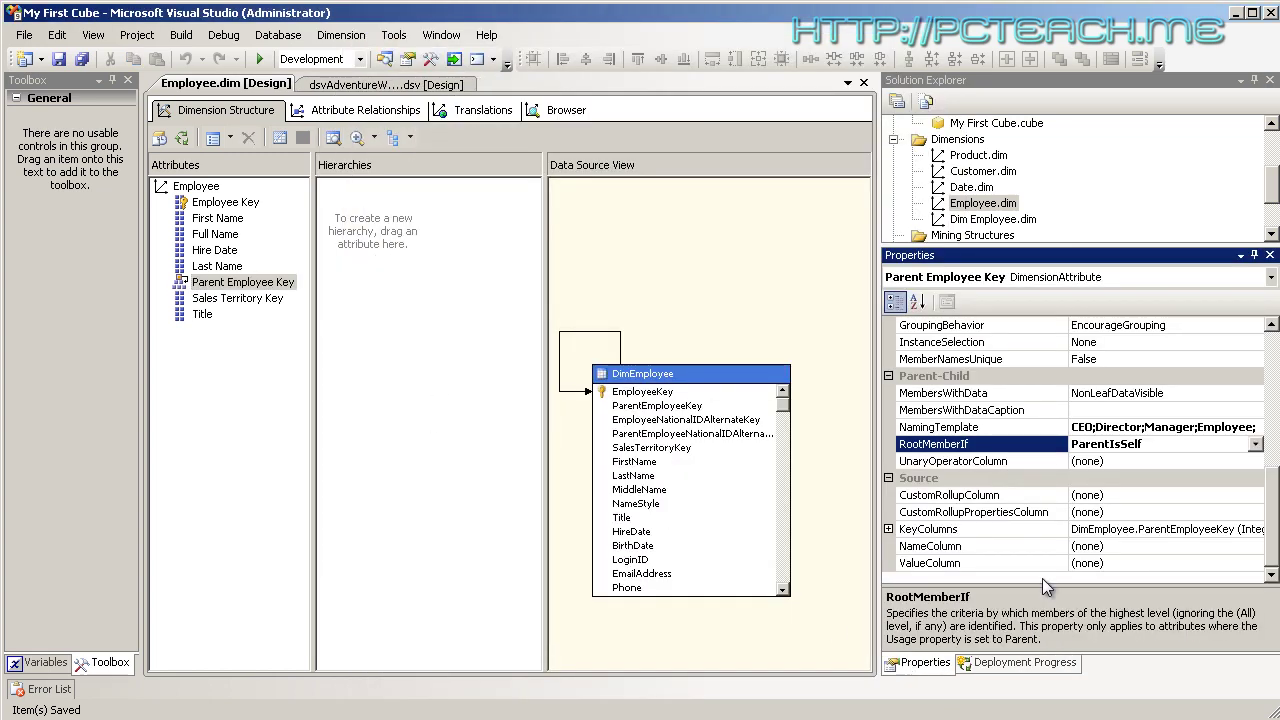
{"action": "left_click", "coordinate": [1255, 444]}
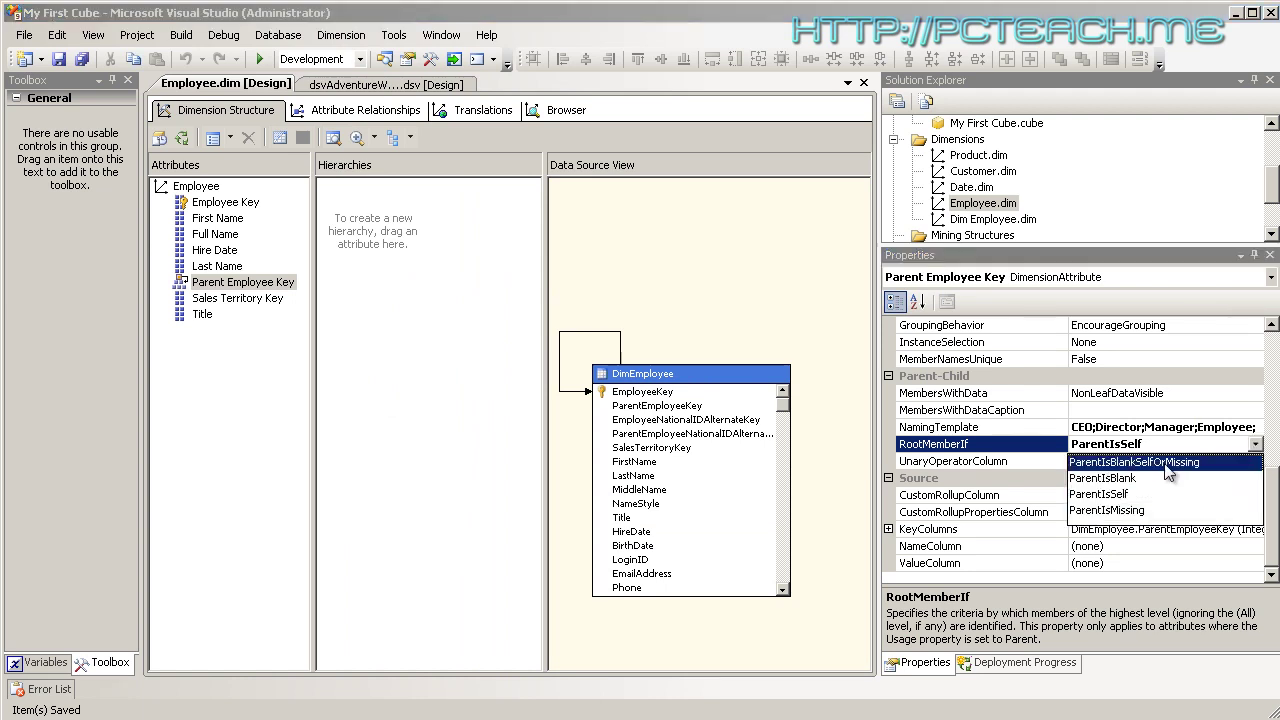
{"action": "left_click", "coordinate": [1166, 463]}
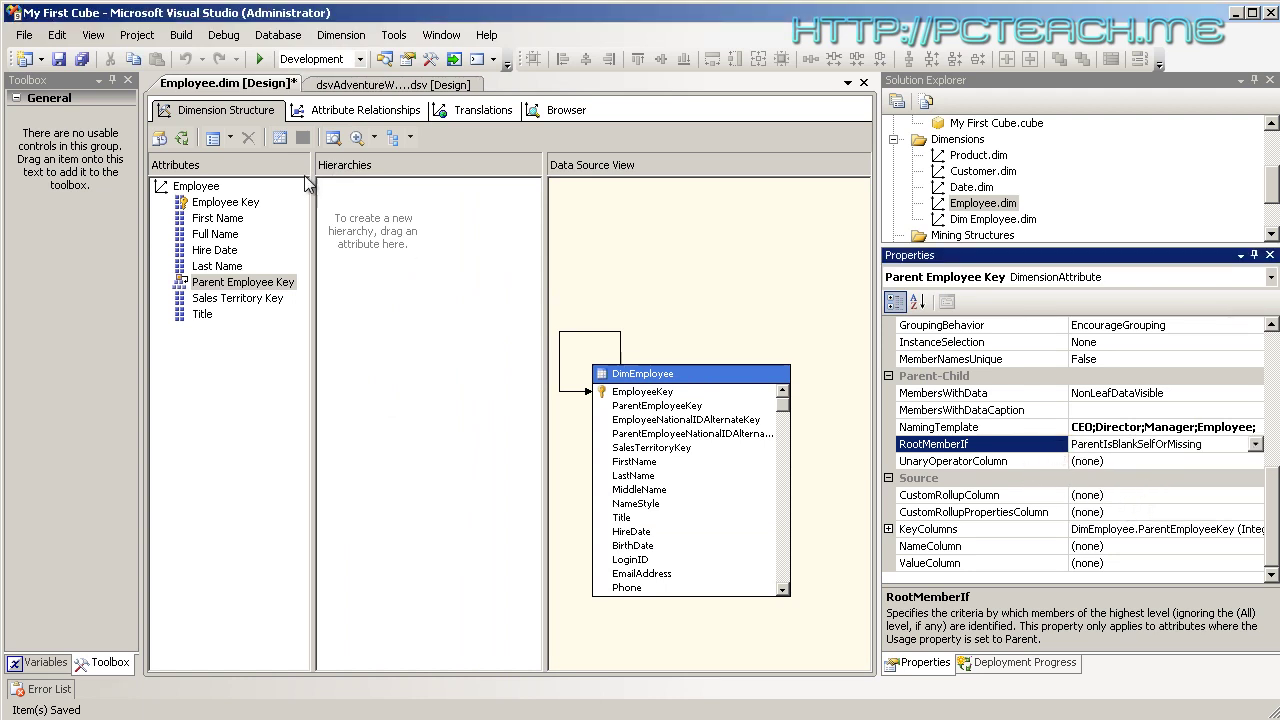
Deploy and reprocess the Employee dimension successfully, then browse its hierarchy
{"action": "left_click", "coordinate": [188, 141]}
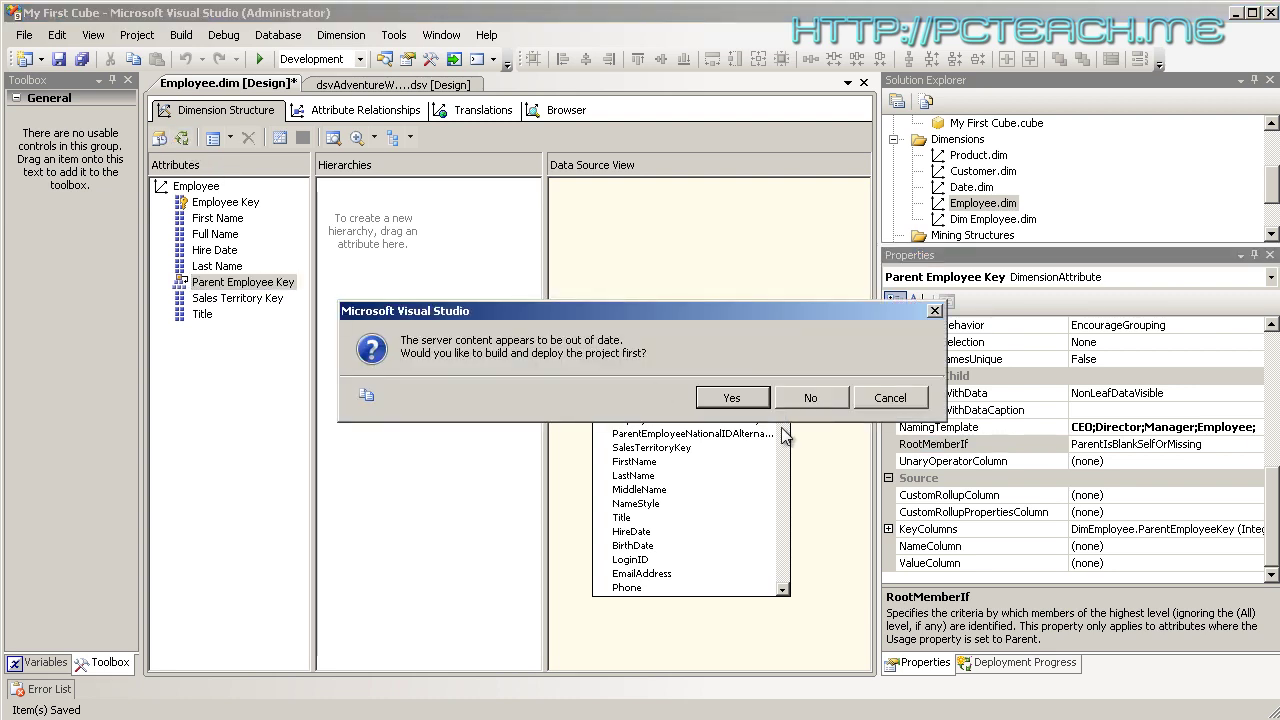
{"action": "left_click", "coordinate": [733, 398]}
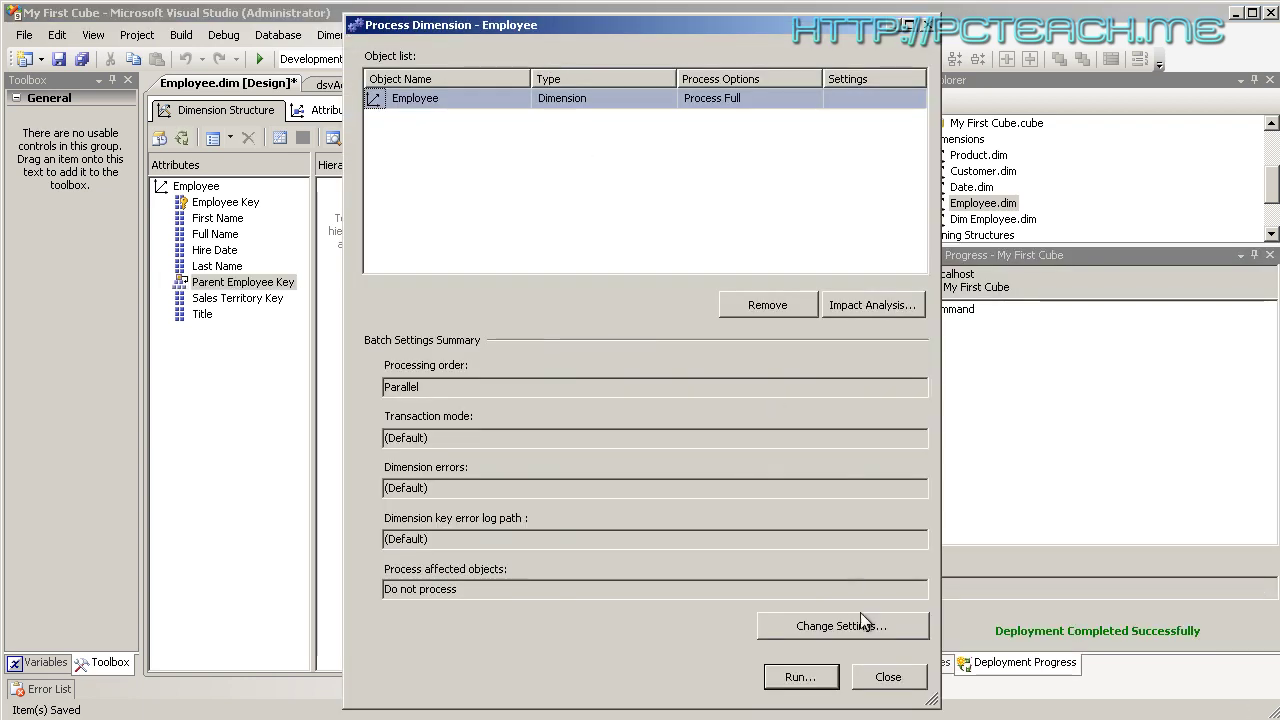
{"action": "left_click", "coordinate": [802, 676]}
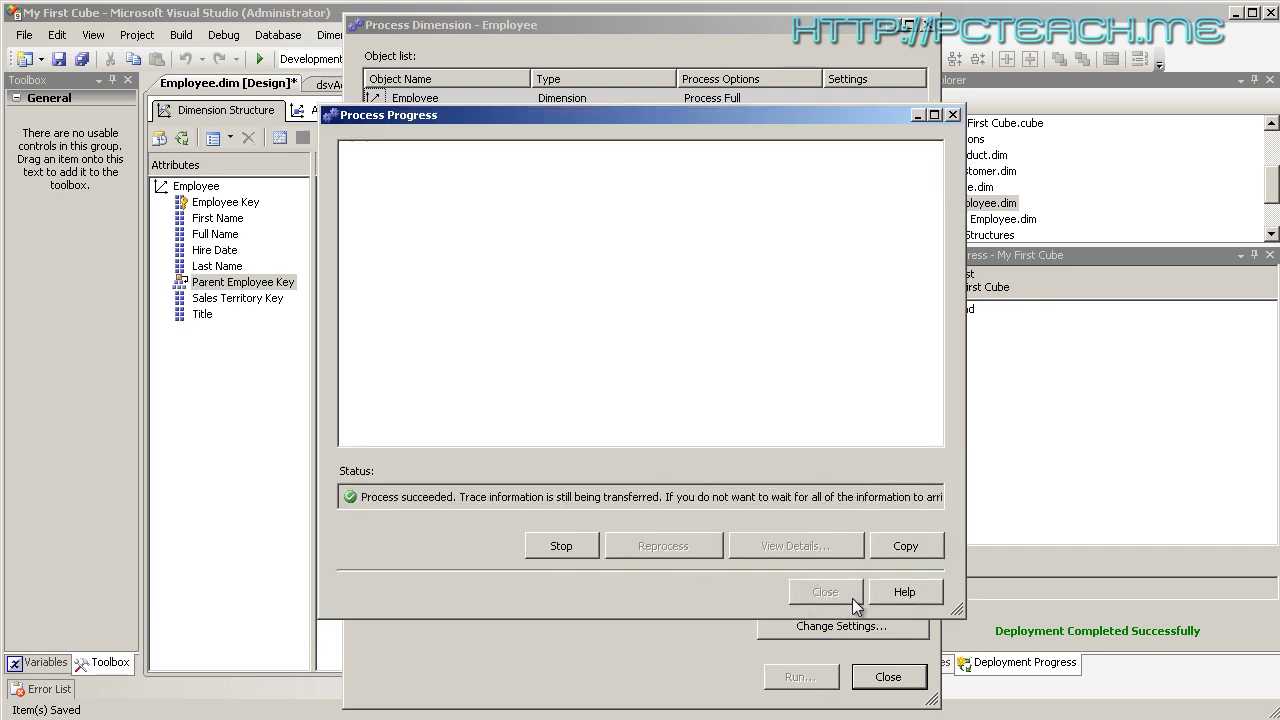
{"action": "left_click", "coordinate": [848, 593]}
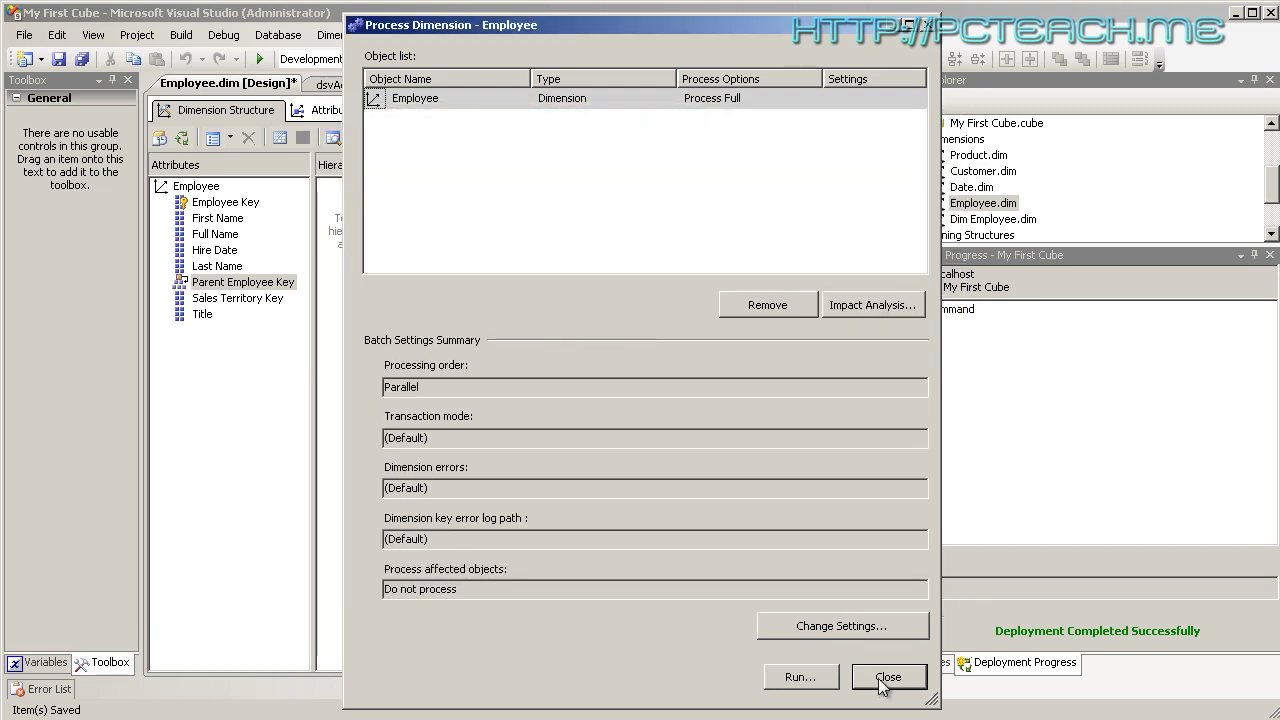
{"action": "left_click", "coordinate": [886, 678]}
{"action": "left_click", "coordinate": [555, 112]}
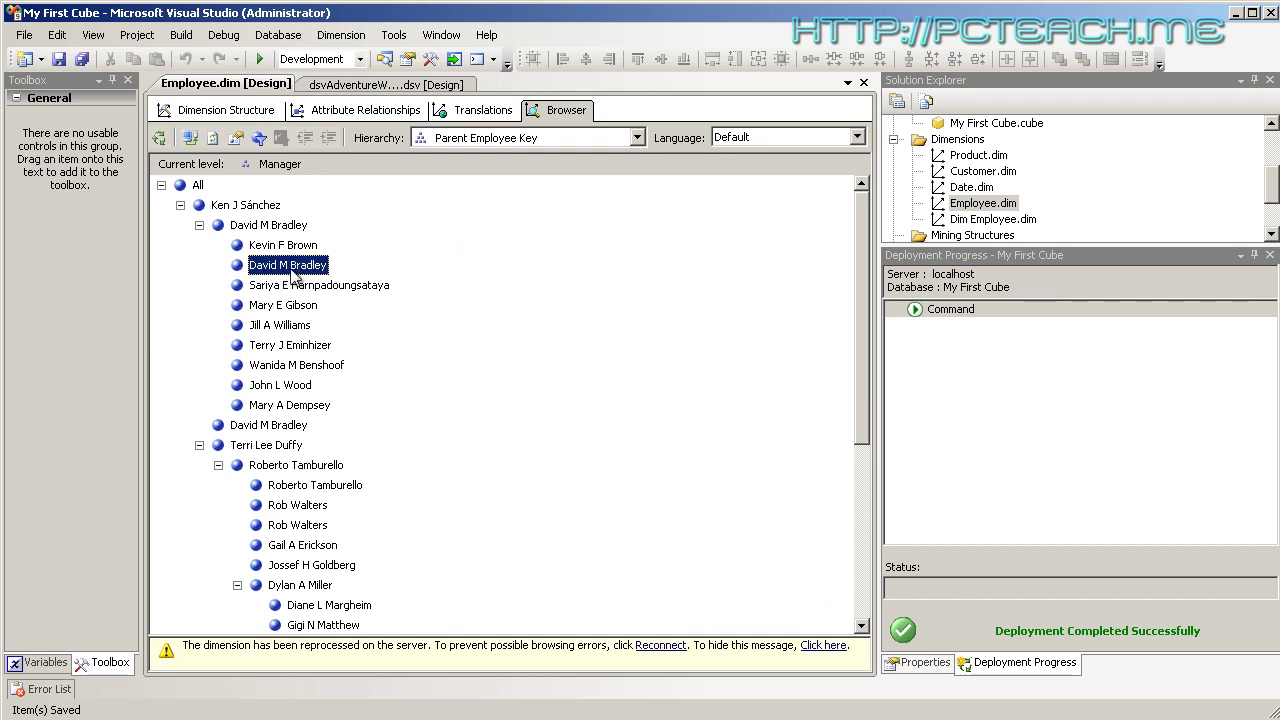
{"action": "left_click", "coordinate": [246, 224]}
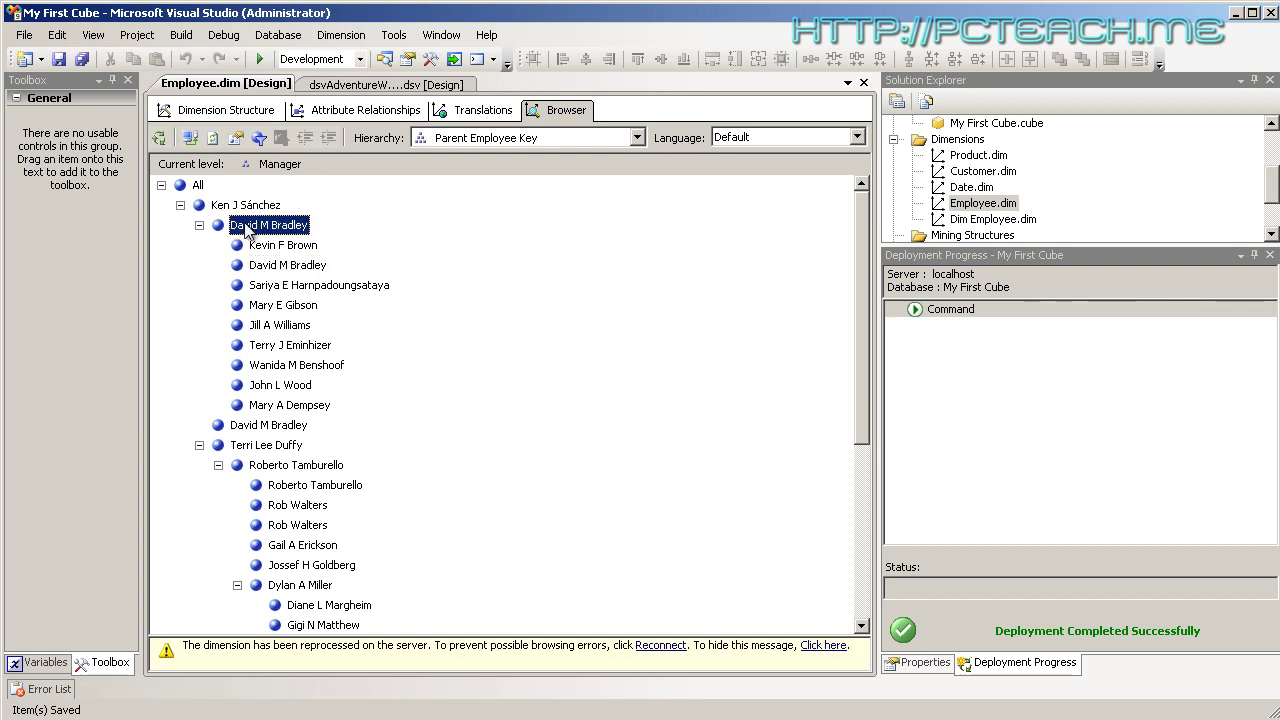
{"action": "left_click", "coordinate": [277, 266]}
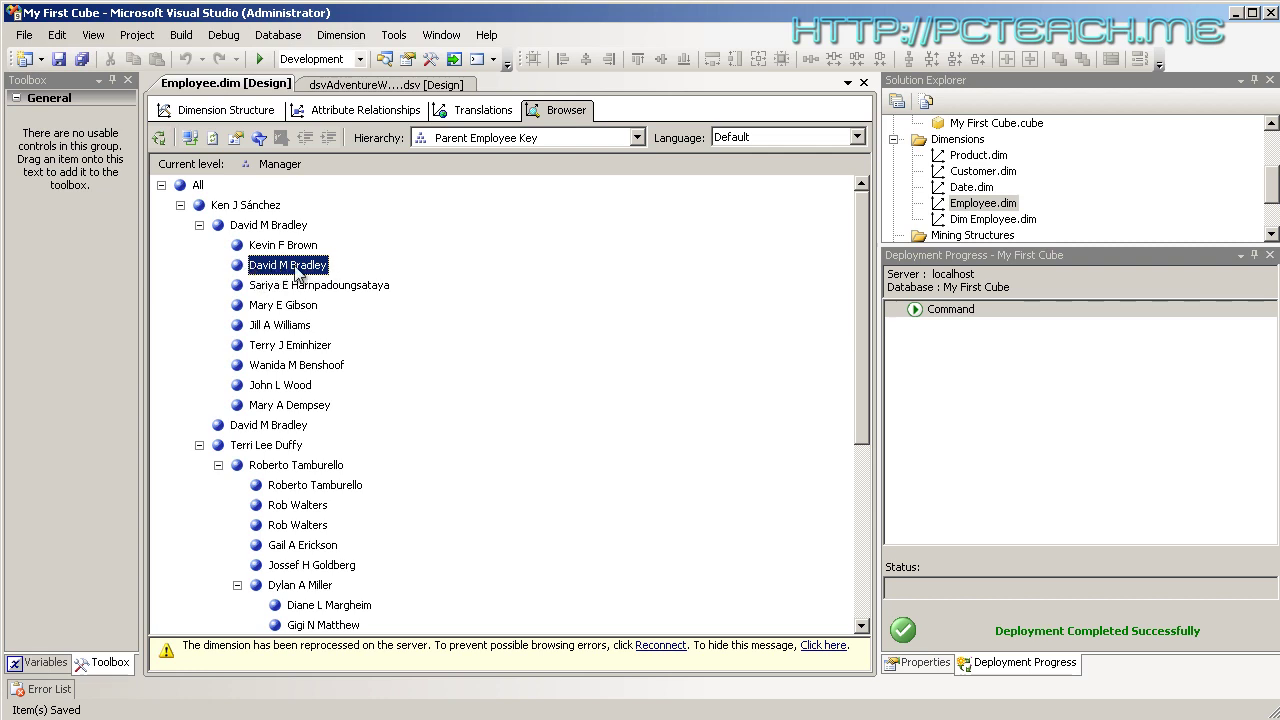
Set Parent Employee Key's MembersWithData property to NonLeafDataHidden
{"action": "left_click", "coordinate": [228, 112]}
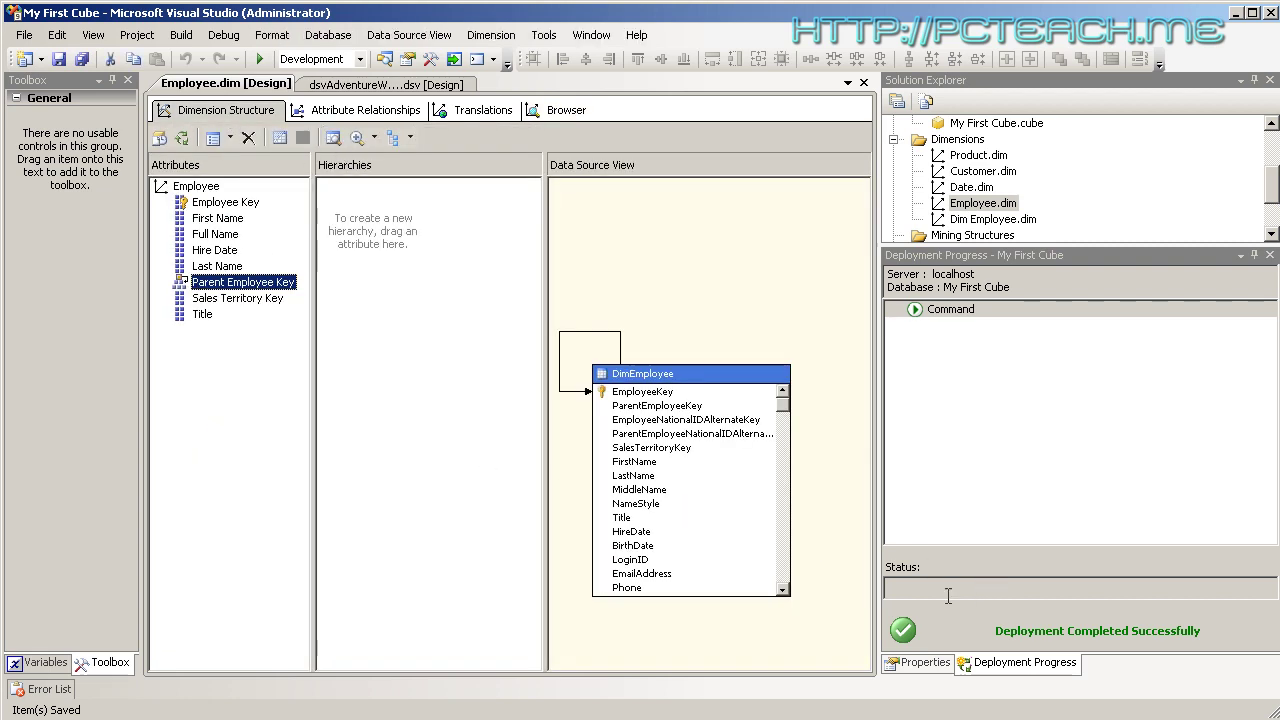
{"action": "left_click", "coordinate": [922, 662]}
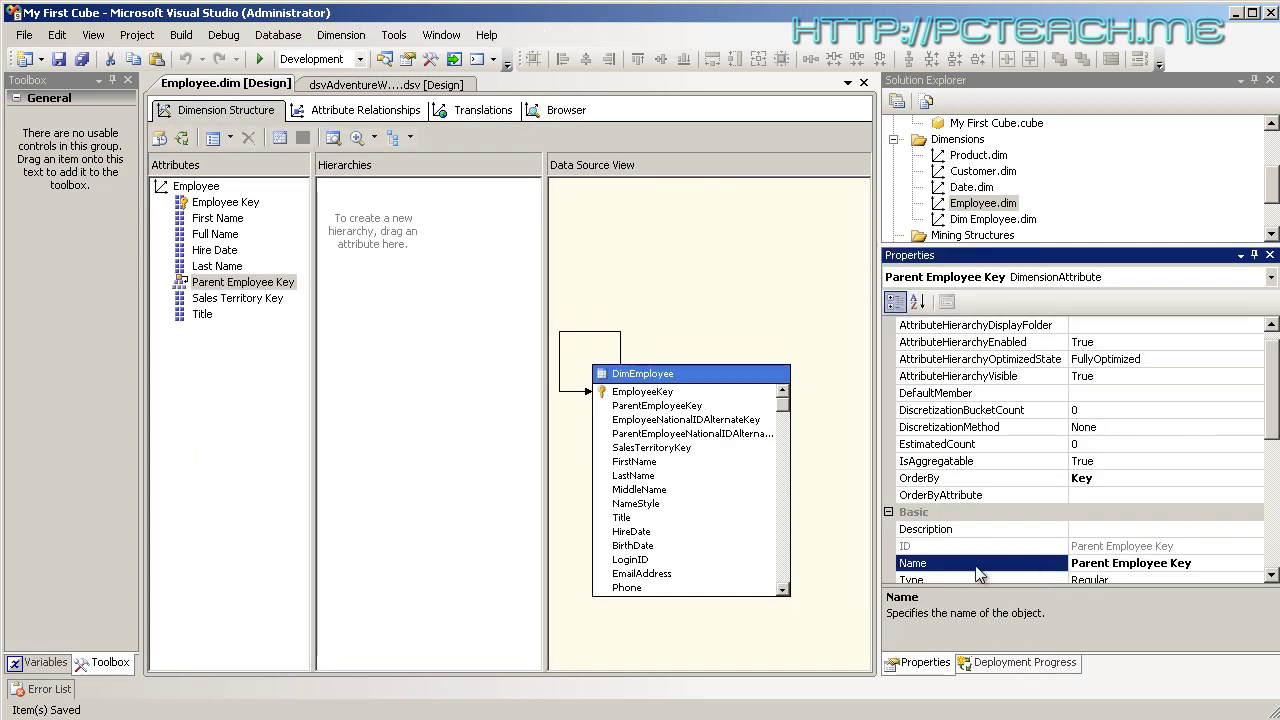
{"action": "left_click_drag", "start_coordinate": [1274, 396], "coordinate": [1276, 510]}
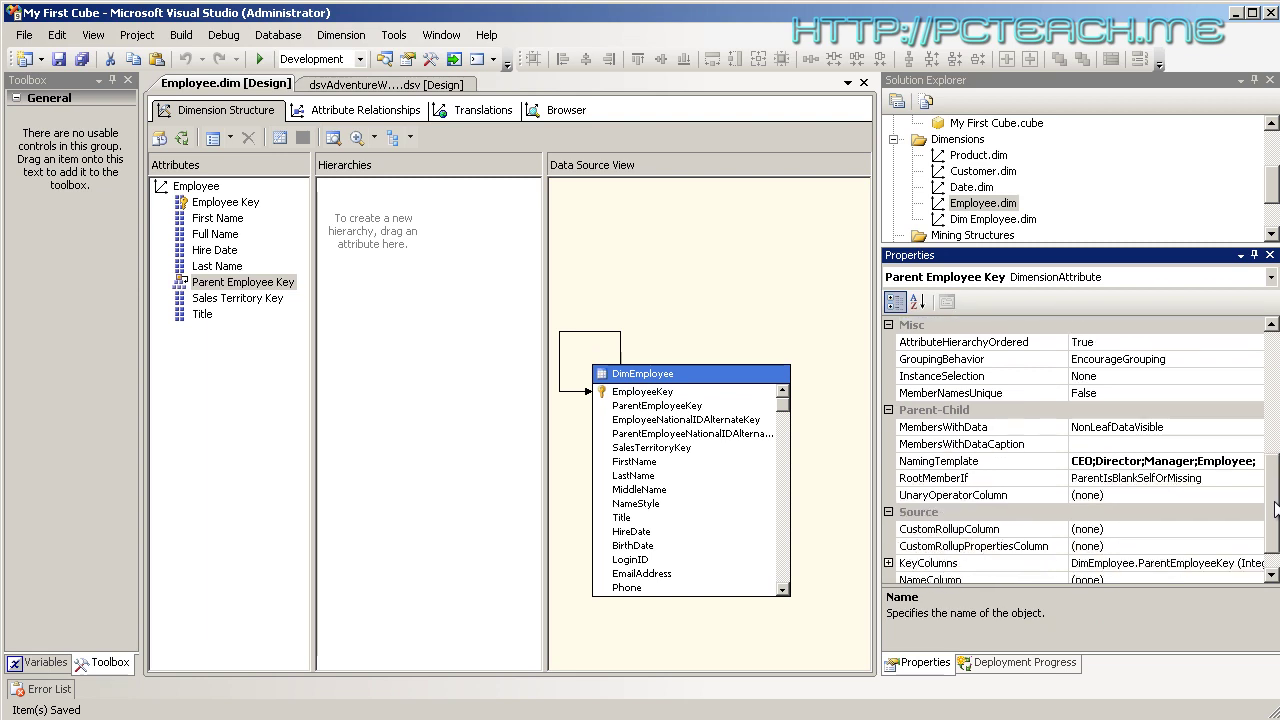
{"action": "left_click", "coordinate": [966, 430]}
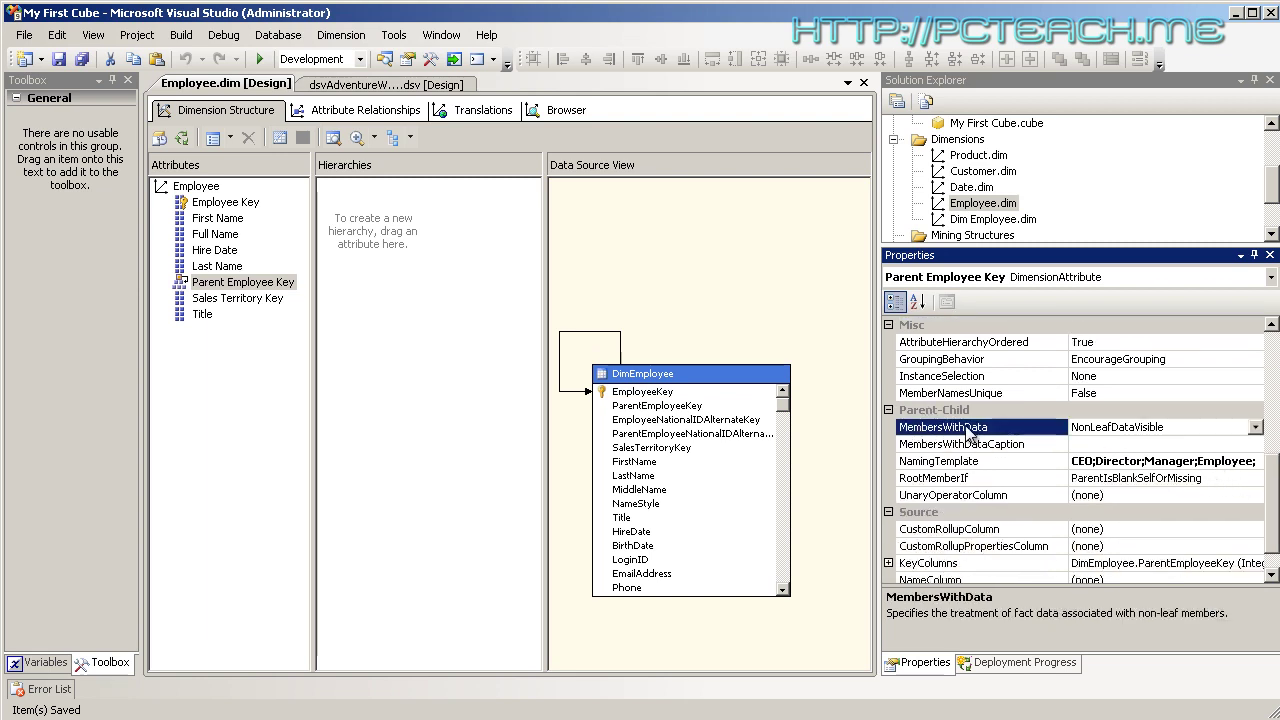
{"action": "left_click", "coordinate": [1255, 428]}
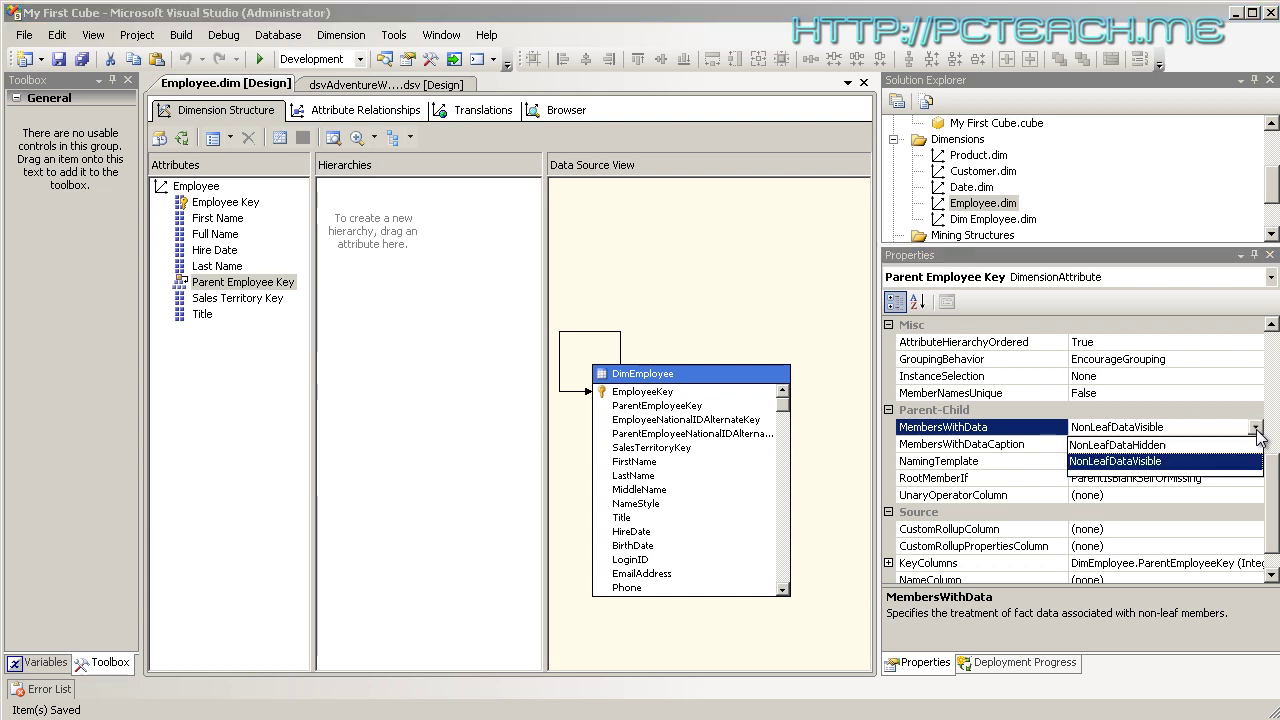
{"action": "left_click", "coordinate": [1104, 446]}
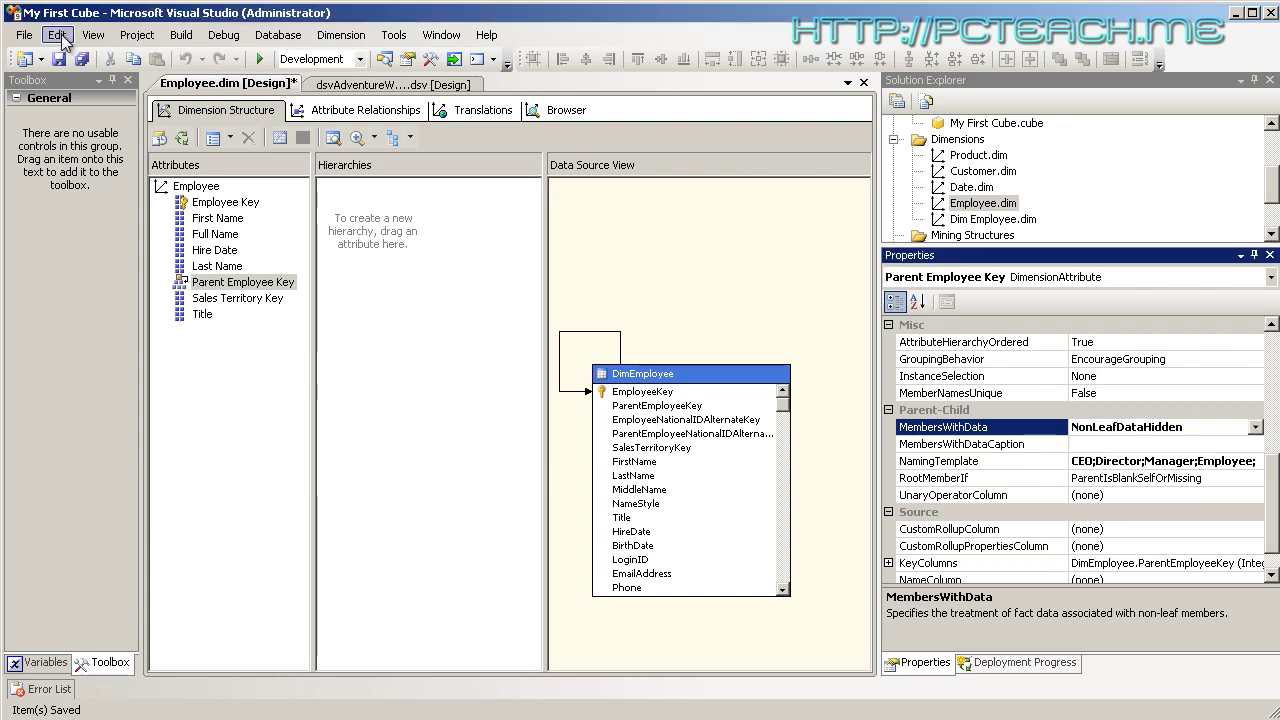
Deploy and reprocess the Employee dimension, then browse the updated hierarchy
{"action": "left_click", "coordinate": [194, 143]}
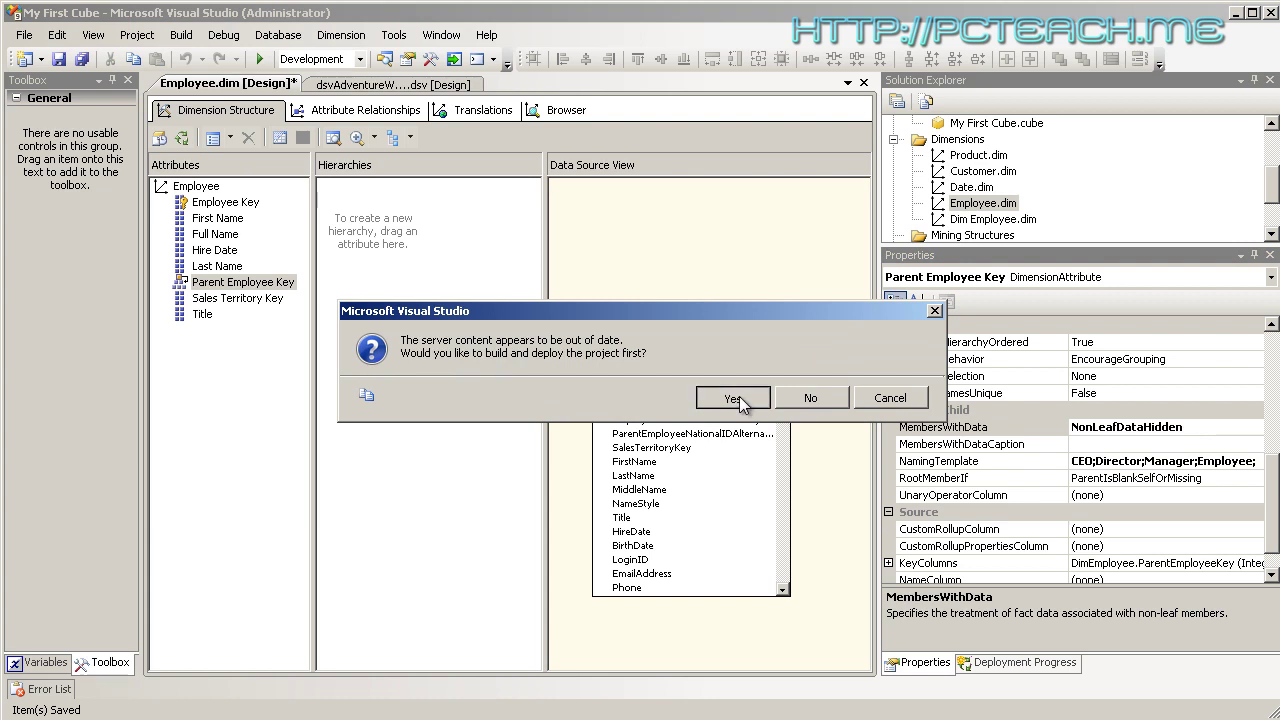
{"action": "left_click", "coordinate": [742, 400]}
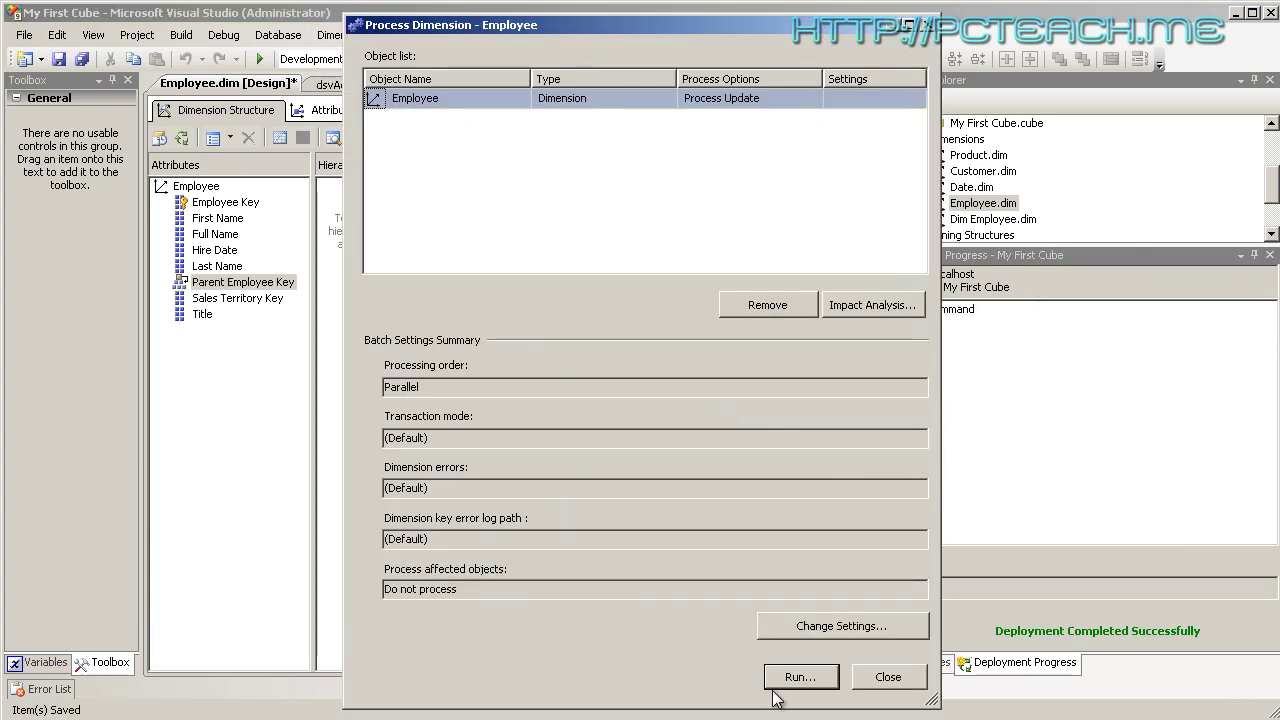
{"action": "left_click", "coordinate": [795, 678]}
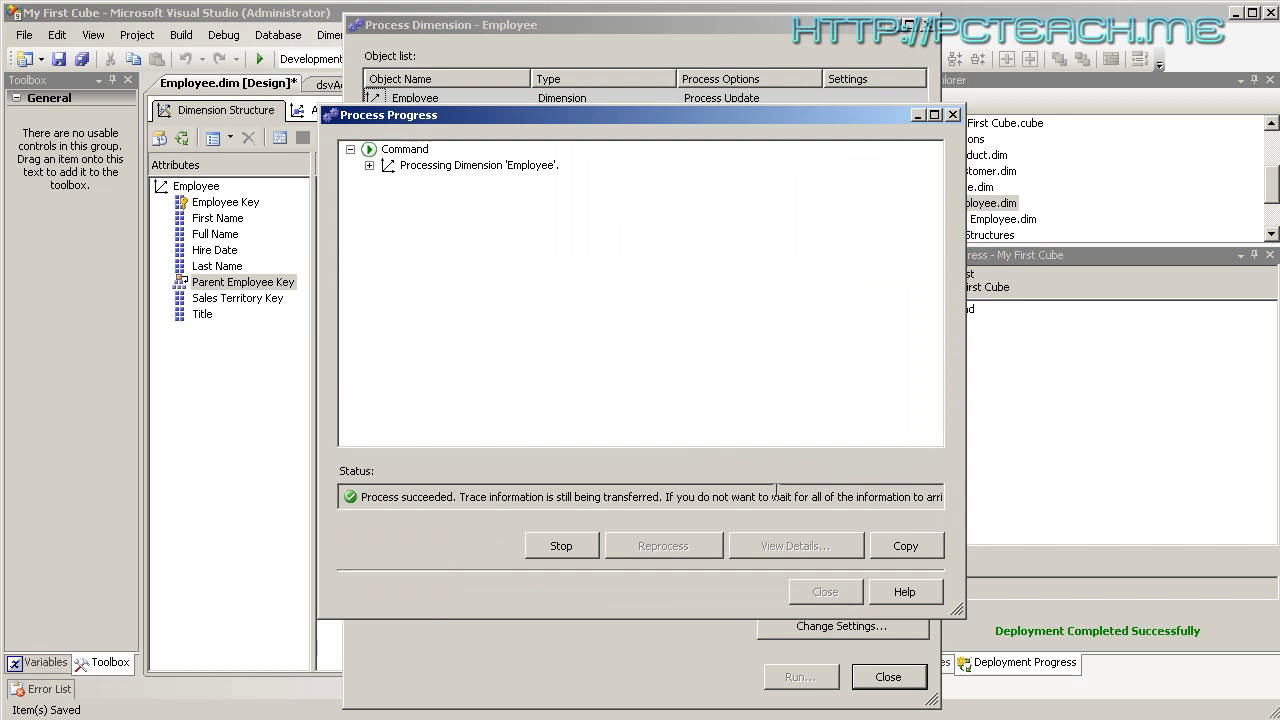
{"action": "left_click", "coordinate": [826, 592]}
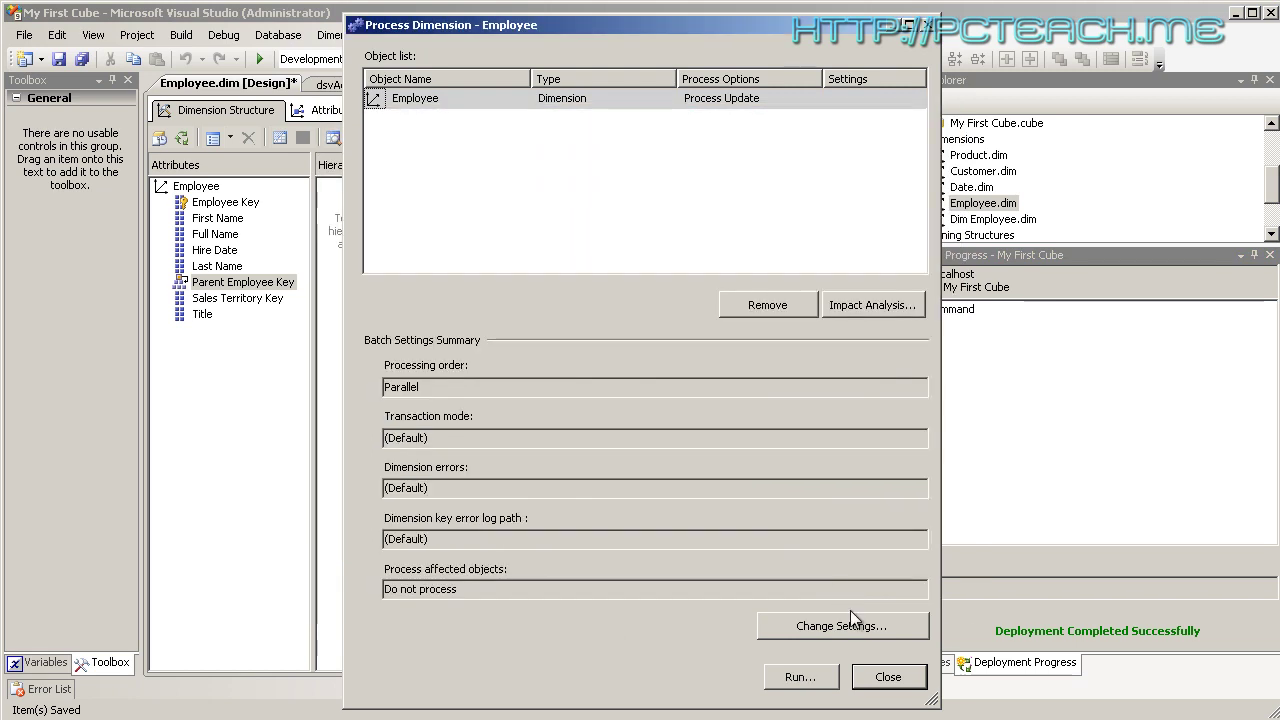
{"action": "left_click", "coordinate": [889, 677]}
{"action": "left_click", "coordinate": [560, 111]}
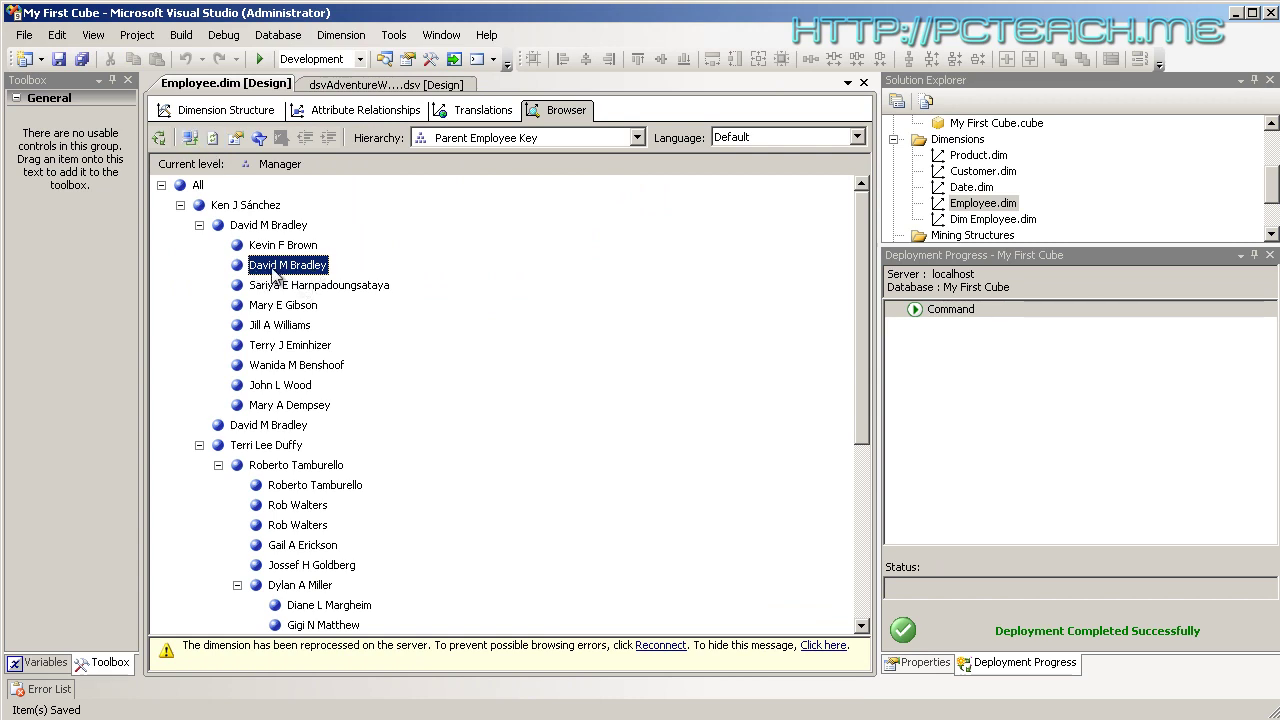
Reconnect the browser and check members' Director, Manager and Employee levels
{"action": "left_click", "coordinate": [158, 137]}
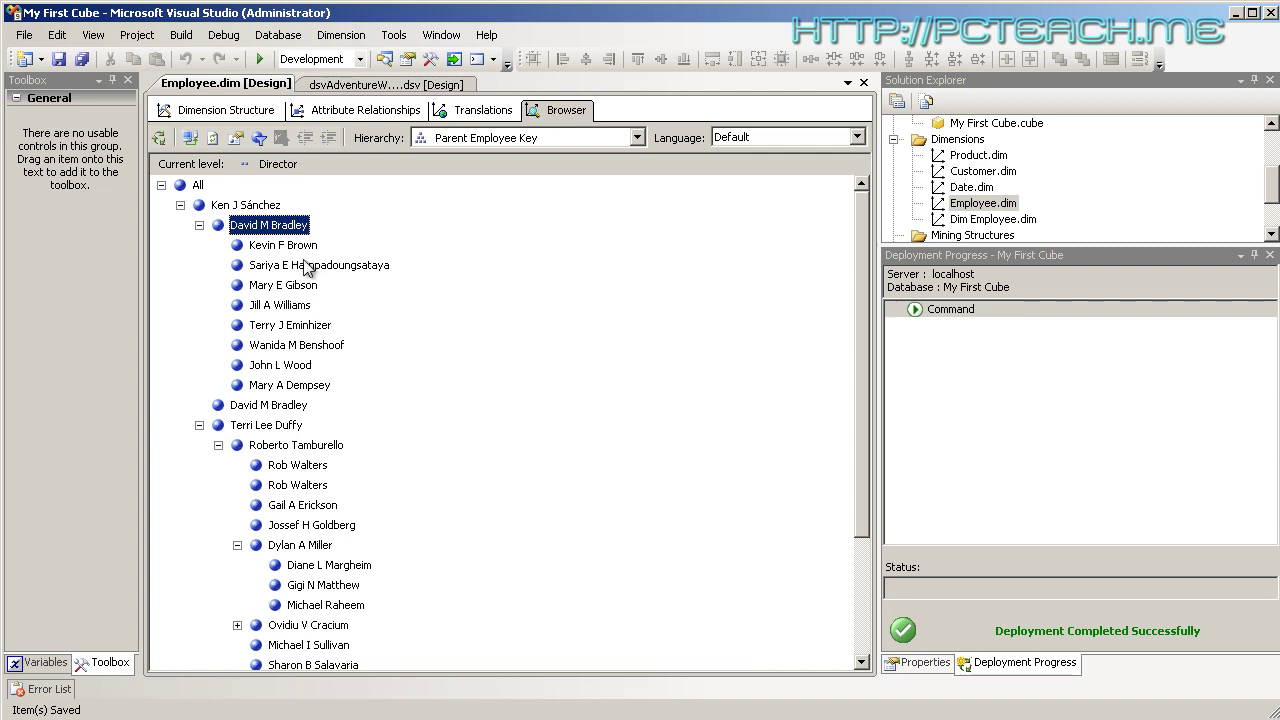
{"action": "left_click", "coordinate": [303, 266]}
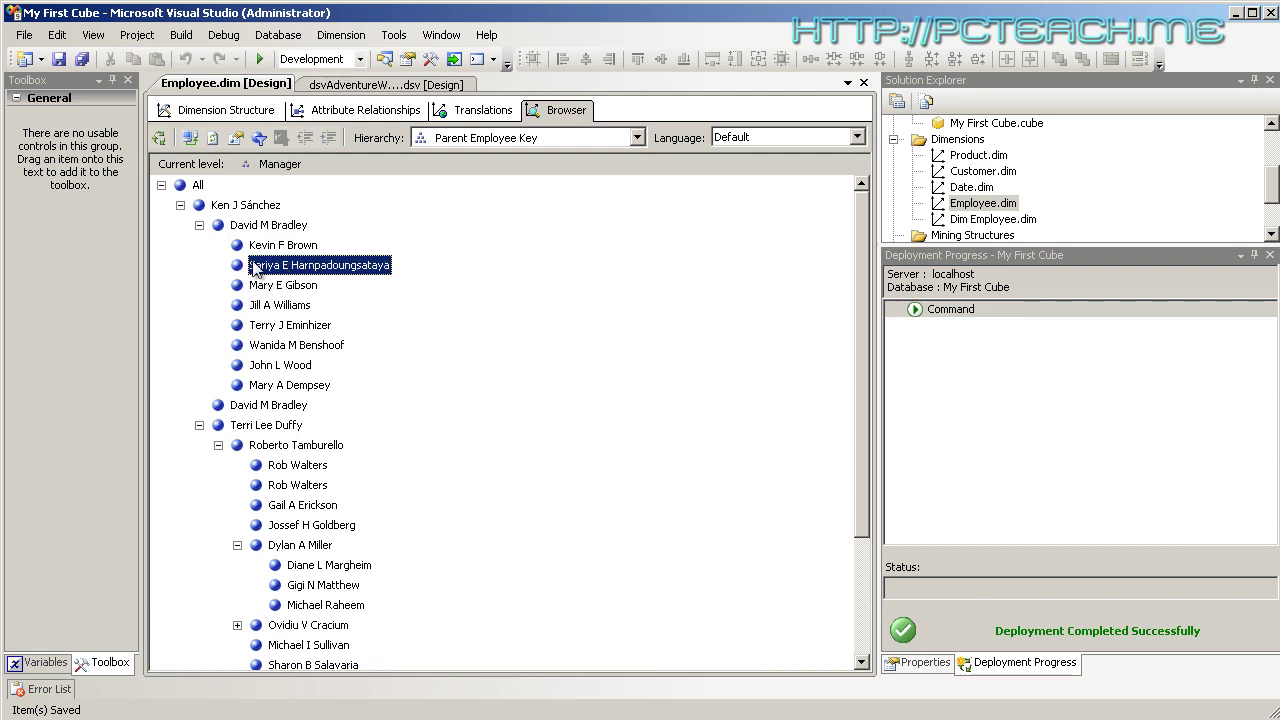
{"action": "left_click", "coordinate": [264, 229]}
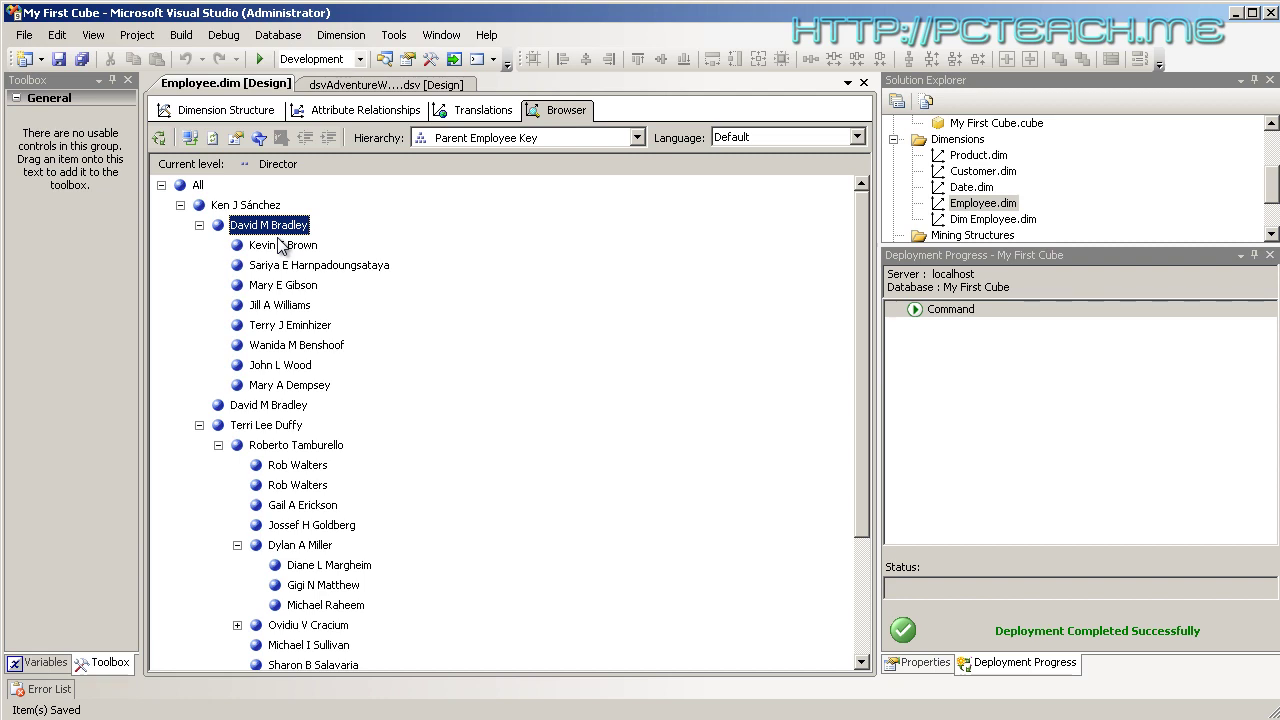
{"action": "left_click", "coordinate": [282, 247]}
{"action": "left_click", "coordinate": [293, 326]}
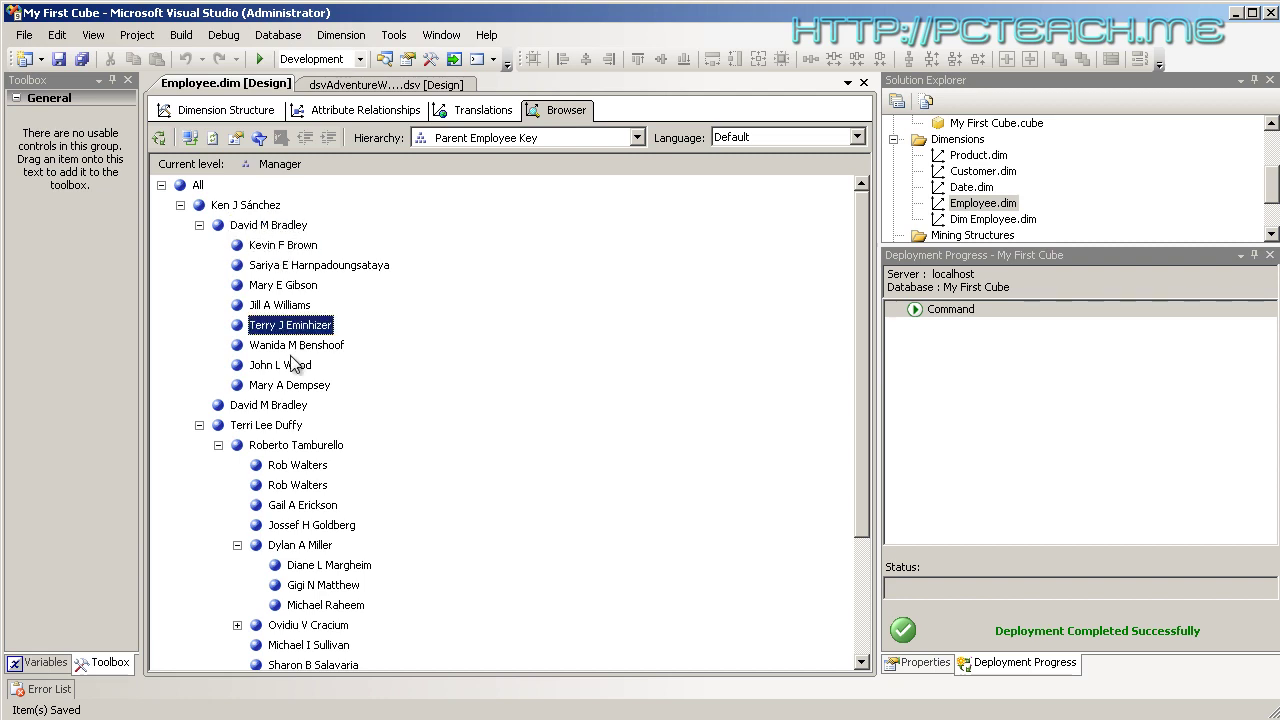
{"action": "left_click", "coordinate": [292, 428]}
{"action": "left_click", "coordinate": [305, 447]}
{"action": "left_click", "coordinate": [322, 487]}
Collapse the hierarchy branches back up to the CEO, Ken J Sánchez
{"action": "left_click", "coordinate": [238, 546]}
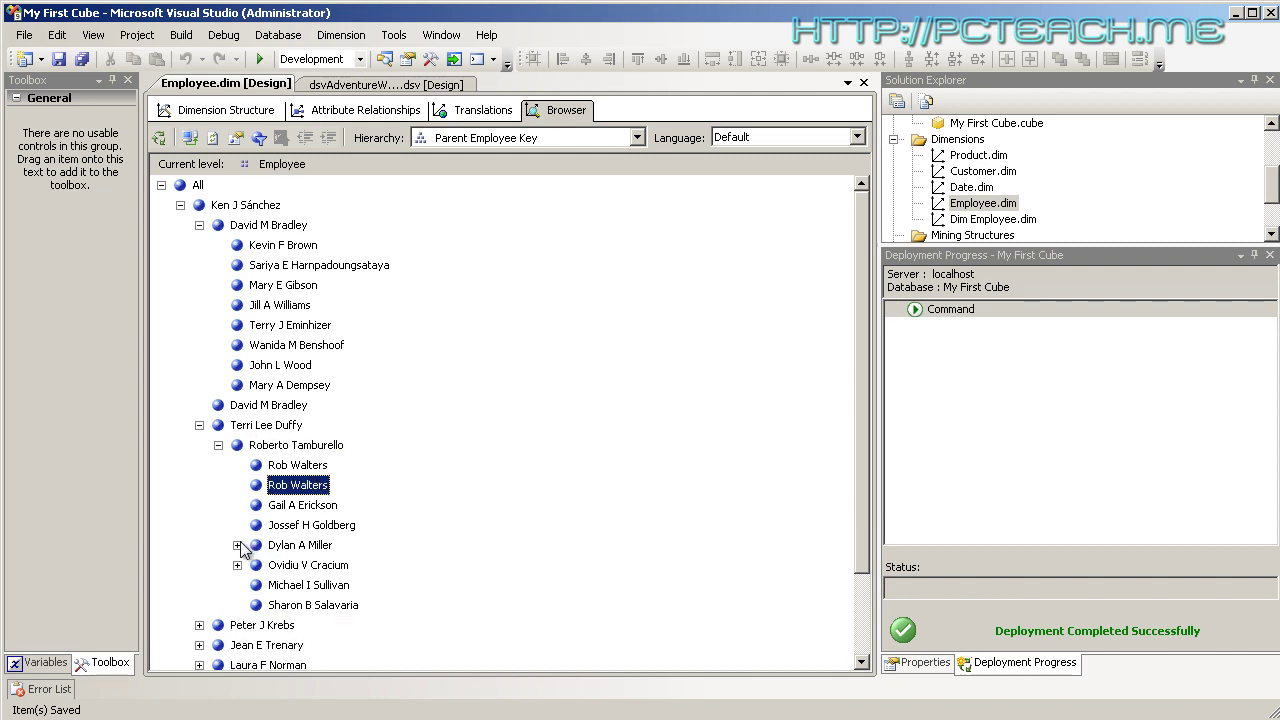
{"action": "left_click", "coordinate": [218, 445]}
{"action": "left_click", "coordinate": [199, 425]}
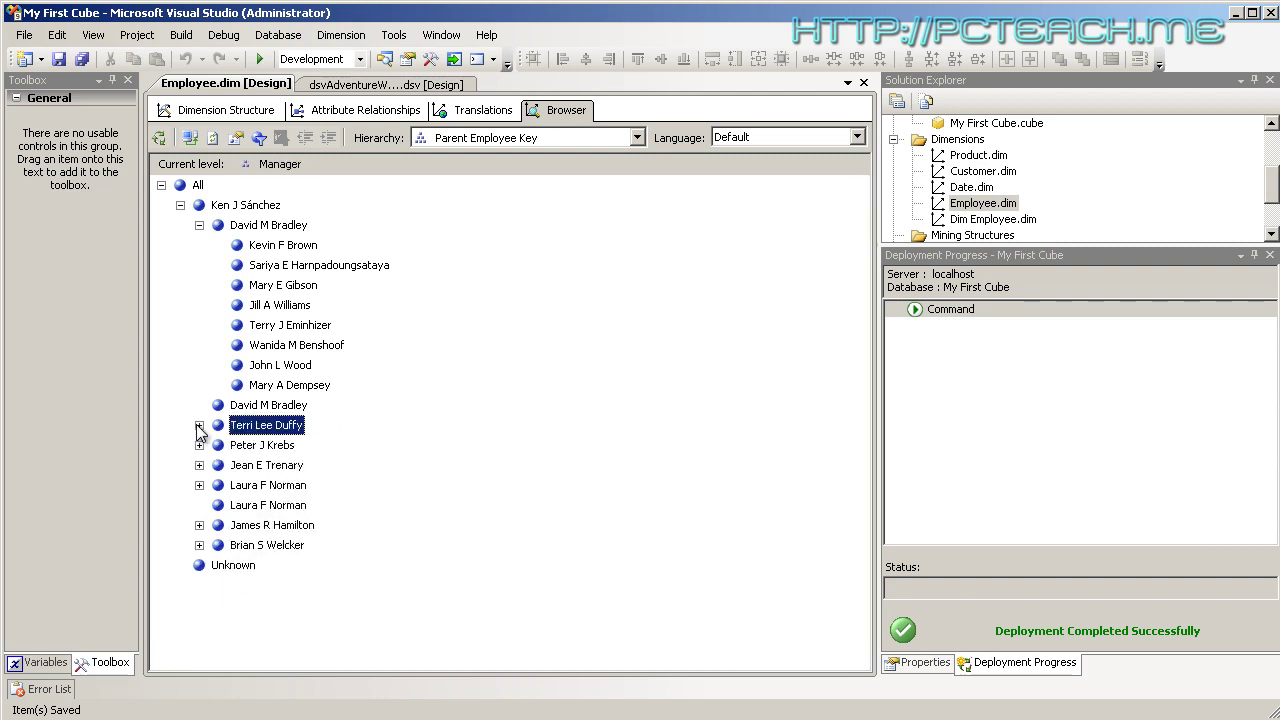
{"action": "left_click", "coordinate": [199, 225]}
{"action": "left_click", "coordinate": [180, 205]}
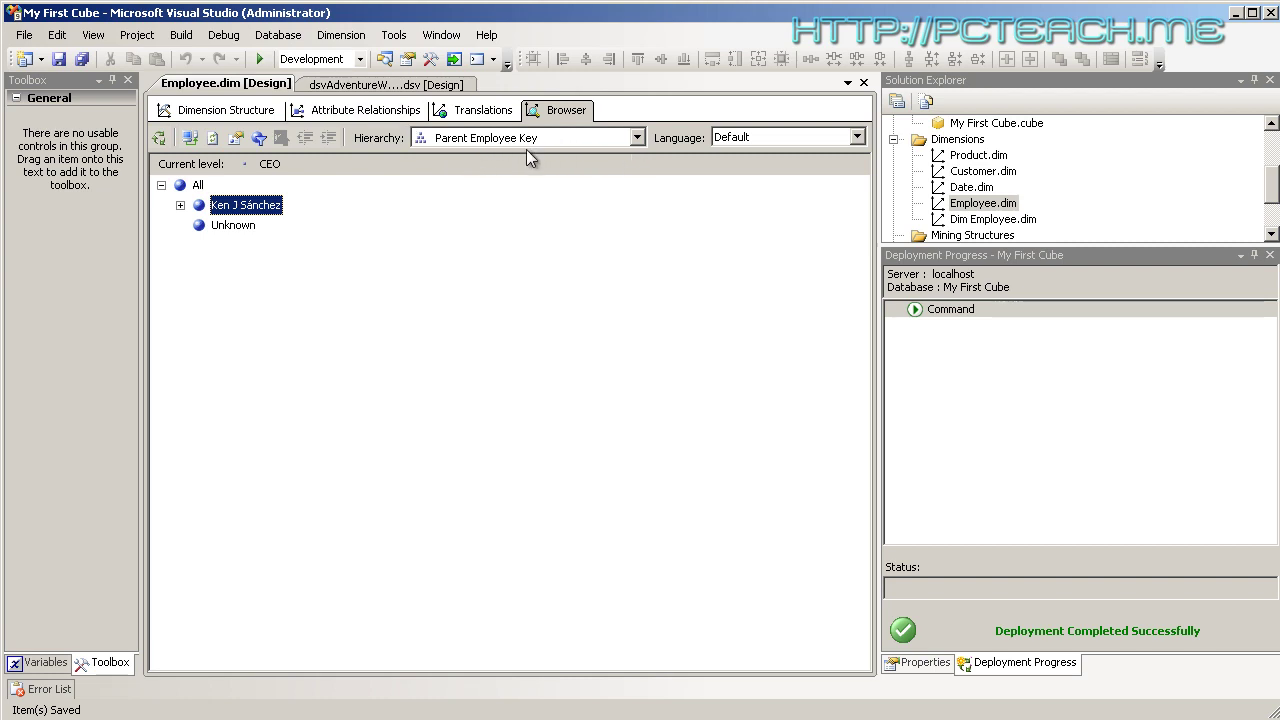
Rename the Parent Employee Key attribute to 'Hierarchy People' and save the Employee dimension
{"action": "left_click", "coordinate": [225, 110]}
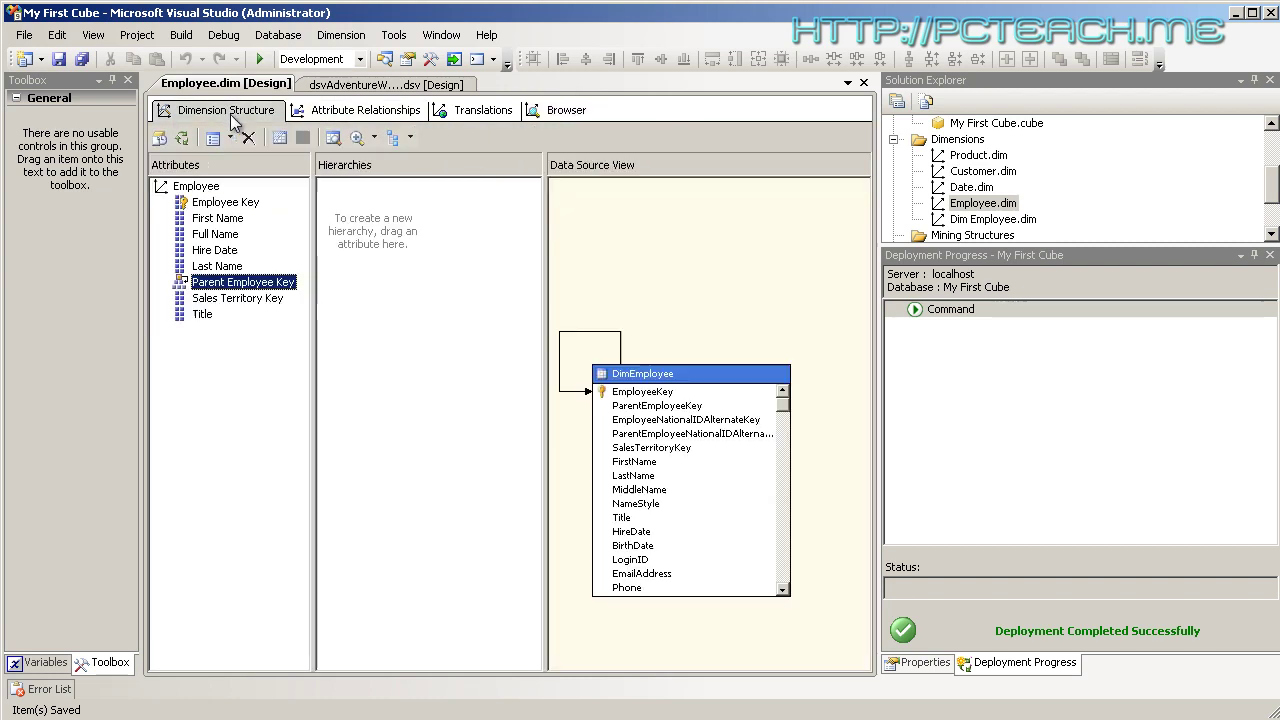
{"action": "left_click", "coordinate": [230, 284]}
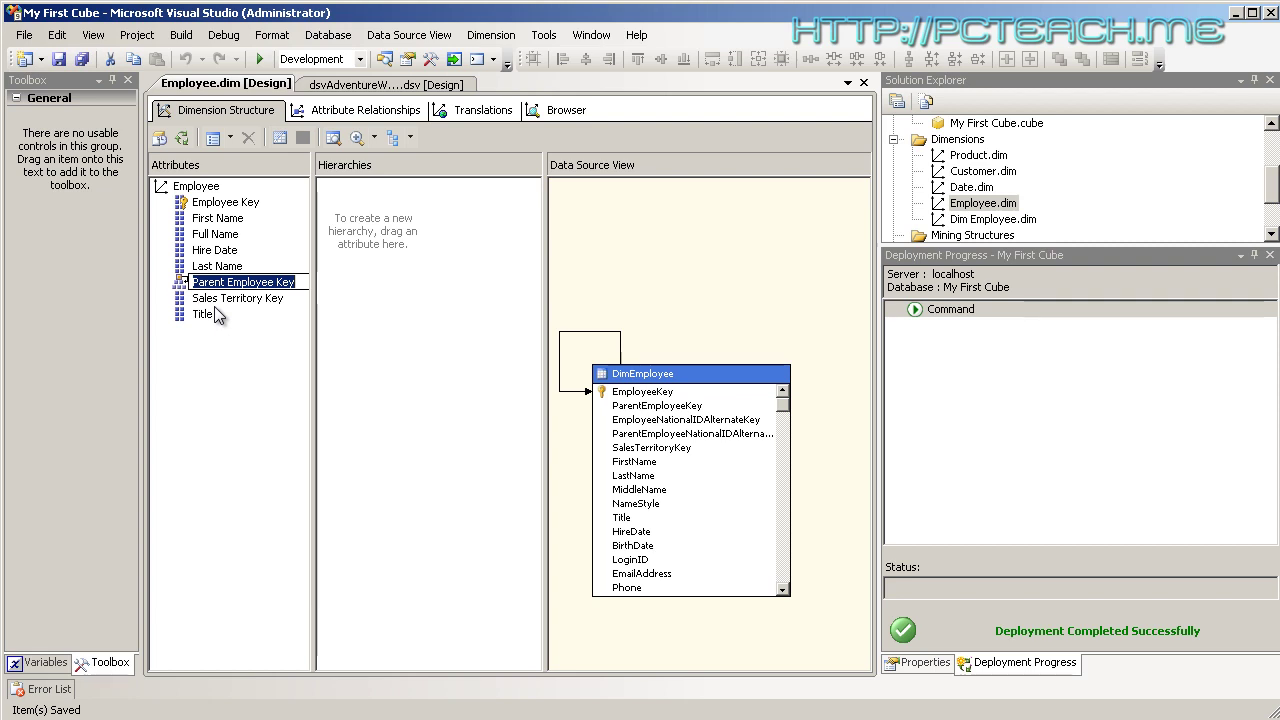
{"action": "type", "text": "H"}
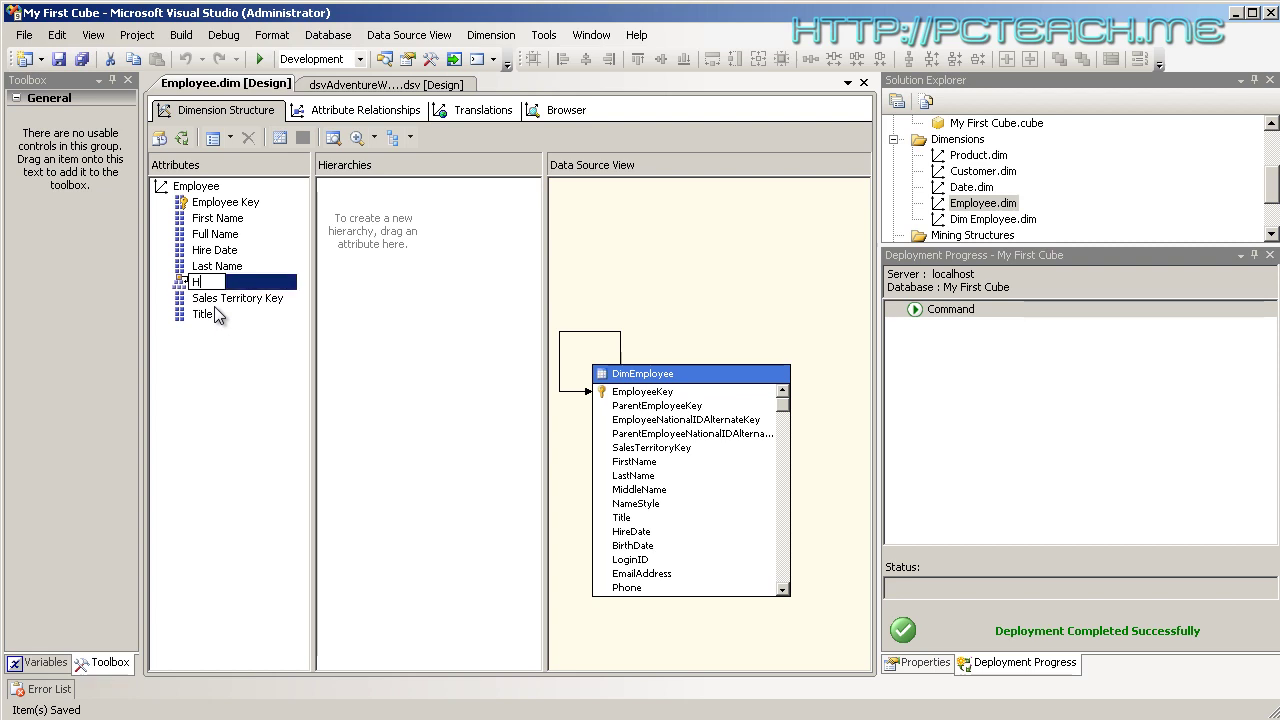
{"action": "type", "text": "ierarchy Tit"}
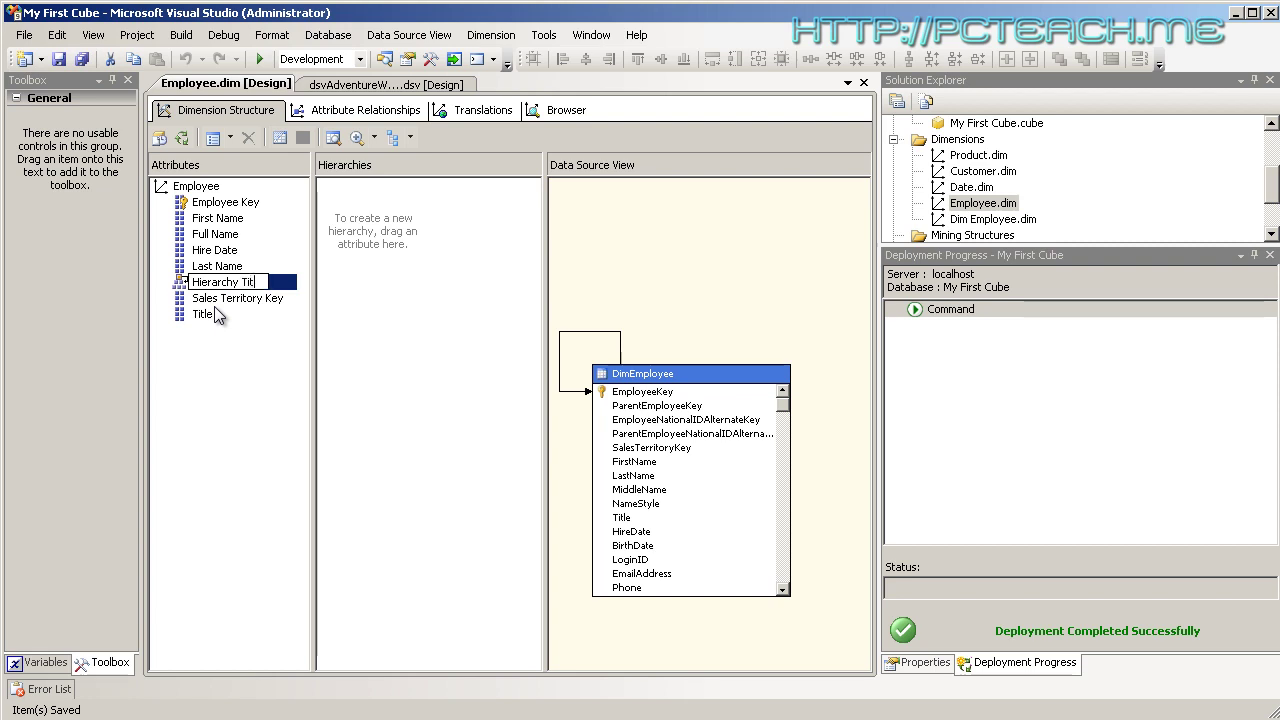
{"action": "key", "text": "BackSpace"}
{"action": "key", "text": "BackSpace"}
{"action": "type", "text": "Pei"}
{"action": "type", "text": "ople"}
{"action": "key", "text": "Return"}
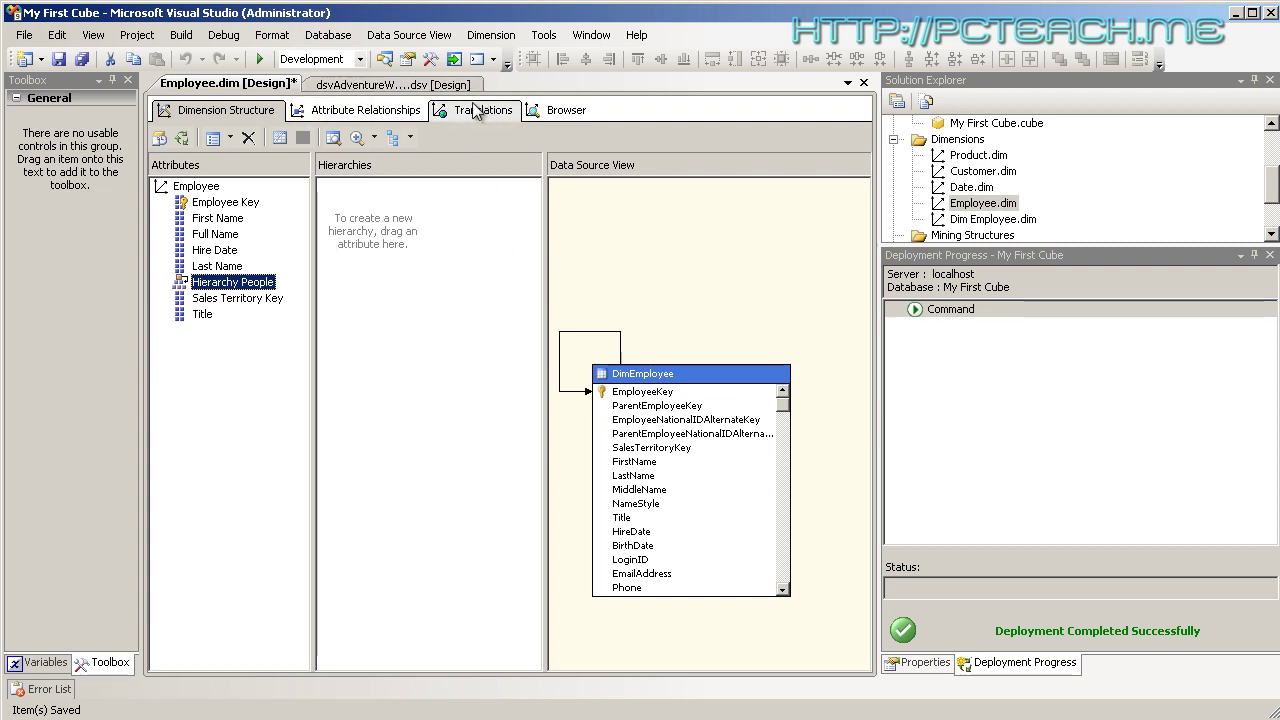
{"action": "left_click", "coordinate": [58, 59]}
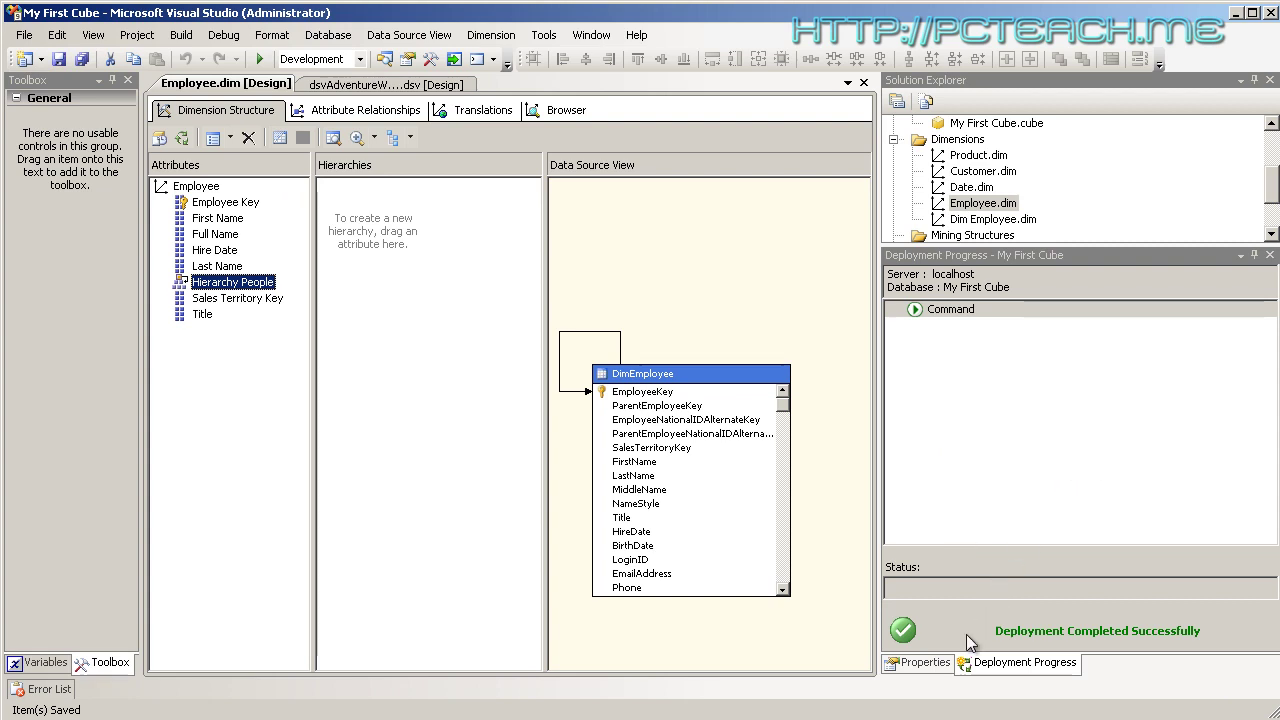
Review Hierarchy People's properties: MembersWithData NonLeafDataHidden and NamingTemplate CEO;Director;Manager;Employee
{"action": "left_click", "coordinate": [918, 662]}
{"action": "scroll", "coordinate": [1272, 400], "scroll_direction": "up", "scroll_amount": 1}
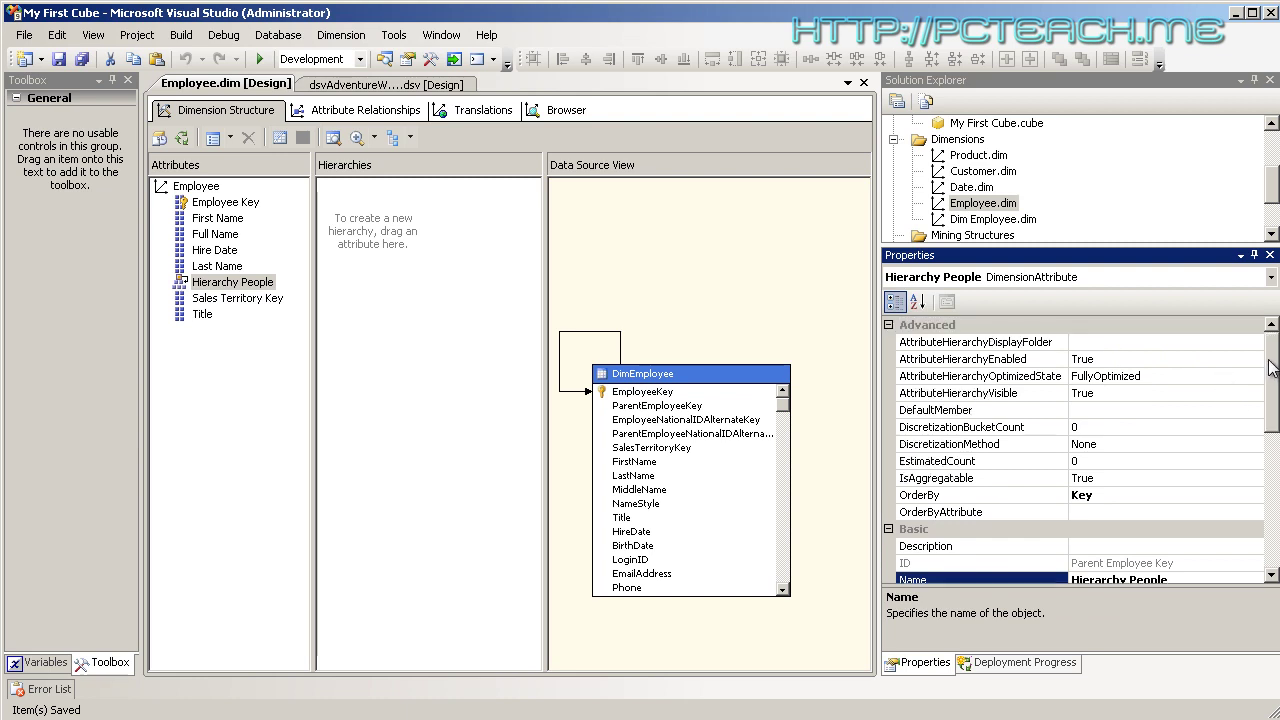
{"action": "scroll", "coordinate": [1274, 405], "scroll_direction": "down", "scroll_amount": 2}
{"action": "left_click_drag", "start_coordinate": [1276, 410], "coordinate": [1276, 378]}
{"action": "left_click_drag", "start_coordinate": [1276, 350], "coordinate": [1270, 518]}
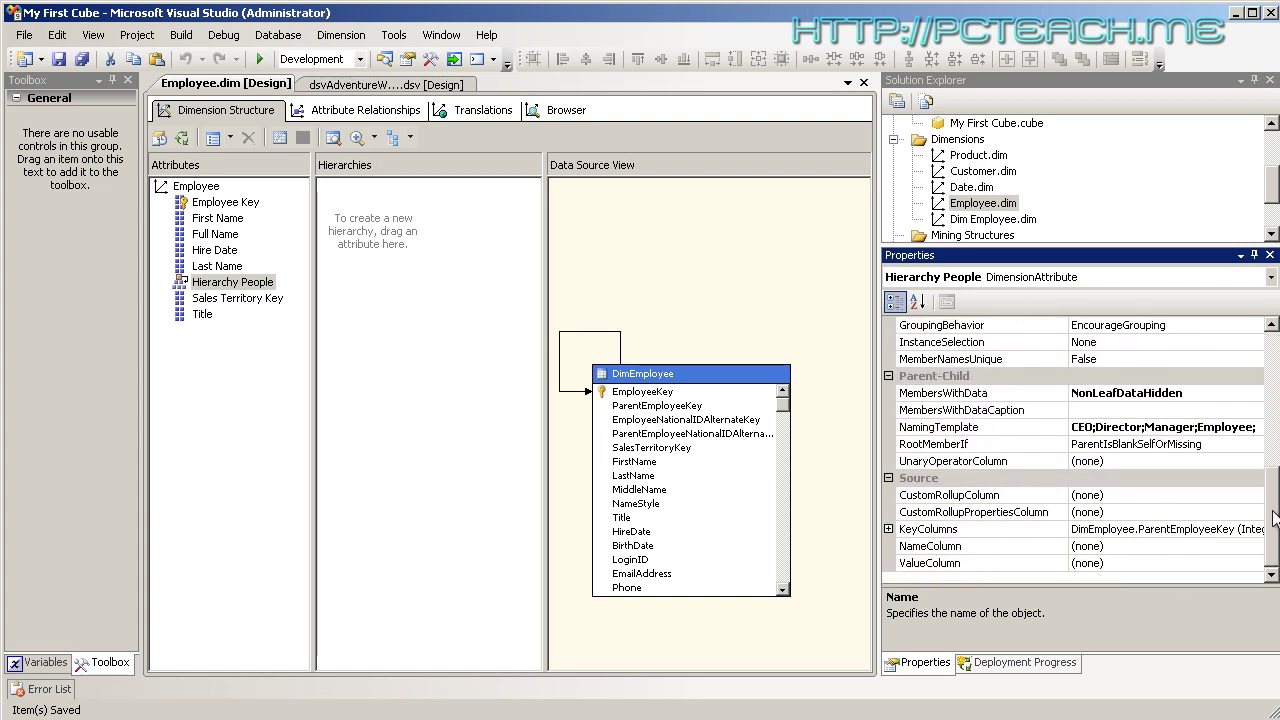
{"action": "scroll", "coordinate": [1270, 518], "scroll_direction": "up", "scroll_amount": 7}
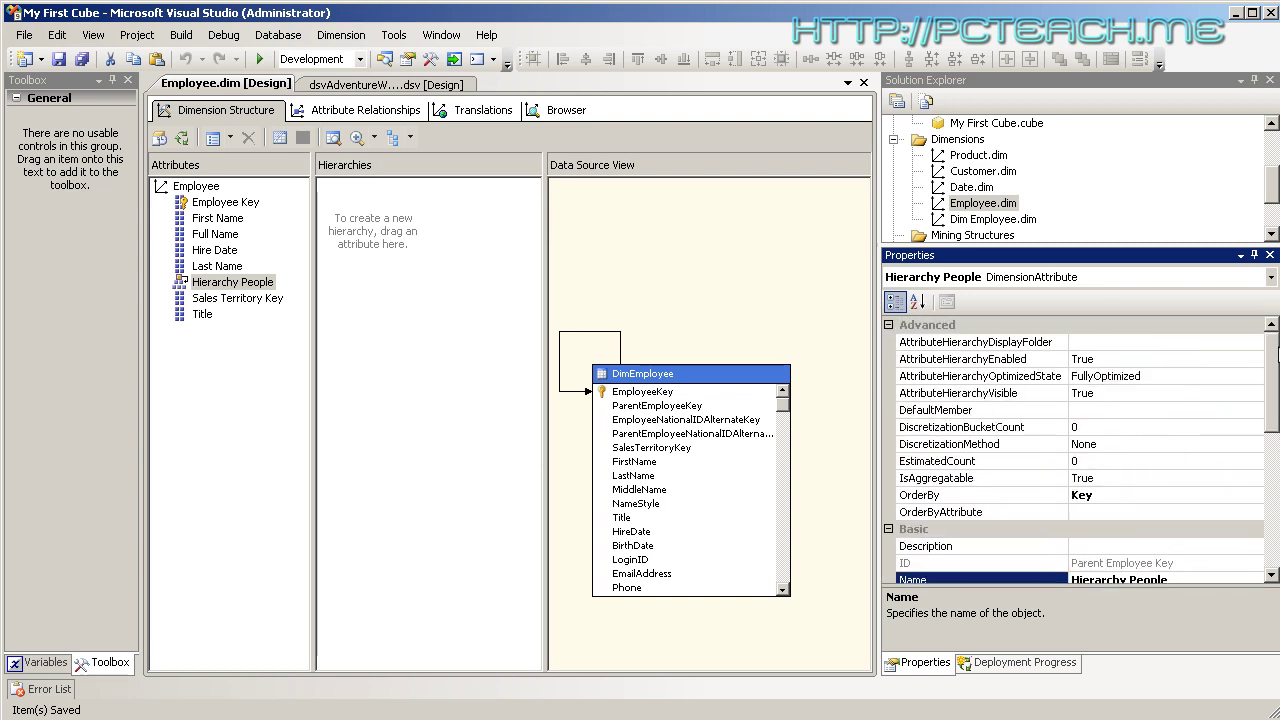